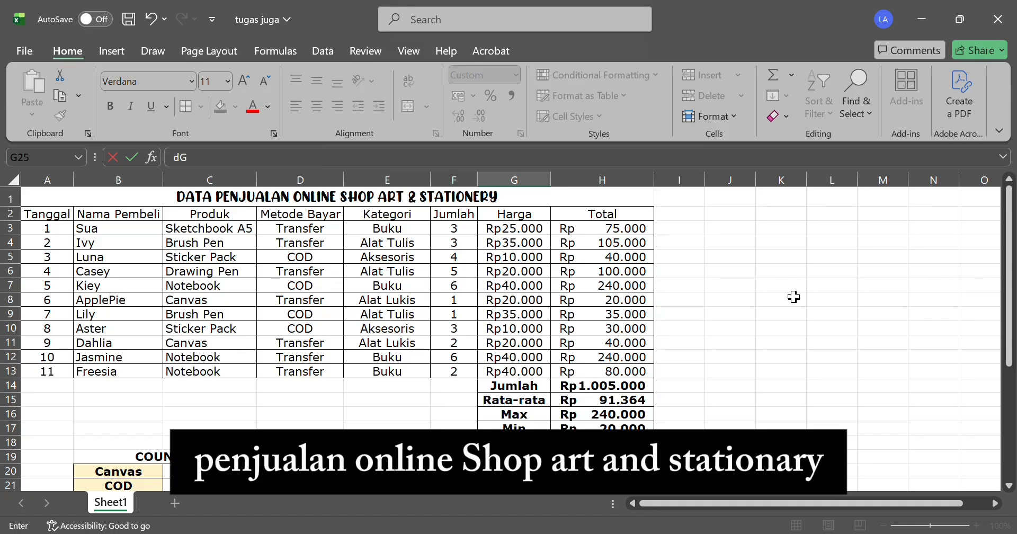
- Look over the sales table and the empty COUNTIF and SUMIF sections, highlighting the Produk and Metode Bayar data
scroll(794, 297, "down", 3)
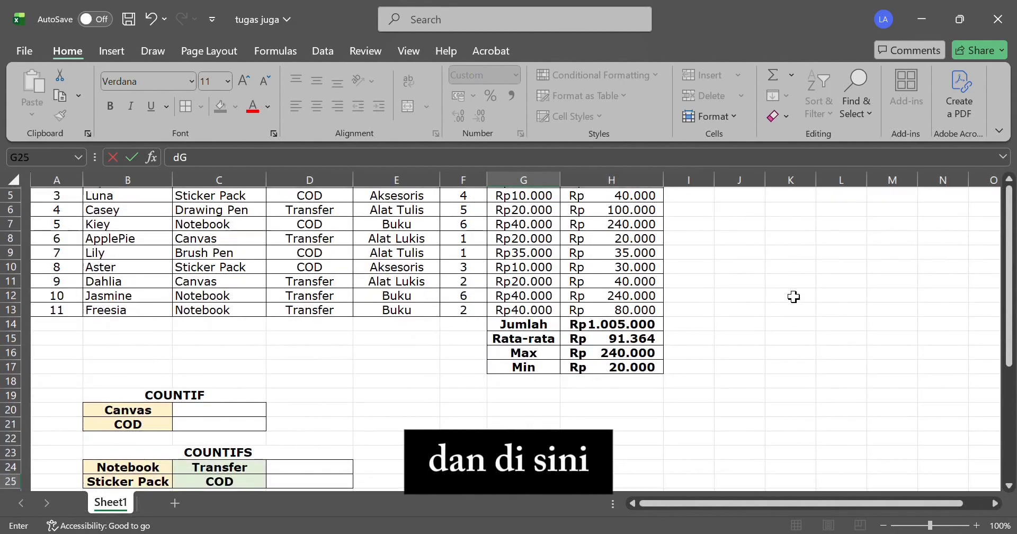
scroll(793, 297, "down", 1)
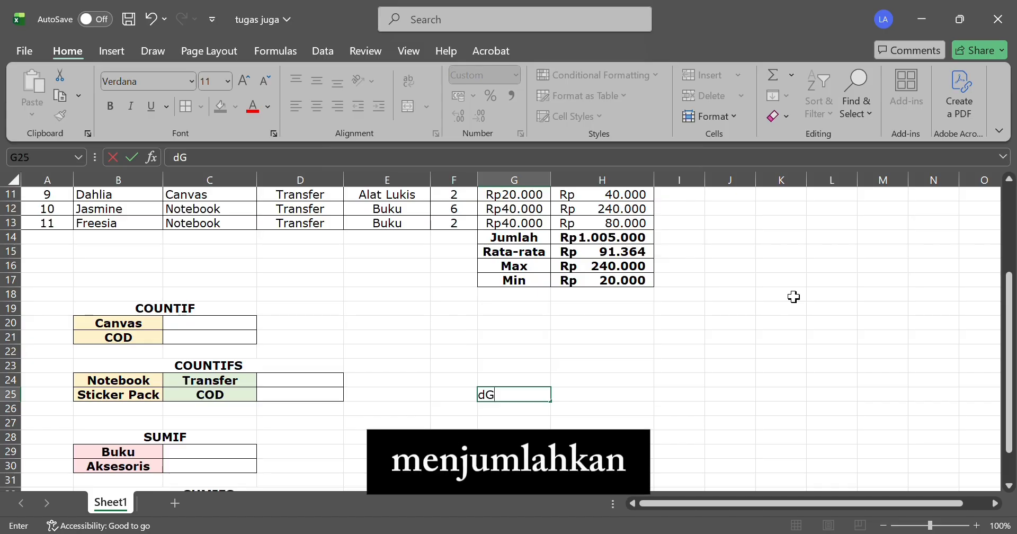
scroll(794, 297, "up", 4)
left_click(216, 229)
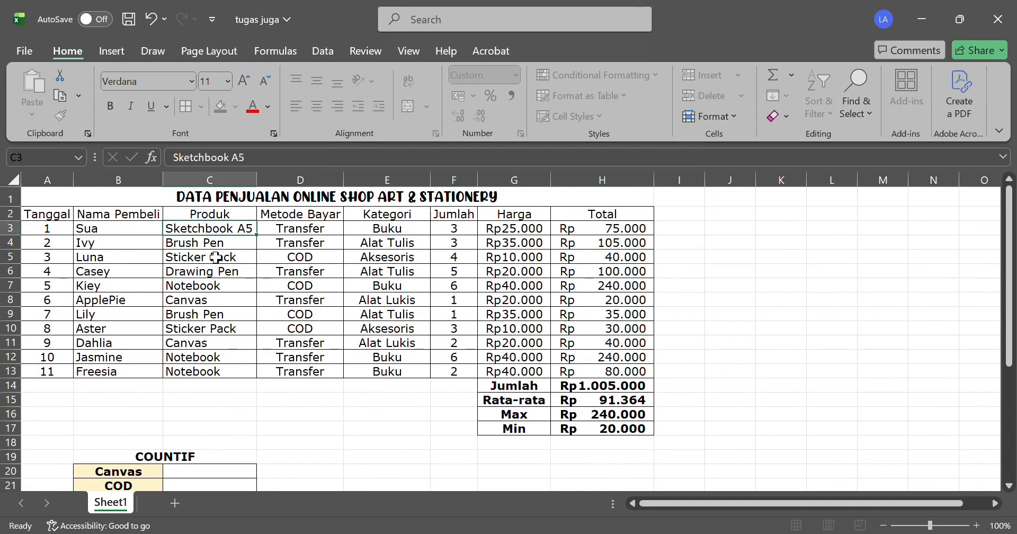
left_click_drag(216, 258, 223, 377)
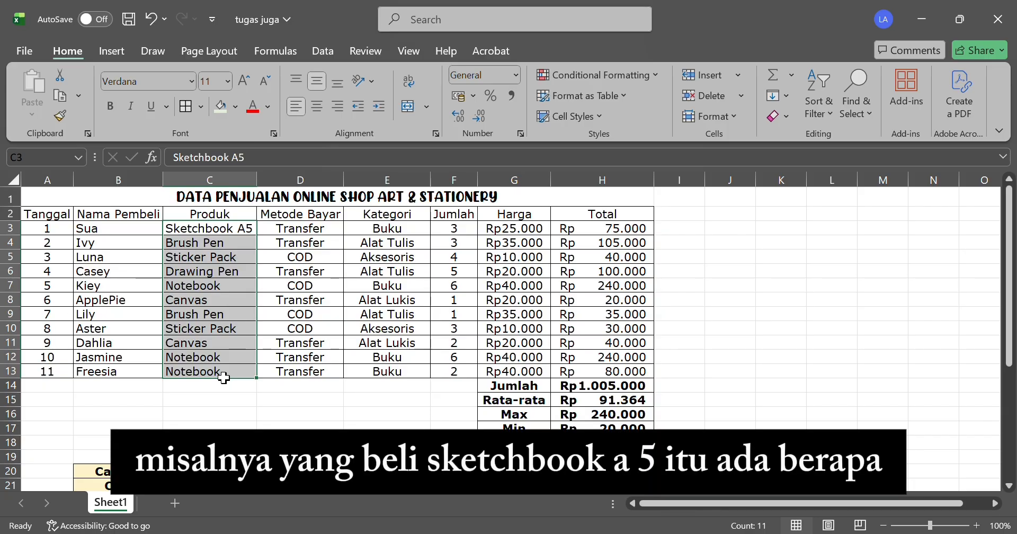
left_click_drag(238, 233, 239, 393)
left_click_drag(329, 237, 326, 390)
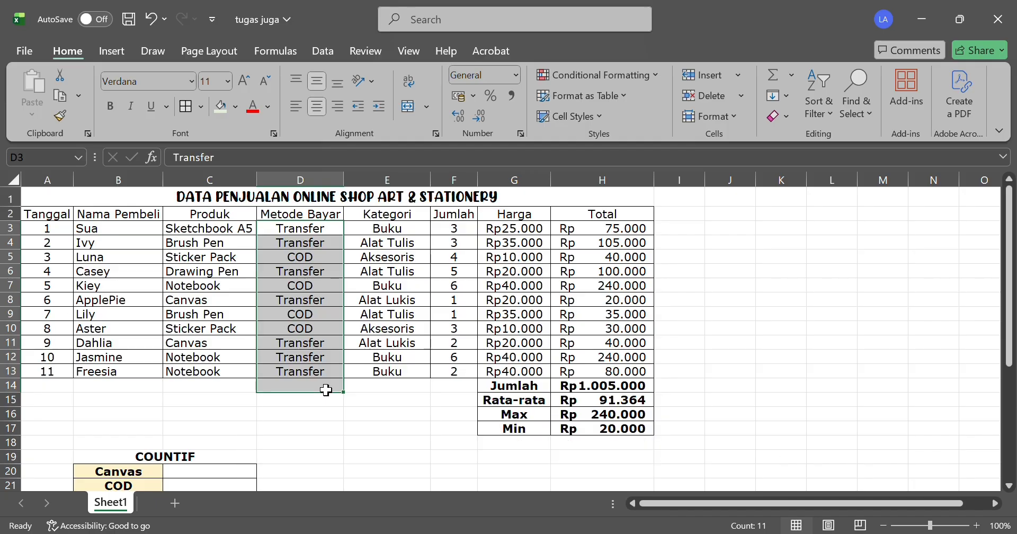
scroll(326, 390, "down", 2)
left_click(220, 399)
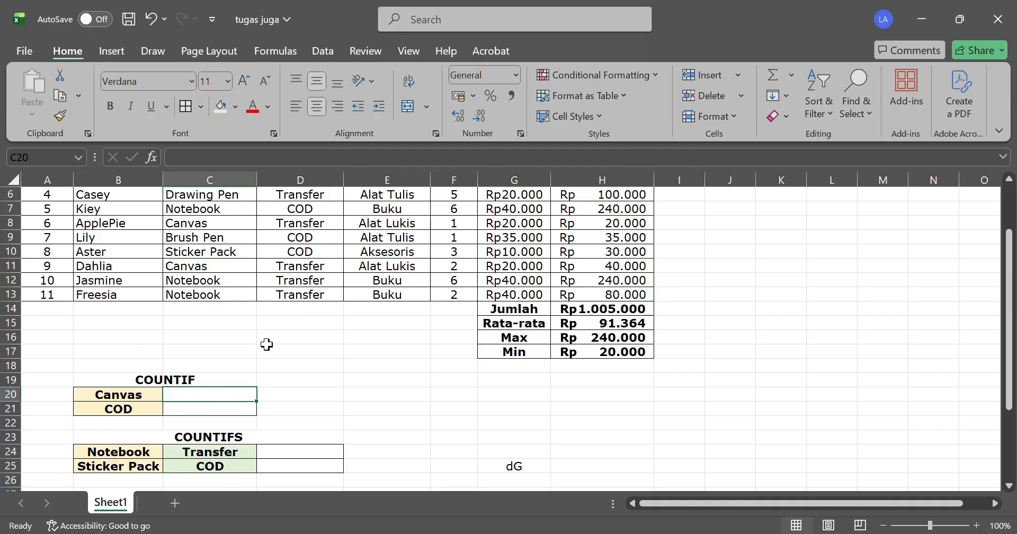
scroll(267, 344, "up", 2)
left_click_drag(239, 211, 232, 352)
- Begin a COUNTIF formula in C20 for Canvas, using the Produk data as the absolute range $C$3:$C$13
left_click(233, 458)
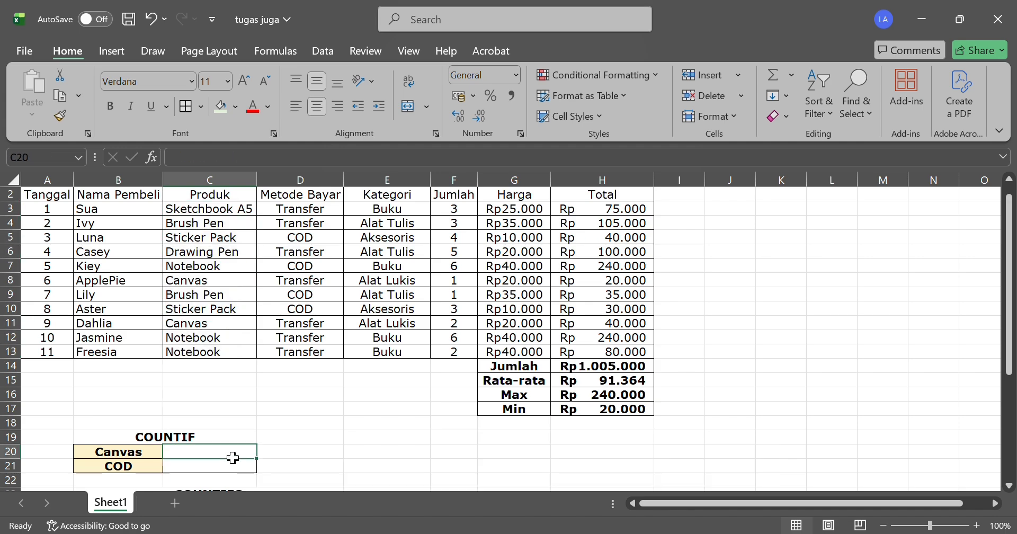
type("=")
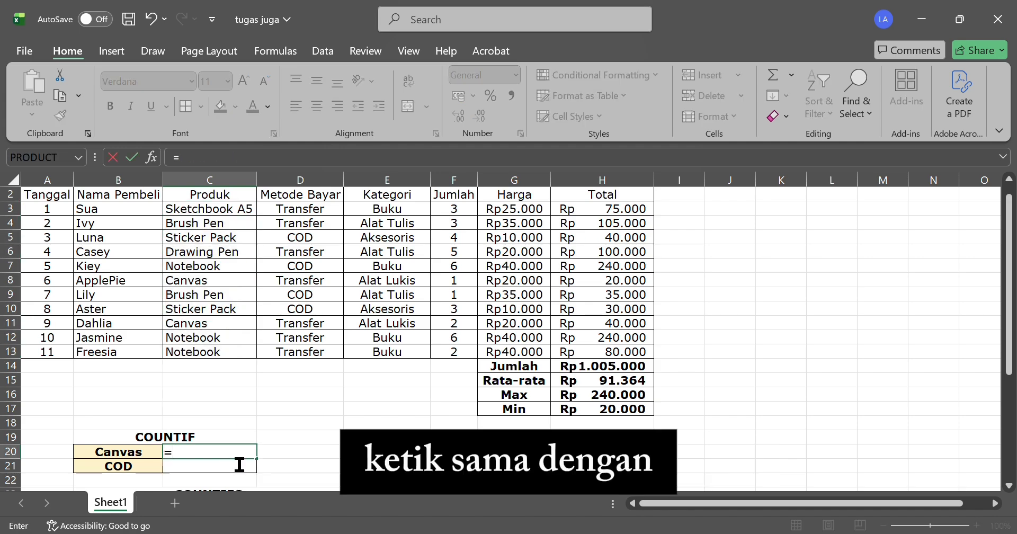
type("countif")
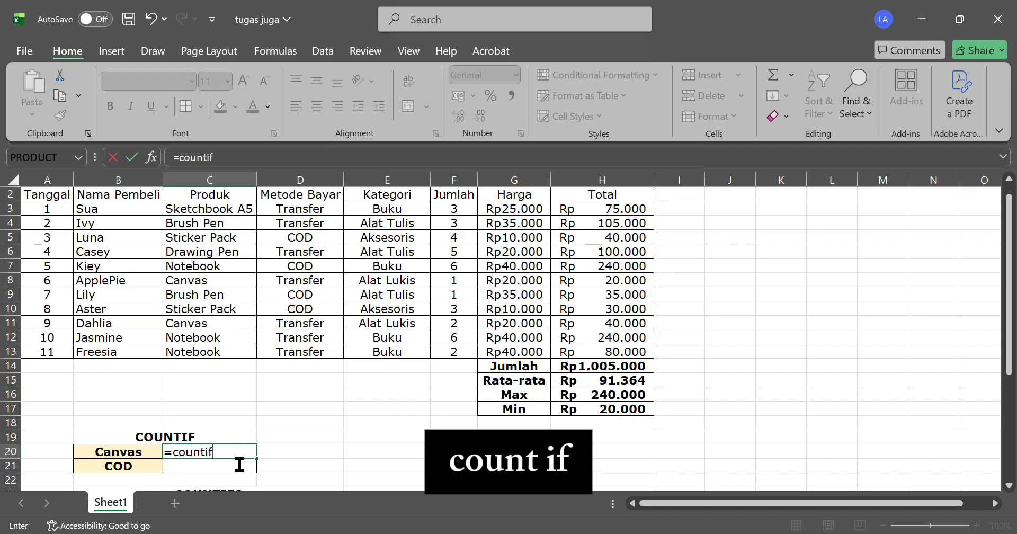
type("(")
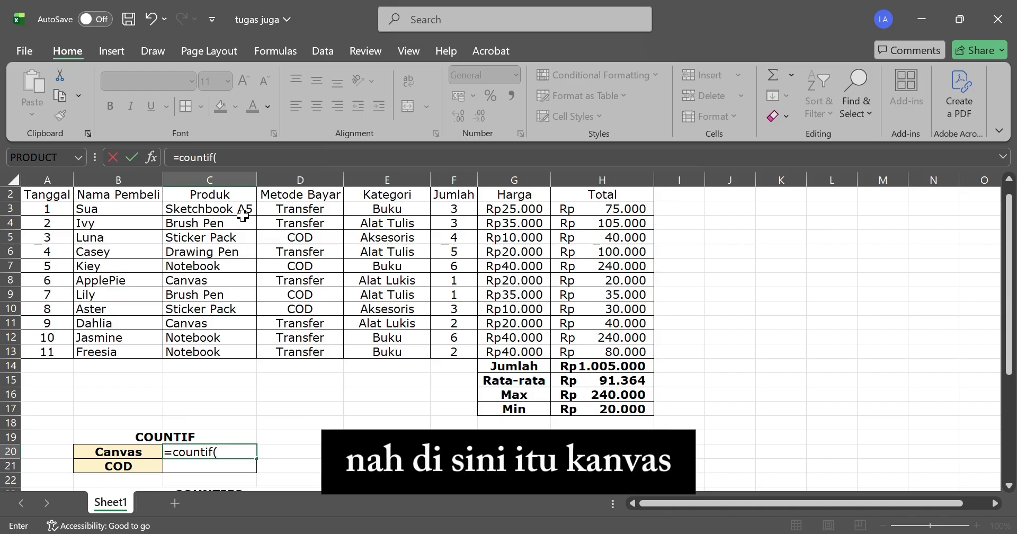
scroll(237, 234, "up", 1)
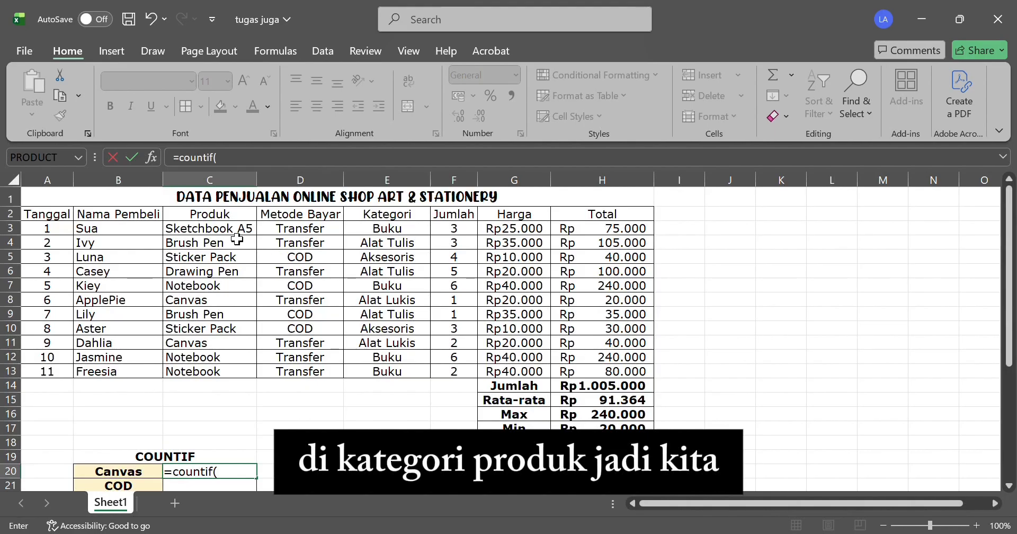
left_click_drag(229, 229, 229, 375)
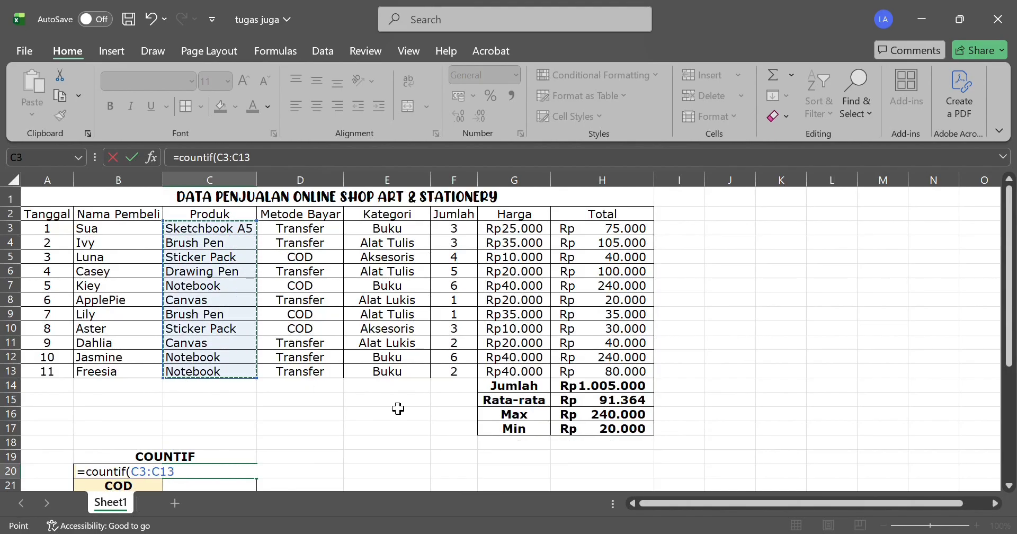
scroll(399, 409, "down", 2)
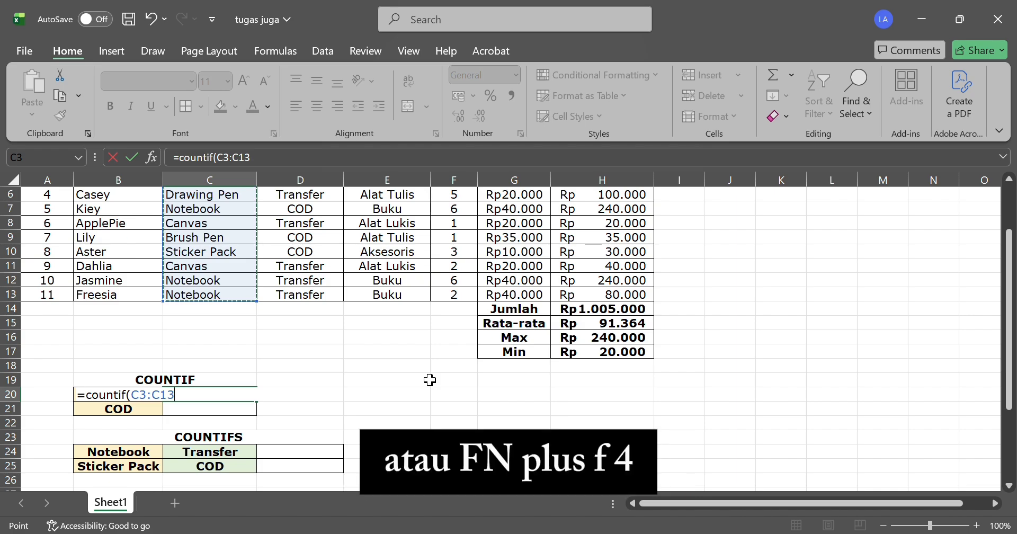
key("F4")
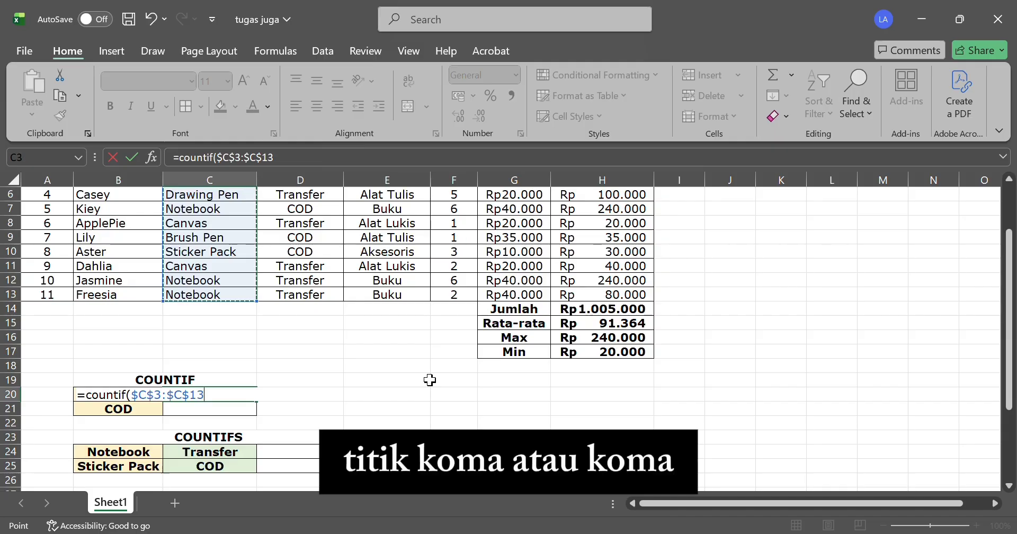
- Complete the Canvas COUNTIF formula with B20 as its criterion, using a semicolon as separator, and enter it
type(";")
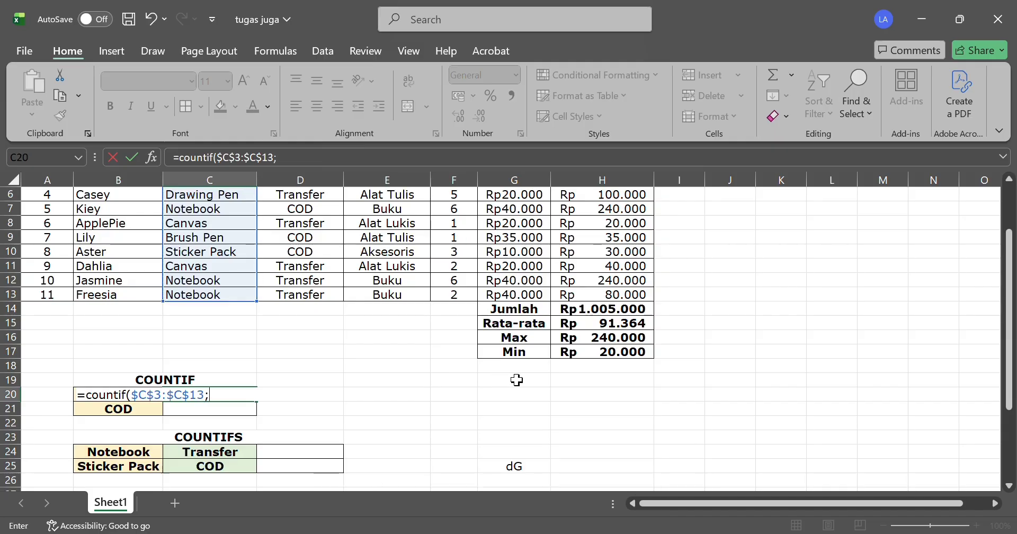
scroll(360, 410, "up", 2)
scroll(361, 409, "down", 2)
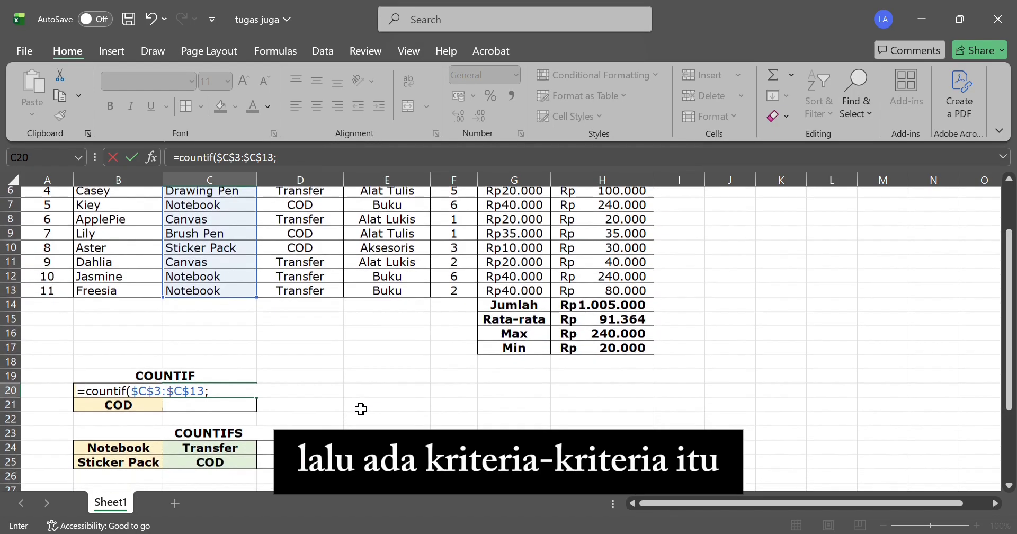
scroll(360, 409, "down", 3)
scroll(361, 409, "up", 1)
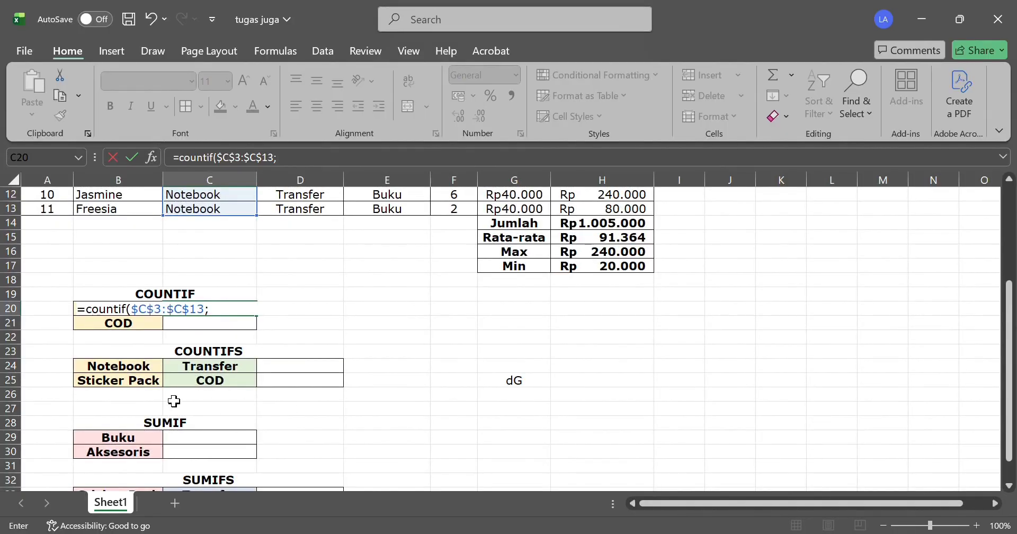
left_click(48, 312)
key("Right")
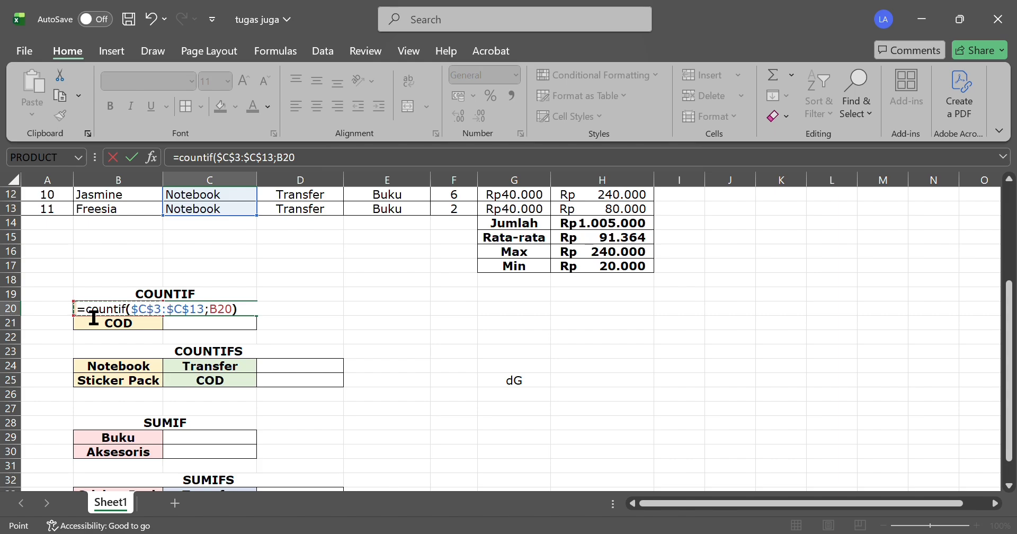
type(")")
key("Return")
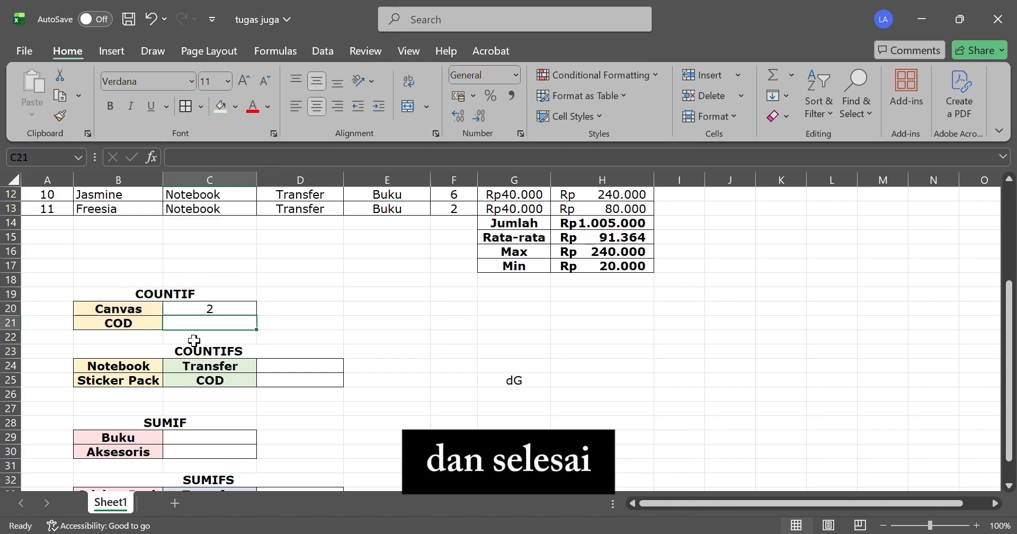
- Check the Canvas entries in the Produk column against the count, and clear the stray text from cell G25
scroll(384, 334, "up", 3)
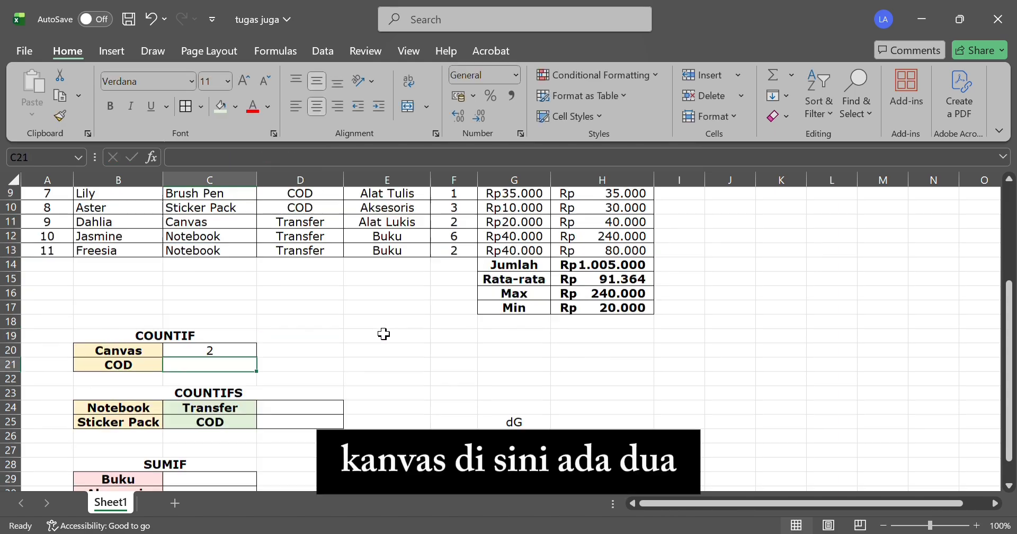
scroll(384, 334, "up", 1)
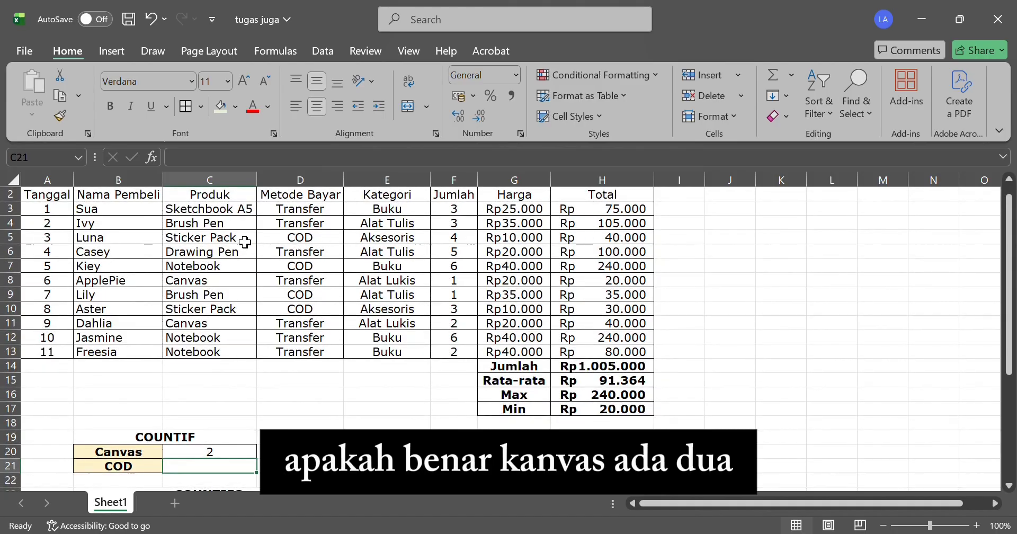
left_click(234, 287)
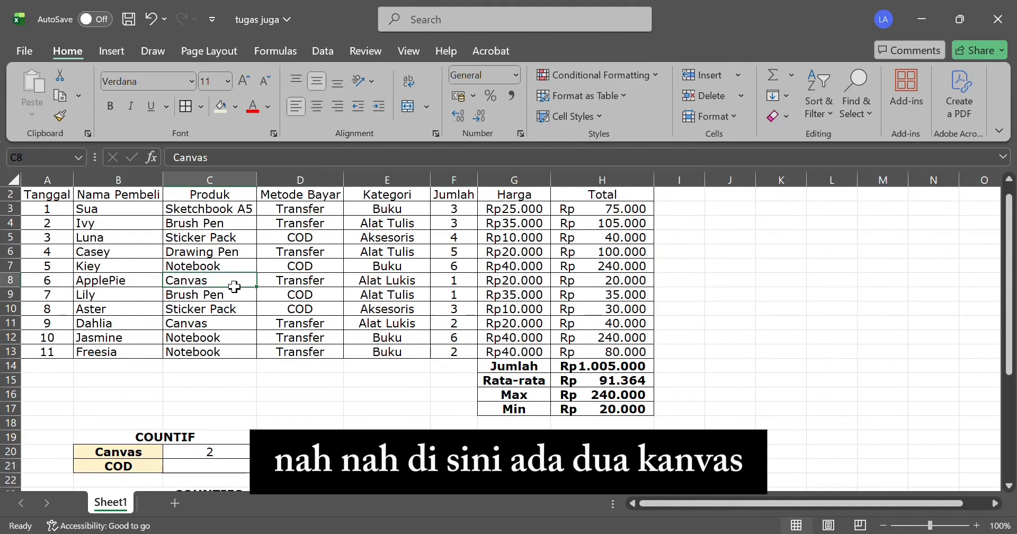
left_click(235, 327)
scroll(271, 309, "down", 3)
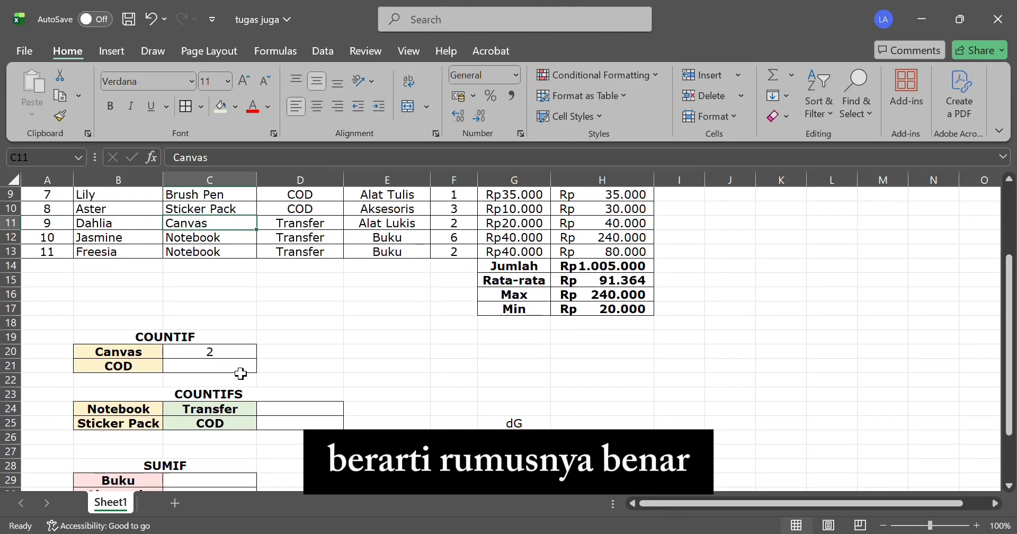
left_click(505, 424)
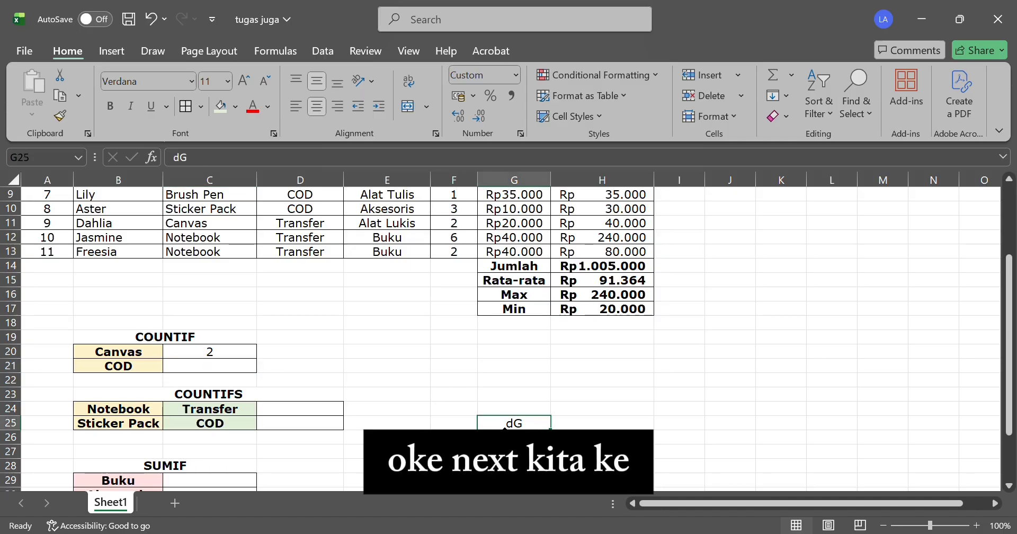
- Begin a COUNTIF formula in C21 for COD, using the Metode Bayar data as the absolute range $D$3:$D$13
left_click(208, 369)
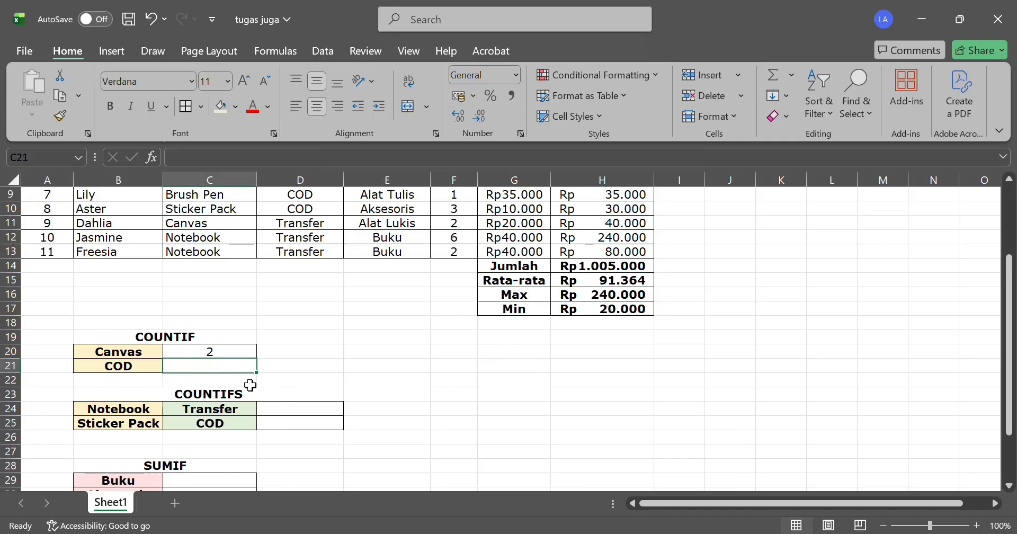
type("=")
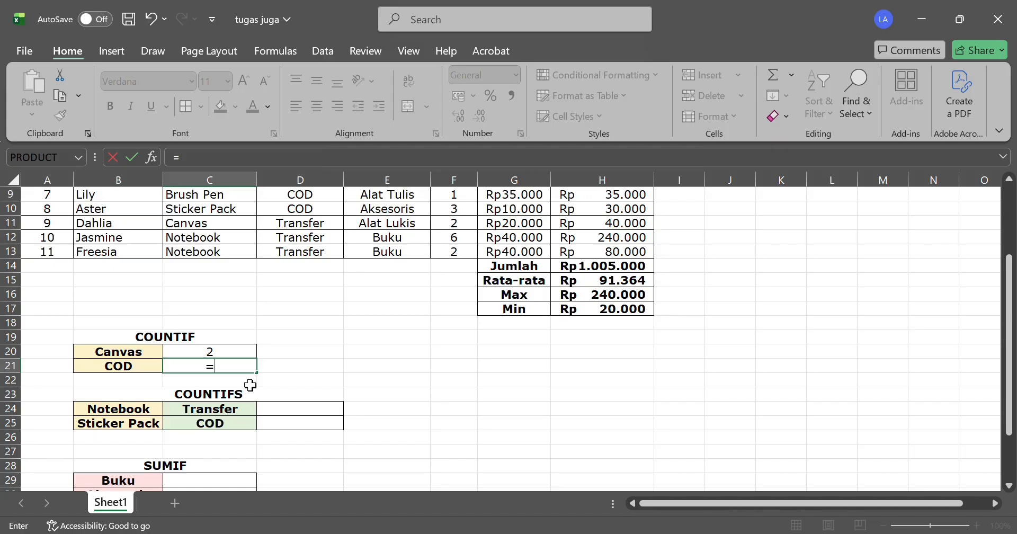
type("countif")
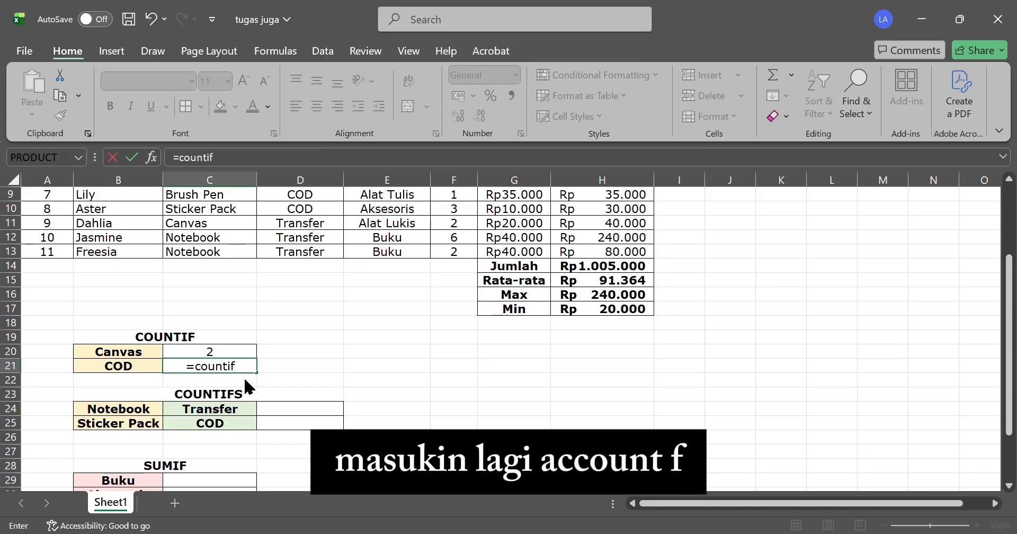
type("(")
scroll(365, 266, "up", 1)
scroll(365, 266, "up", 2)
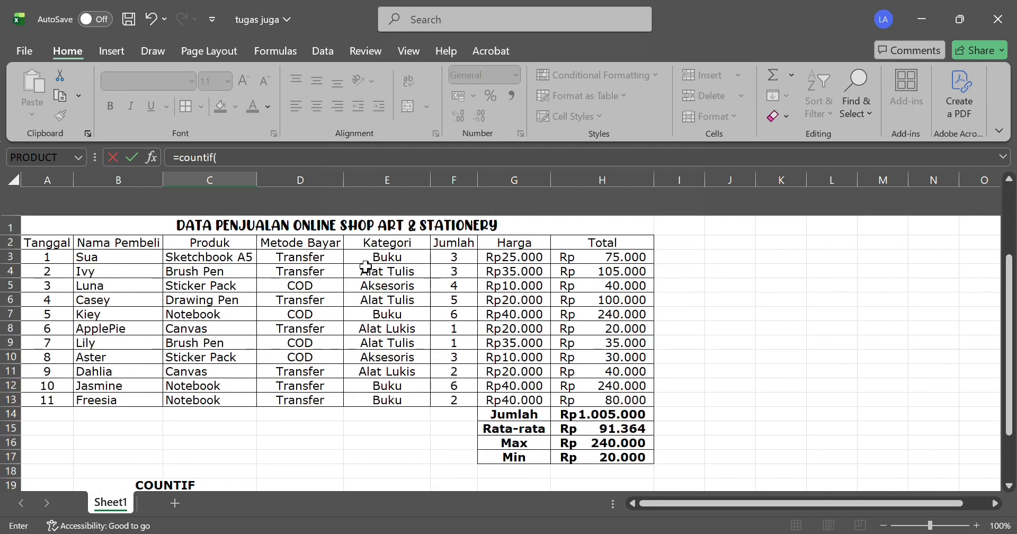
scroll(309, 419, "down", 1)
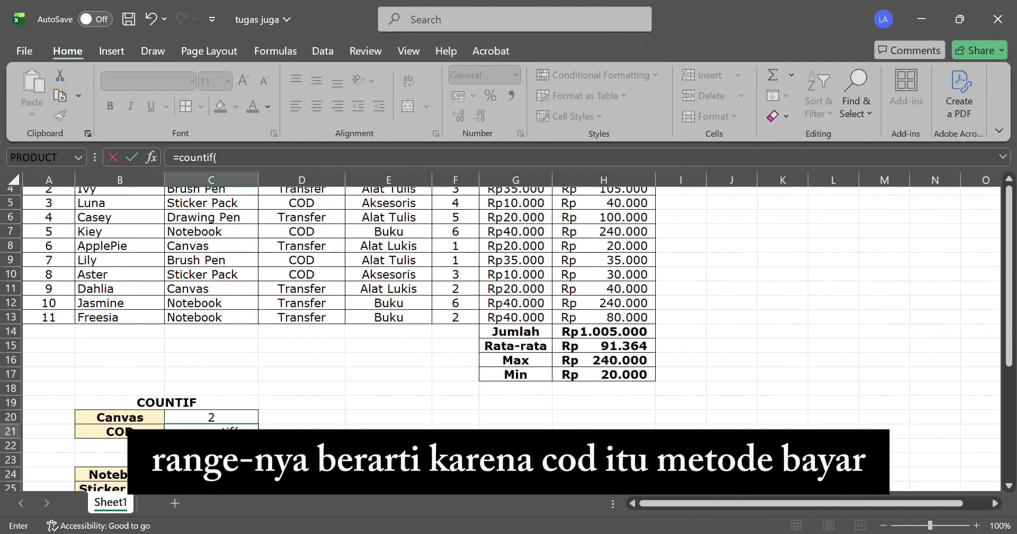
scroll(313, 408, "up", 1)
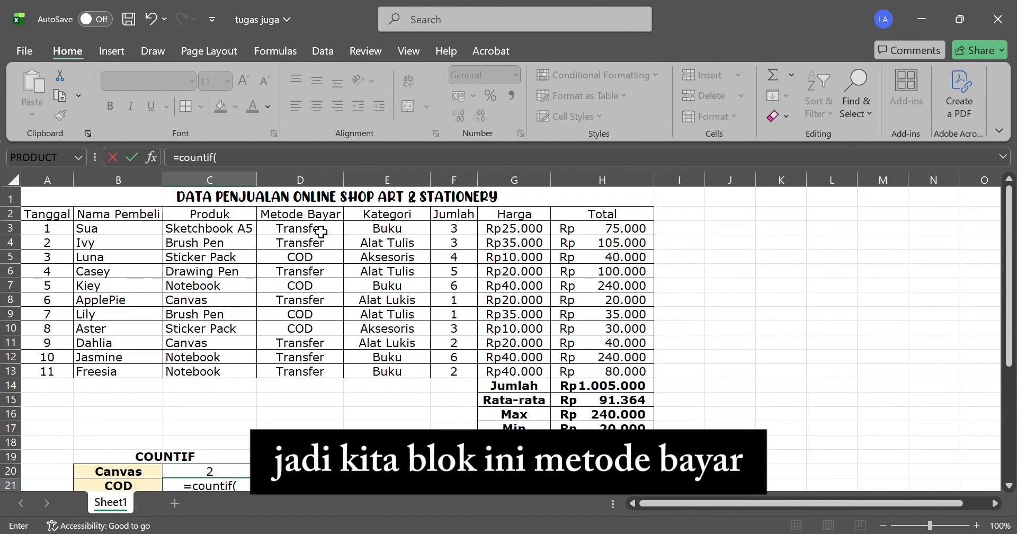
left_click_drag(324, 228, 322, 382)
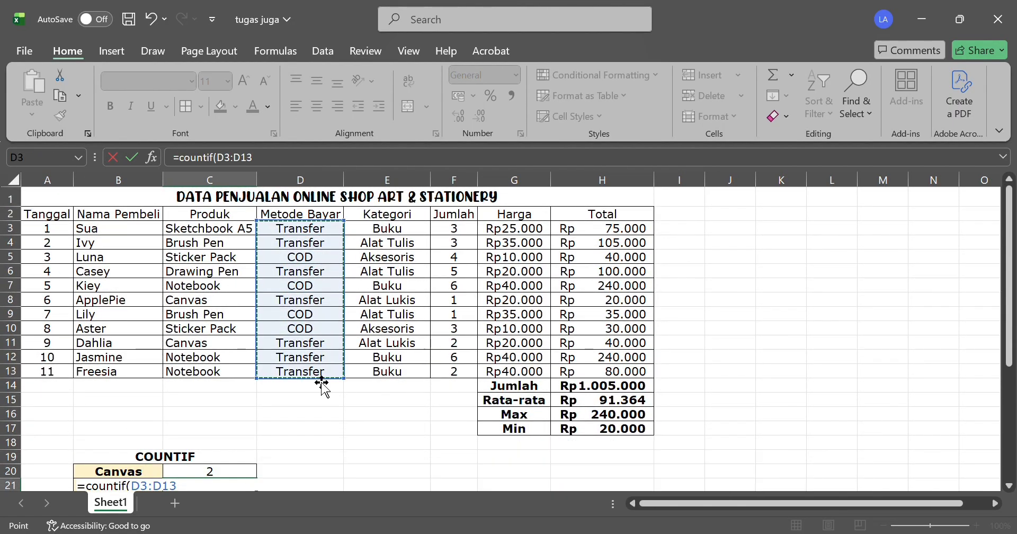
key("F4")
- Complete the COD COUNTIF formula with B21 as its criterion, enter it, and reselect its result cell
scroll(321, 382, "down", 4)
scroll(321, 381, "down", 1)
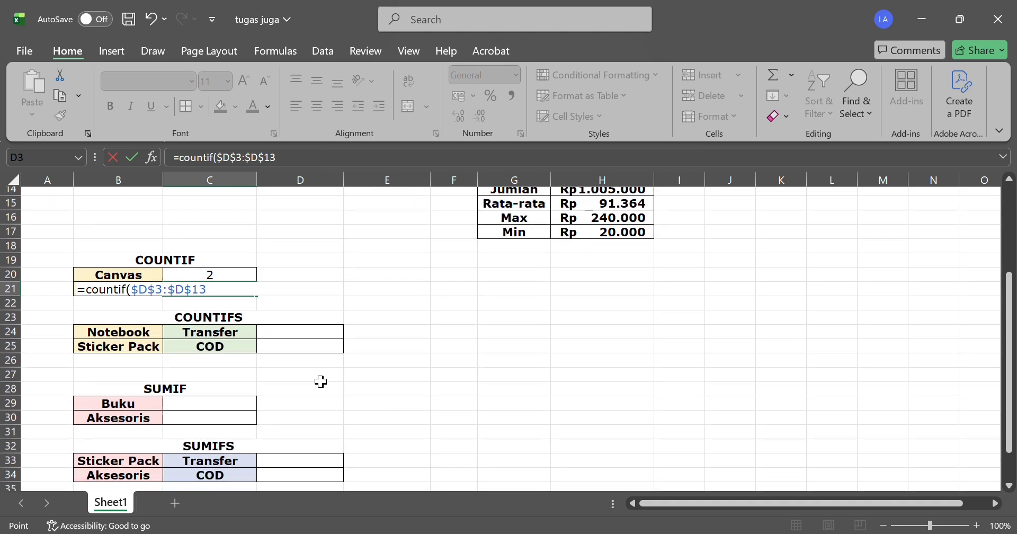
type(";")
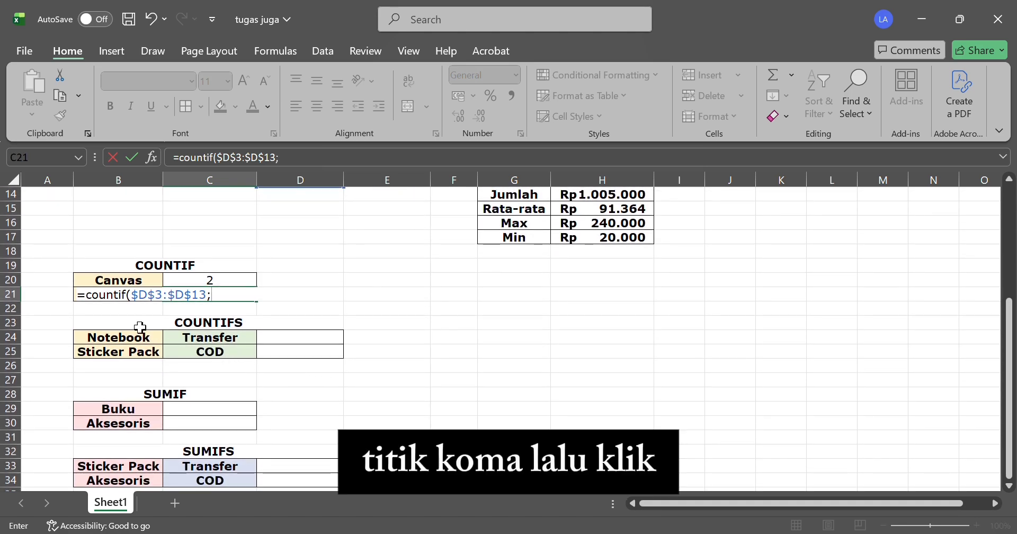
left_click(60, 298)
left_click(80, 297)
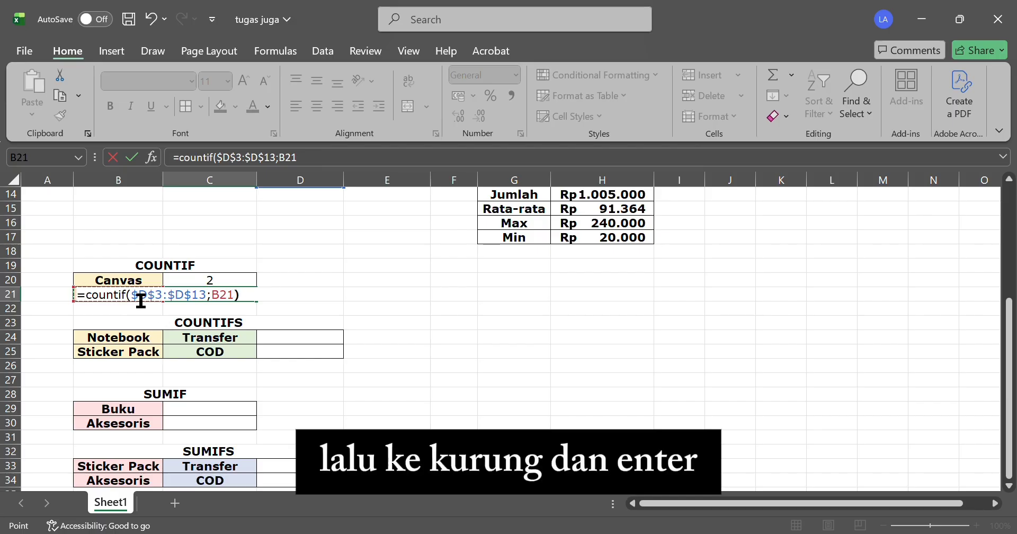
key("Return")
left_click(237, 295)
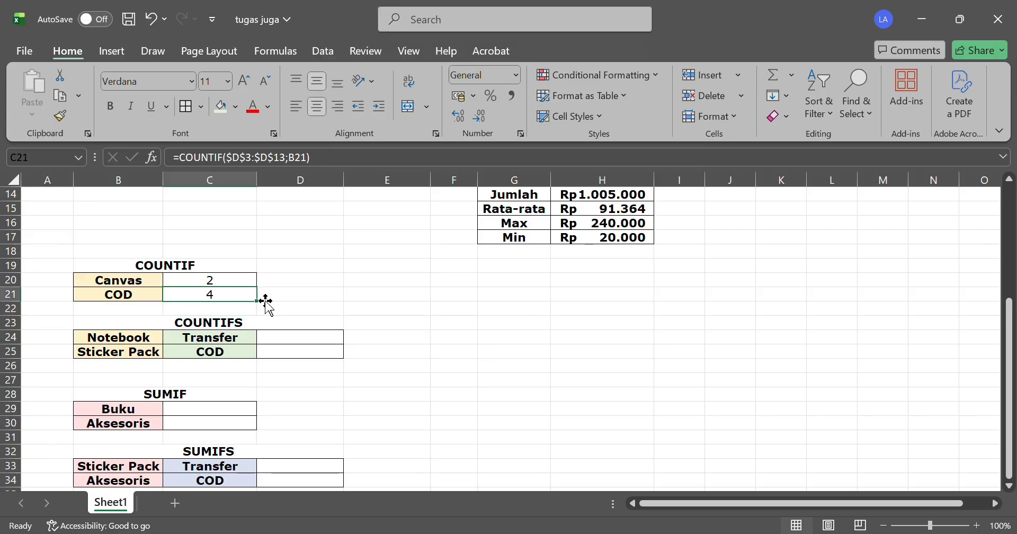
- Check the COD entries in the Metode Bayar column and review the paired criteria in the COUNTIFS table
scroll(417, 308, "up", 4)
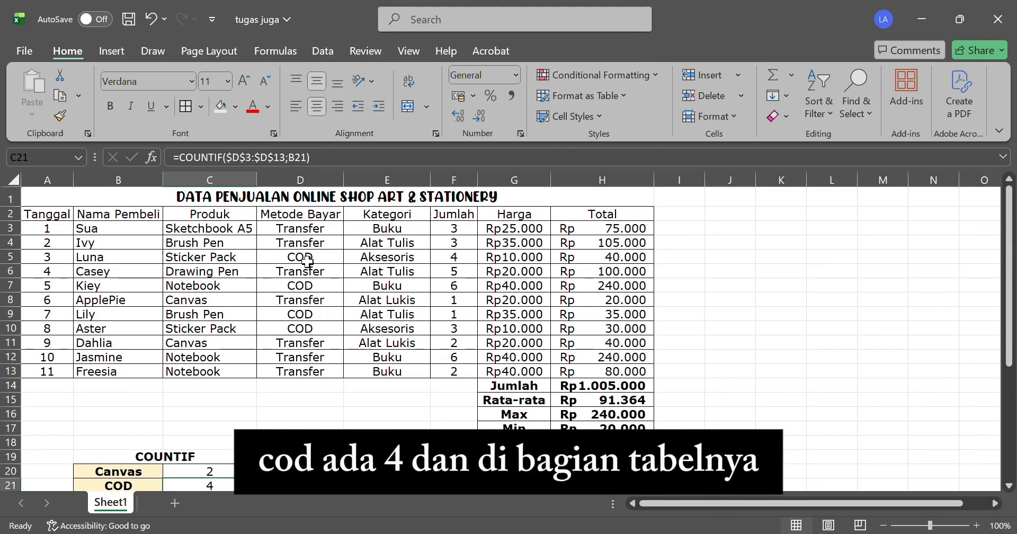
scroll(364, 418, "down", 5)
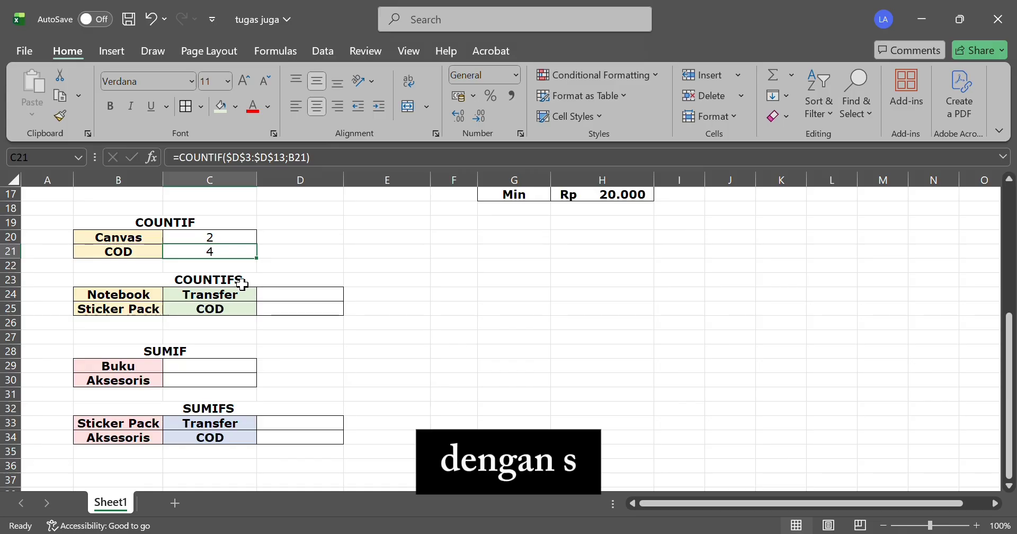
left_click(287, 299)
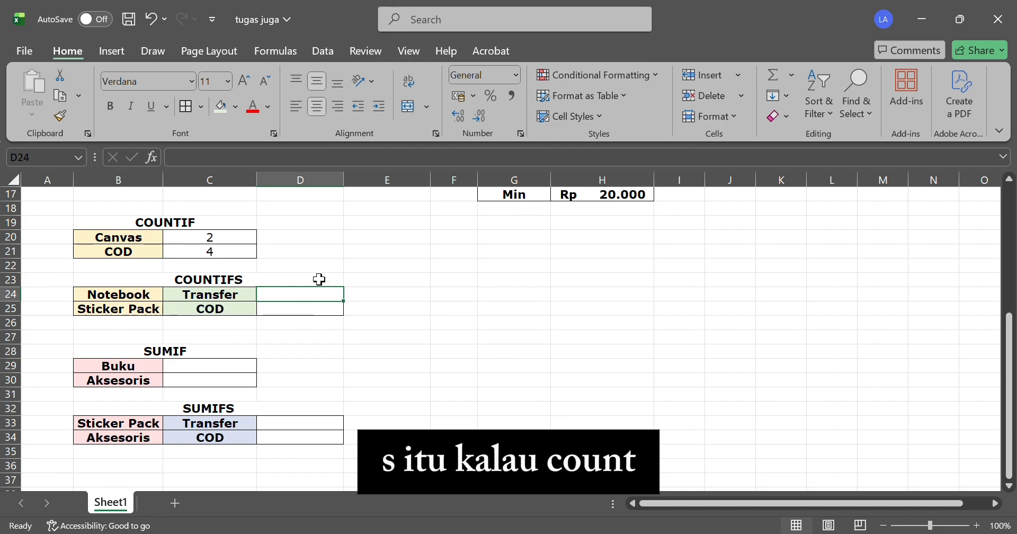
scroll(307, 334, "up", 2)
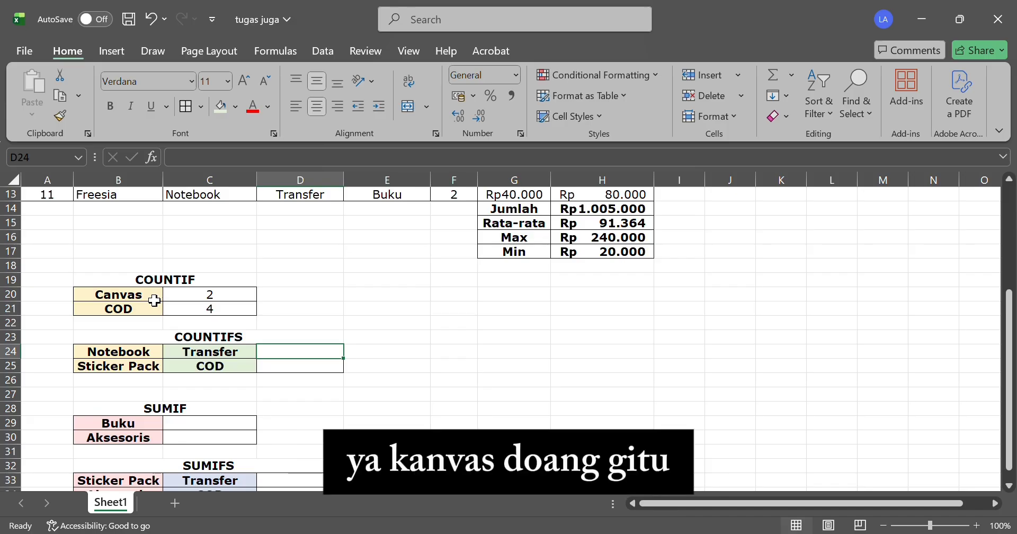
left_click(234, 337)
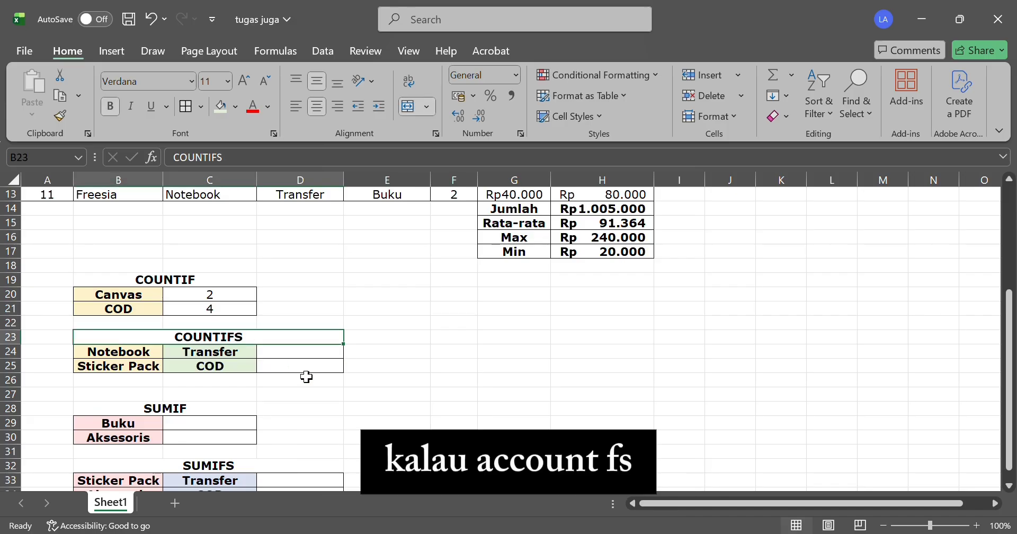
left_click_drag(180, 354, 230, 363)
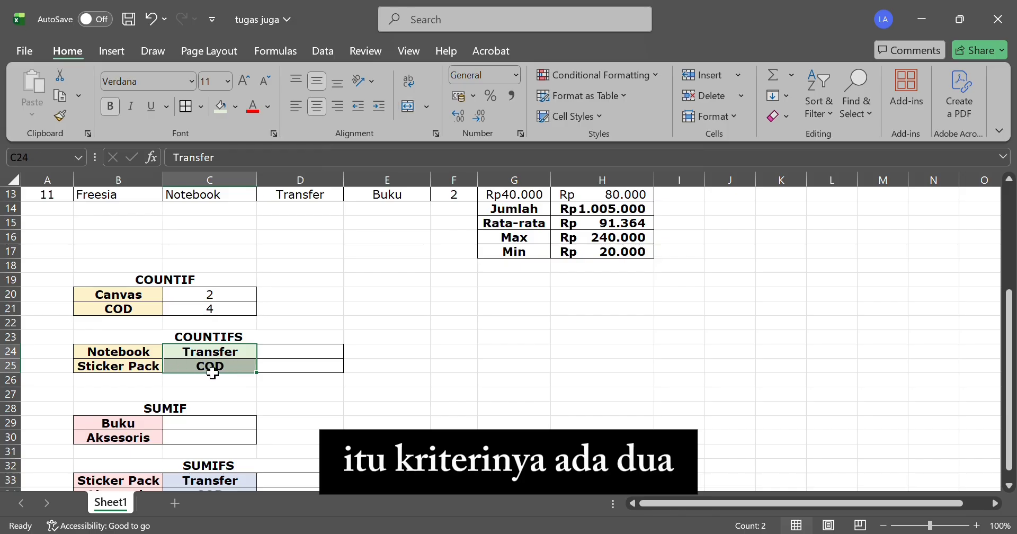
left_click(402, 381)
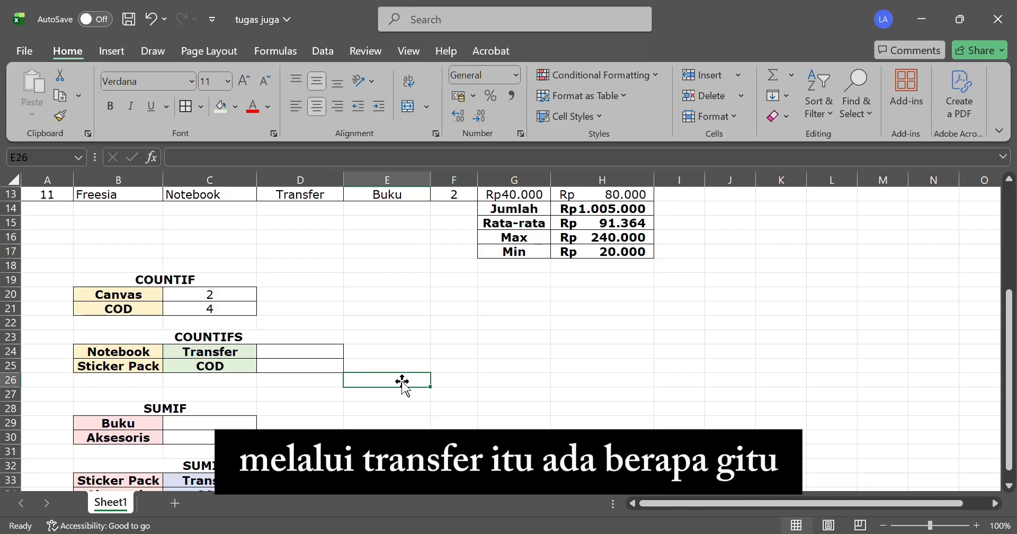
- Begin a COUNTIFS formula in D24 for Notebook and Transfer, with the Produk data as the absolute range $C$3:$C$13
left_click(291, 355)
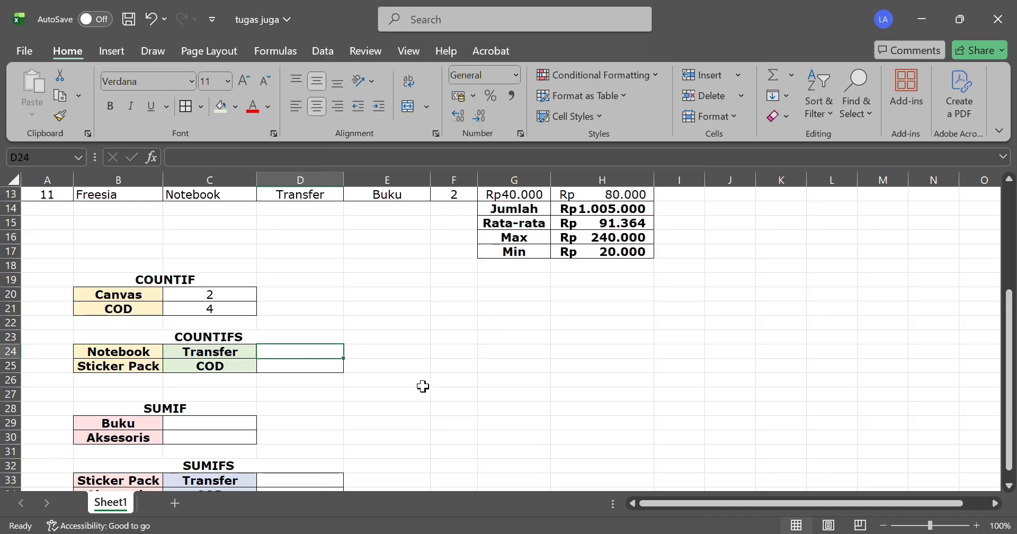
type("=c")
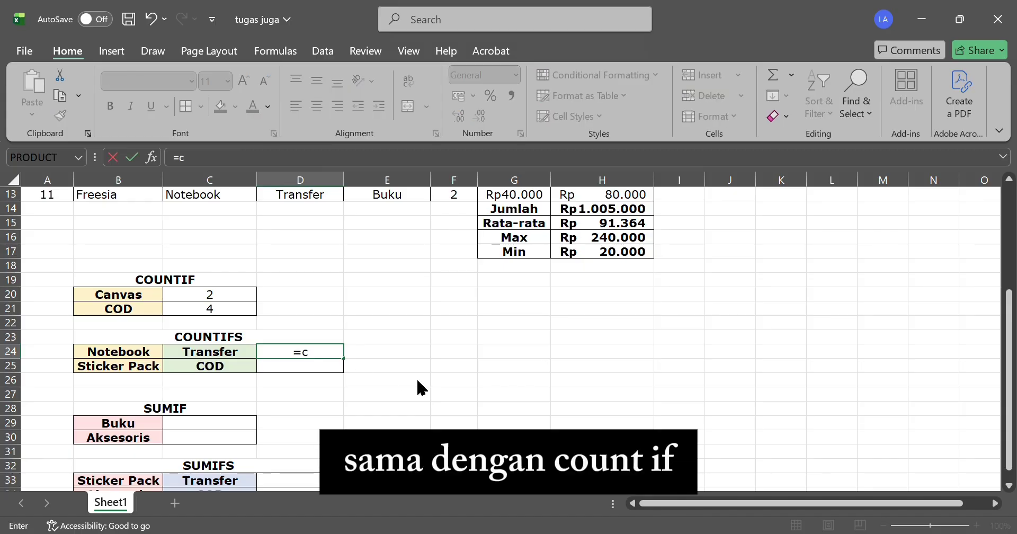
type("ountifs")
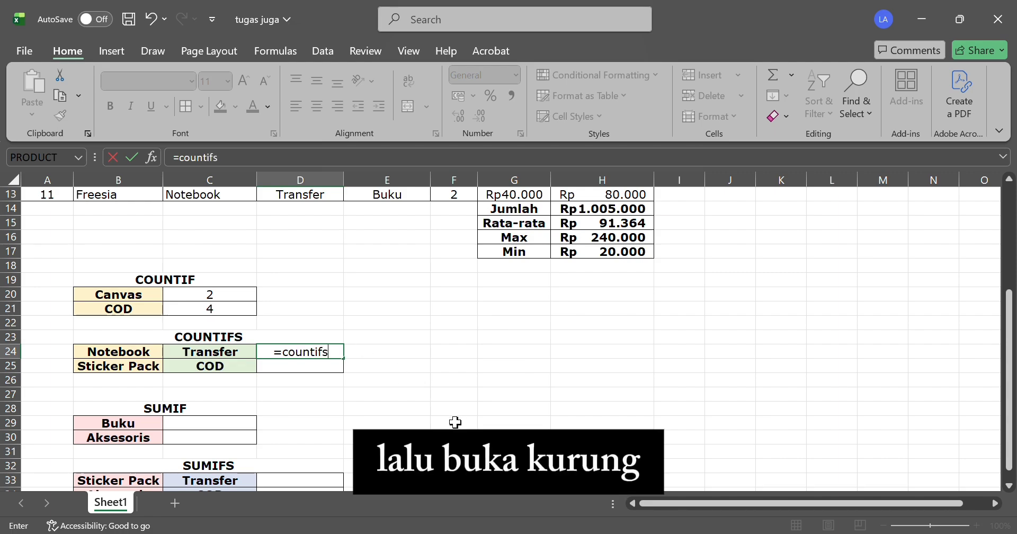
type("(")
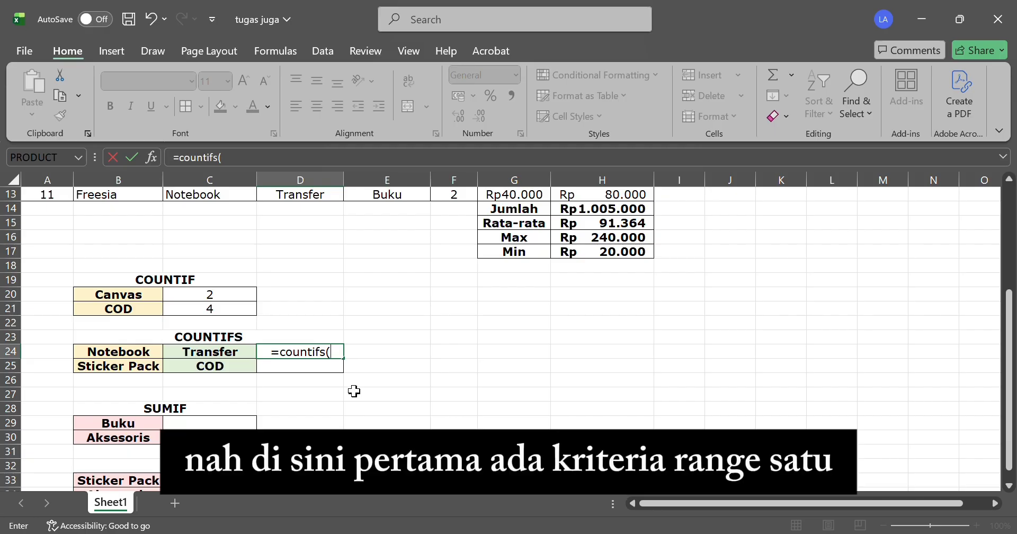
scroll(471, 325, "up", 2)
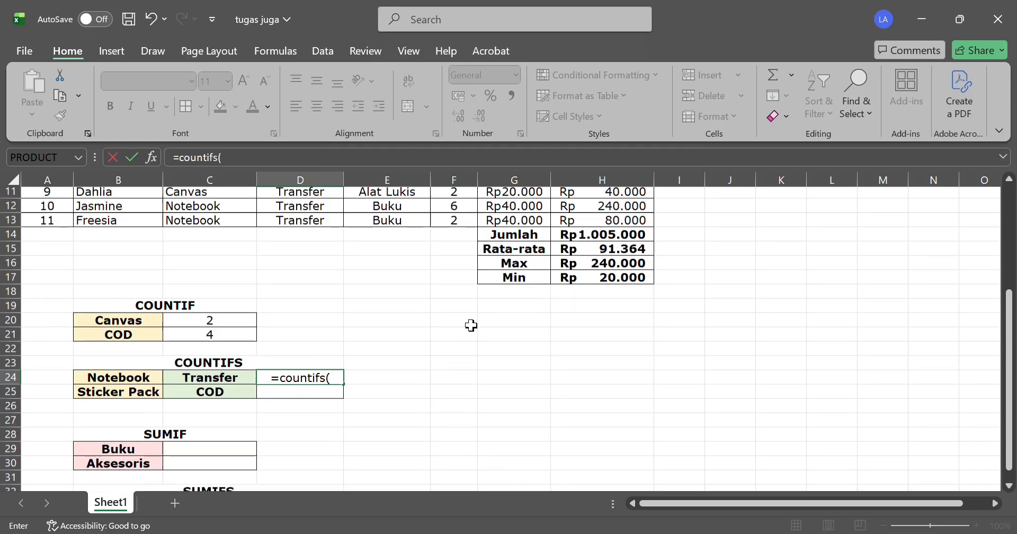
scroll(471, 325, "down", 2)
scroll(471, 326, "up", 4)
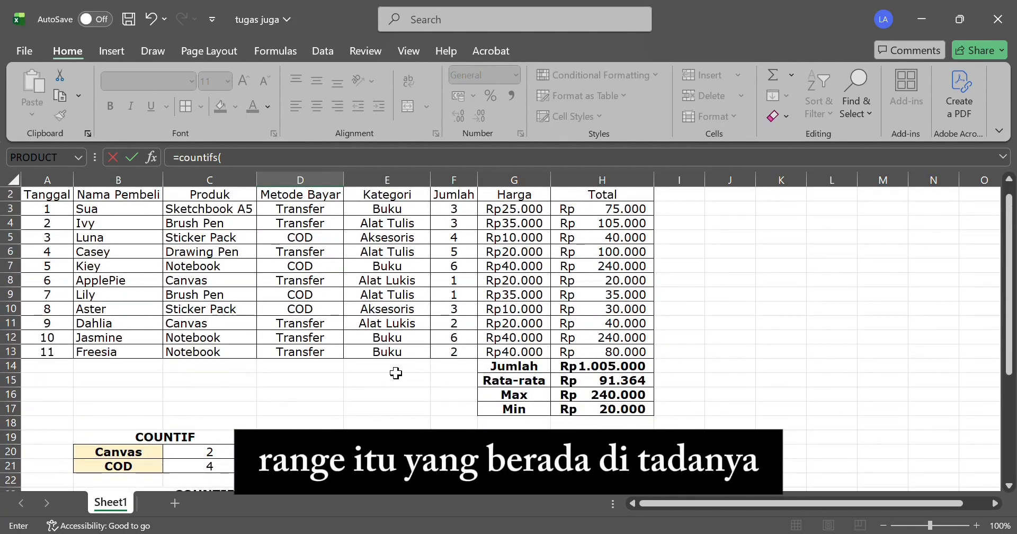
scroll(397, 373, "down", 1)
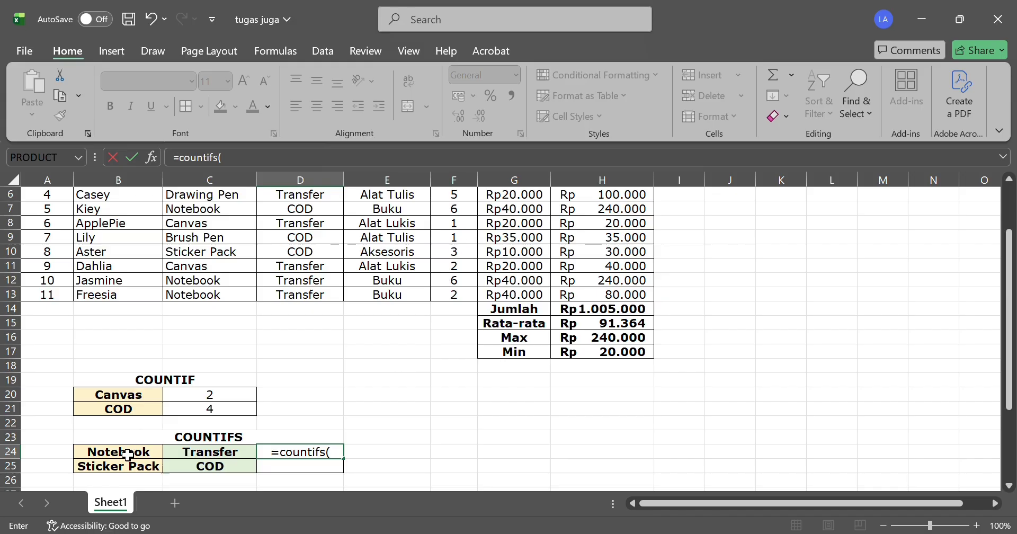
scroll(433, 208, "up", 2)
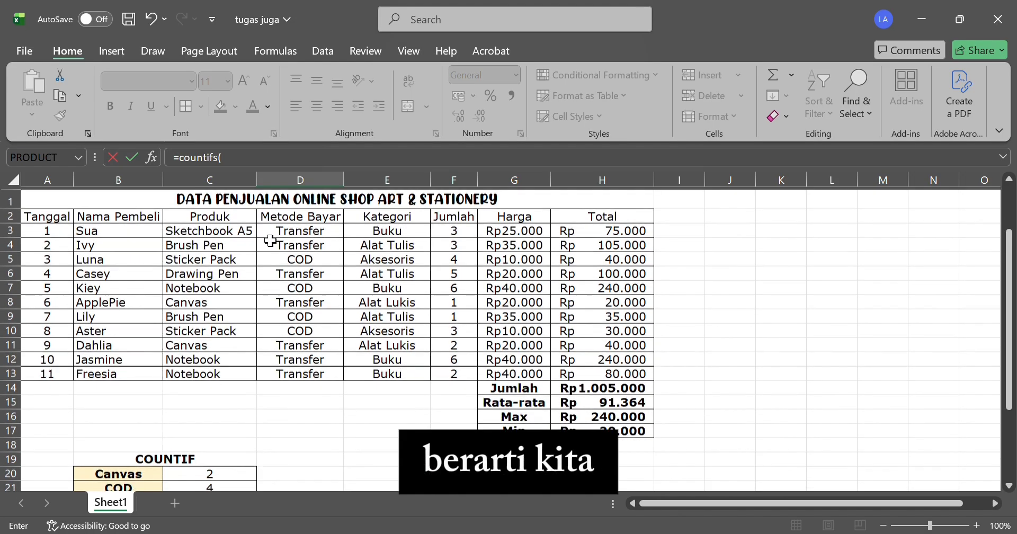
left_click_drag(237, 229, 256, 375)
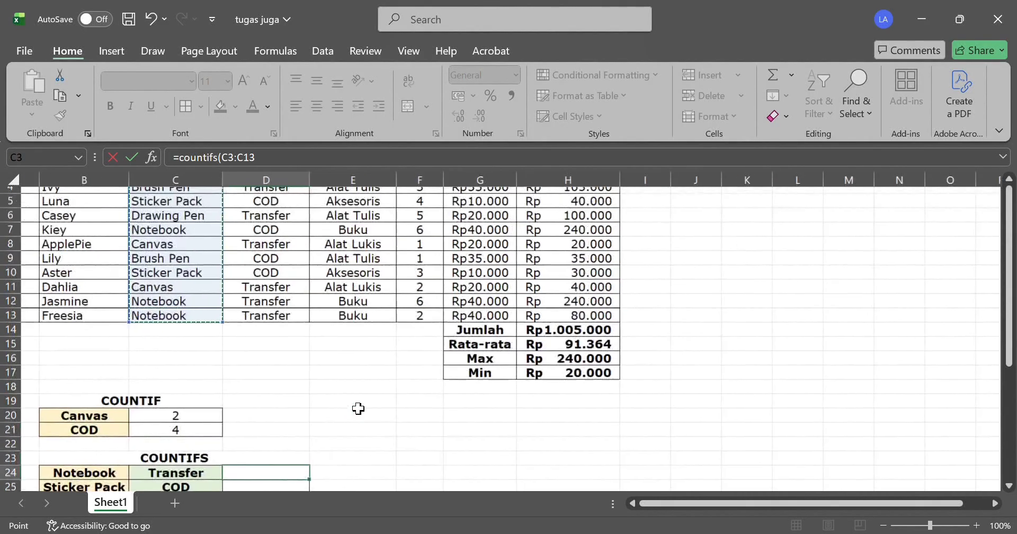
key("F4")
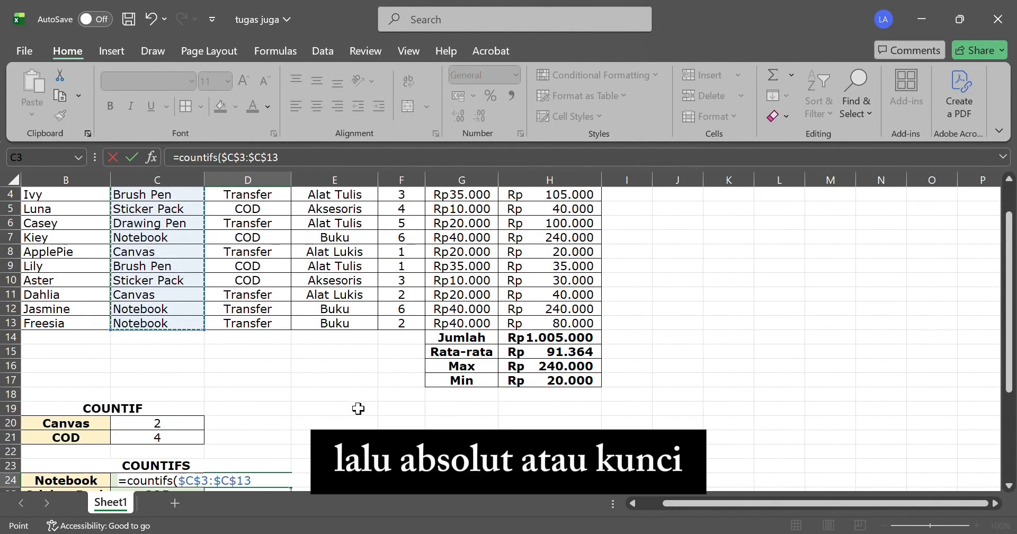
- Add the Notebook cell B24 as the first criterion of the COUNTIFS formula, using a semicolon as separator
scroll(358, 408, "down", 2)
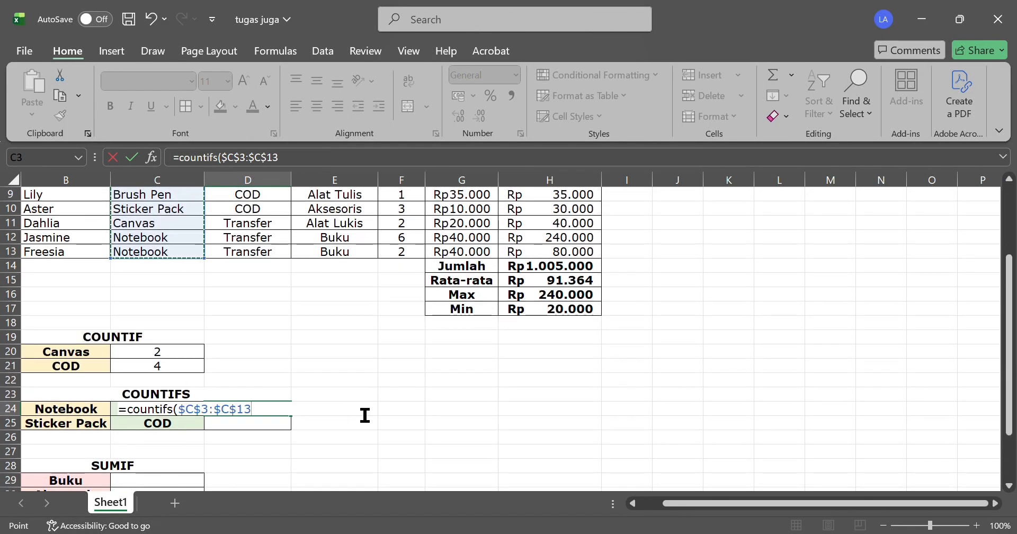
type(";")
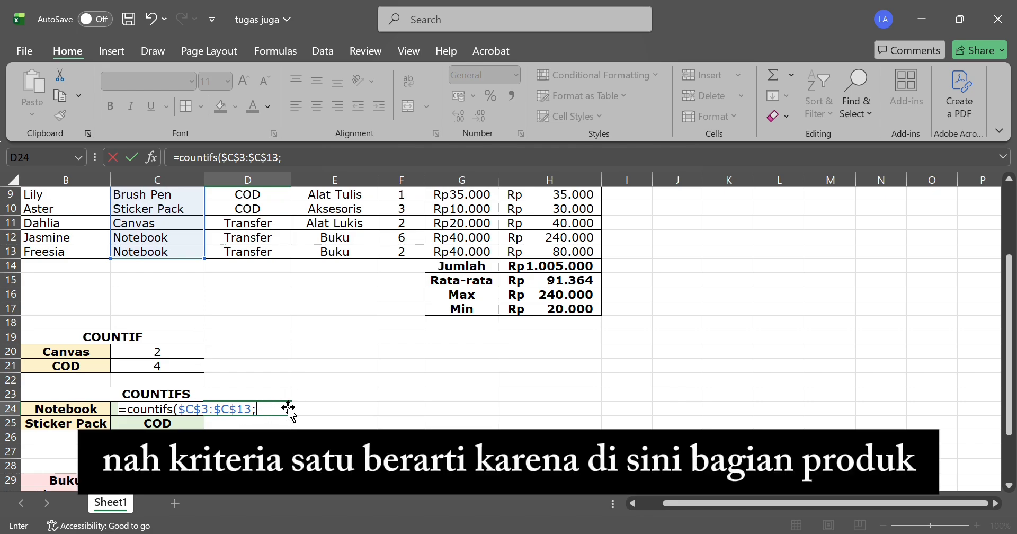
scroll(289, 410, "up", 3)
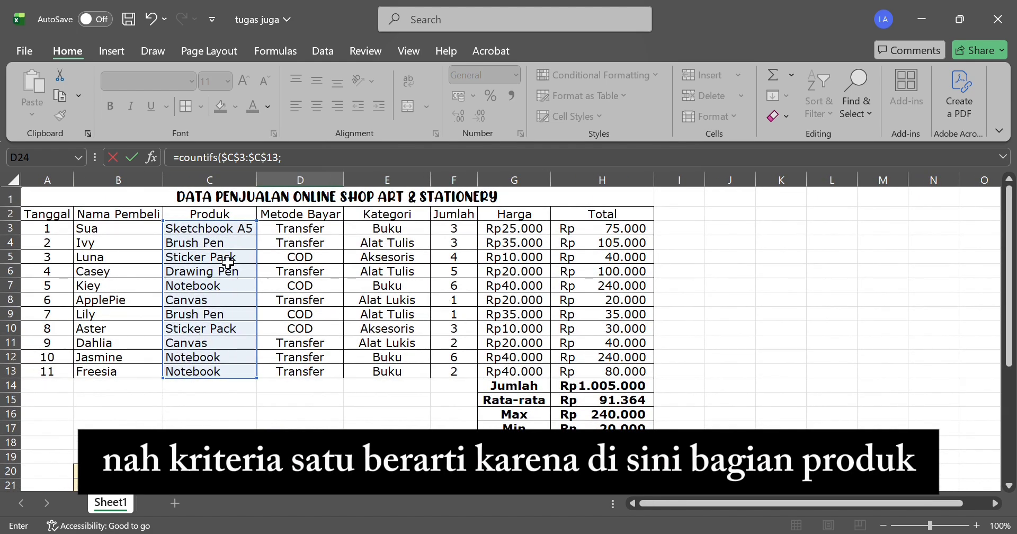
scroll(228, 262, "down", 5)
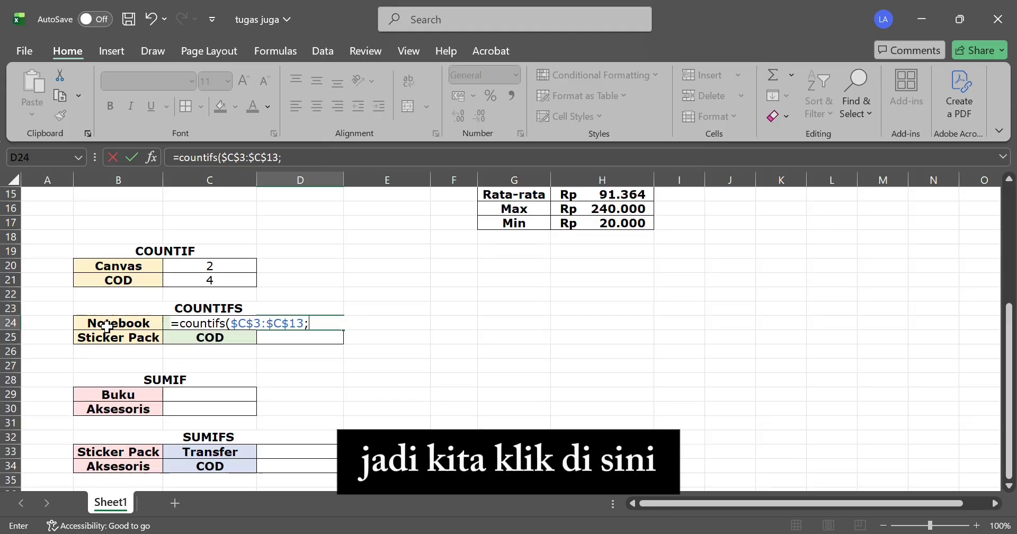
left_click(106, 327)
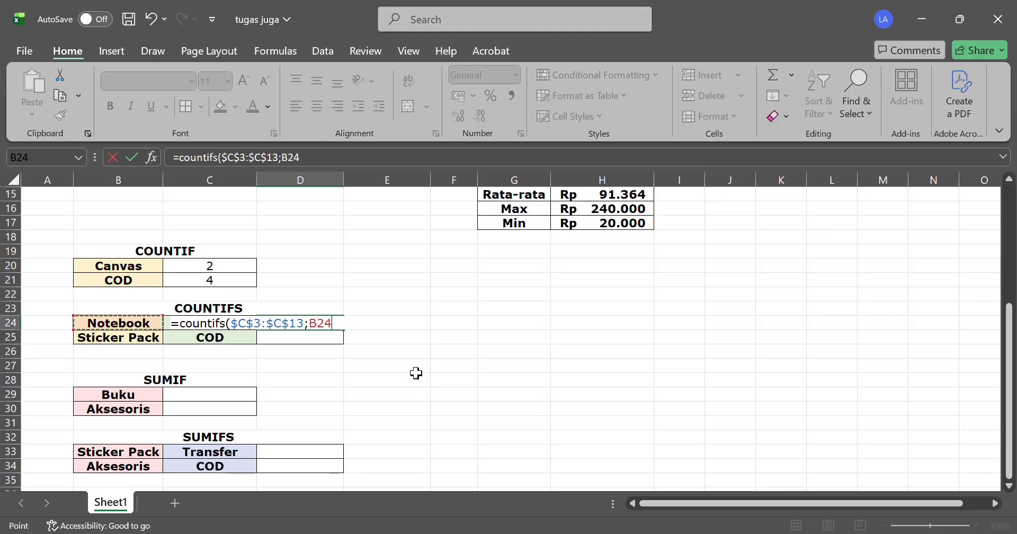
- Add the Metode Bayar data as the second COUNTIFS criteria range, made absolute as $D$3:$D$13 and separated by semicolons
type(";")
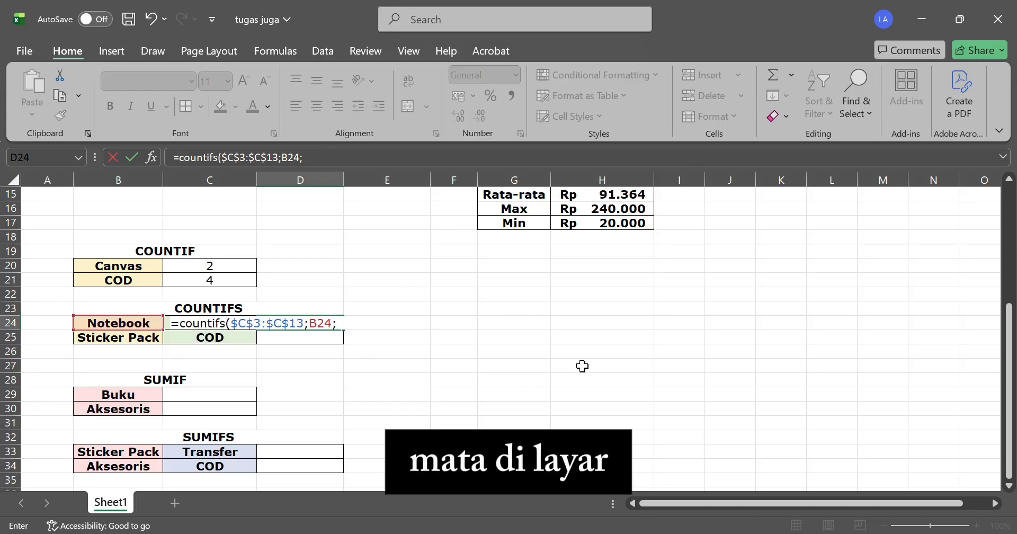
scroll(581, 363, "up", 5)
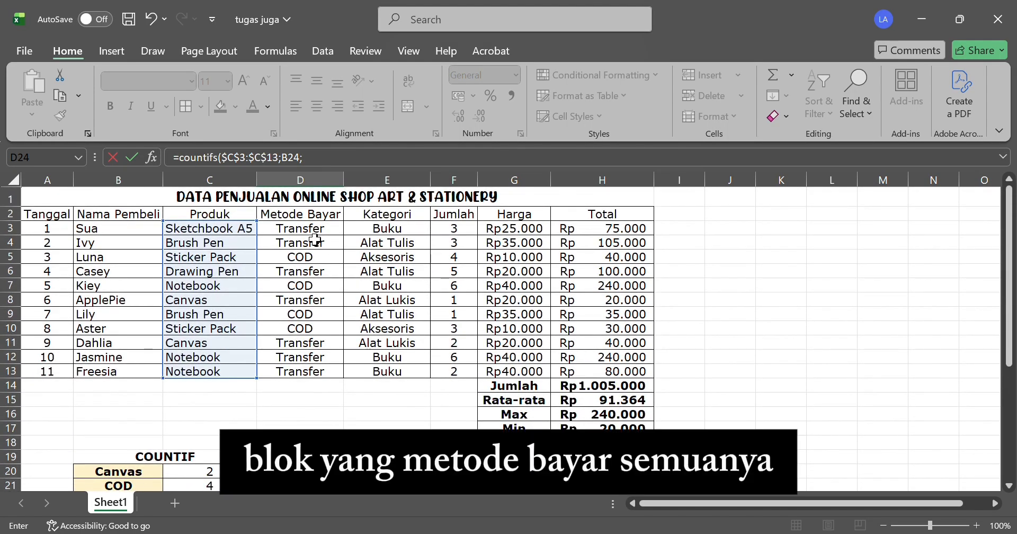
left_click_drag(313, 228, 315, 384)
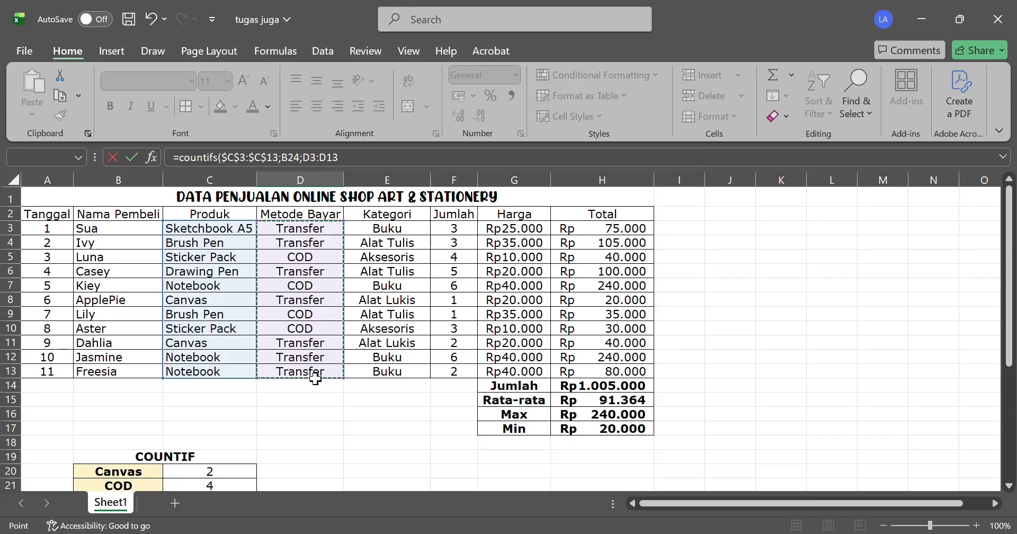
key("F4")
scroll(483, 411, "down", 4)
scroll(482, 412, "down", 1)
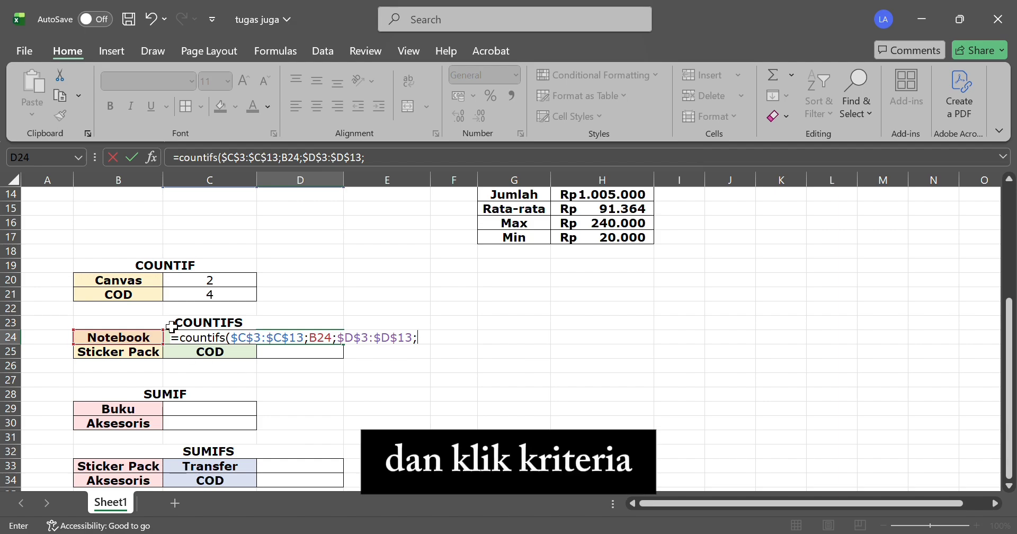
- Complete the Notebook COUNTIFS formula with the Transfer cell C24 as its second criterion and enter it
left_click(163, 358)
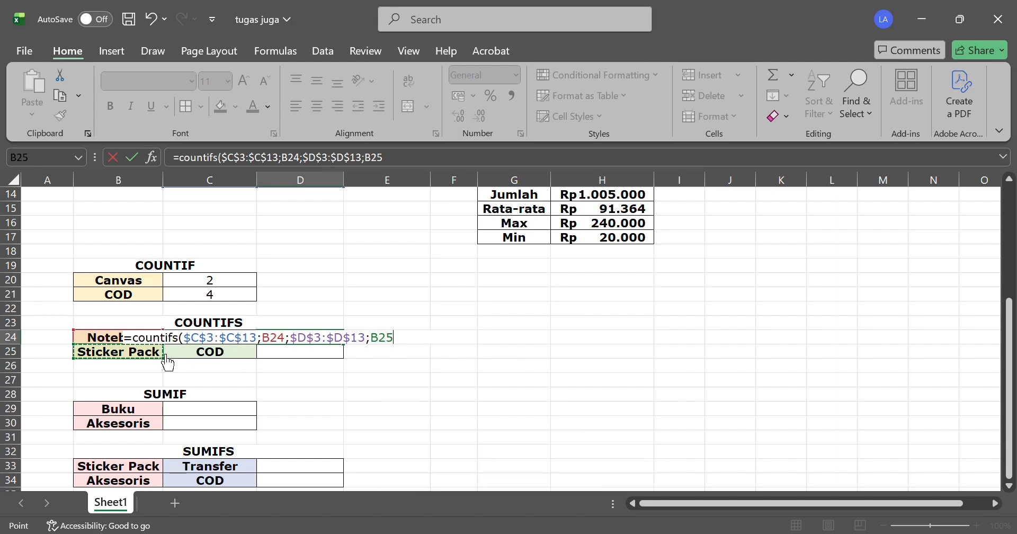
key("Right")
key("Up")
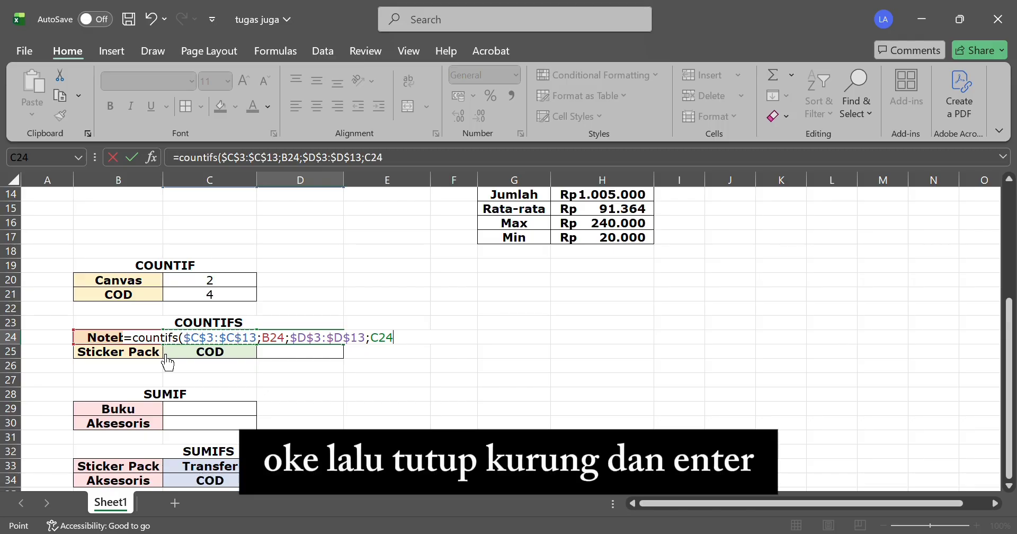
type(")")
key("Return")
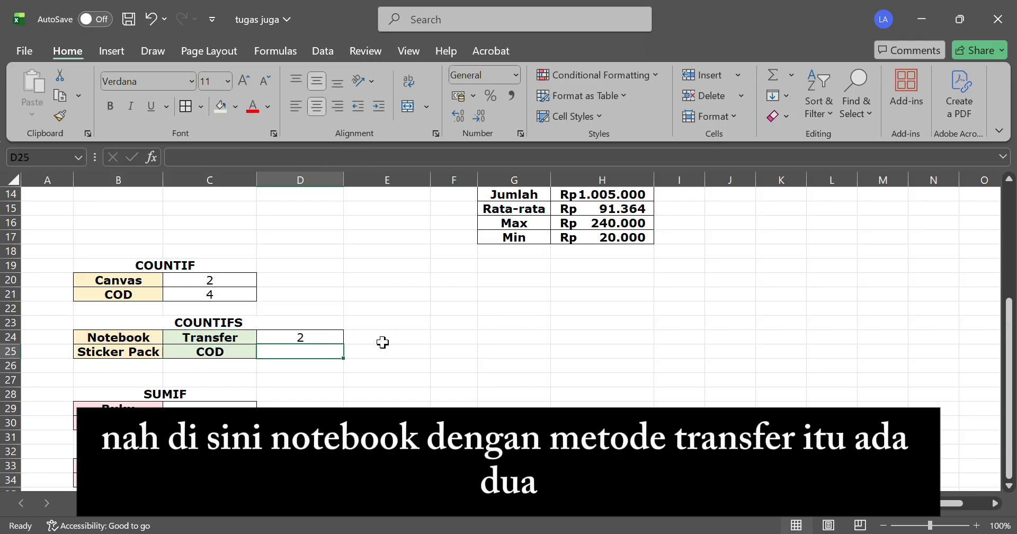
- Check the Notebook rows paid by Transfer in the sales data against the COUNTIFS result
scroll(486, 358, "up", 5)
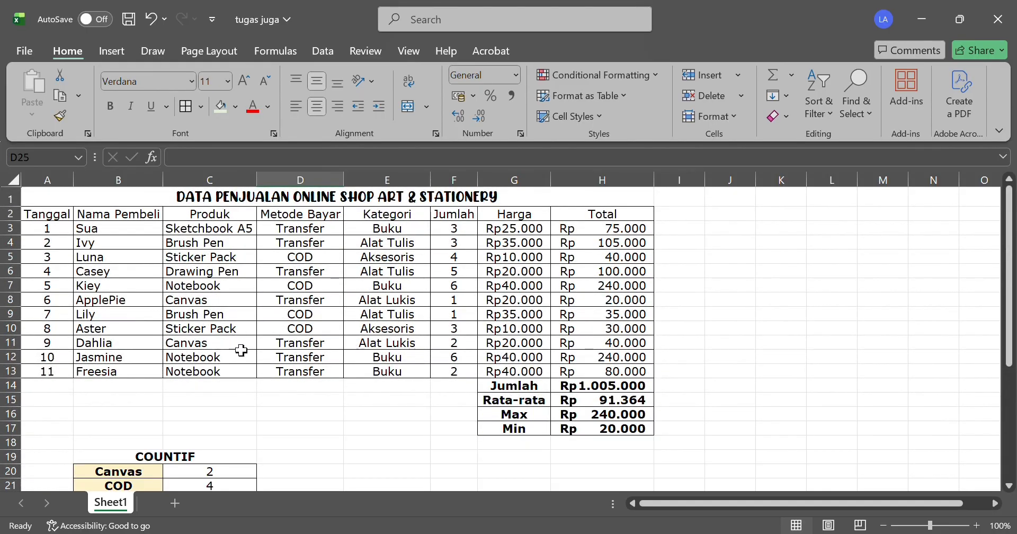
left_click_drag(313, 361, 315, 377)
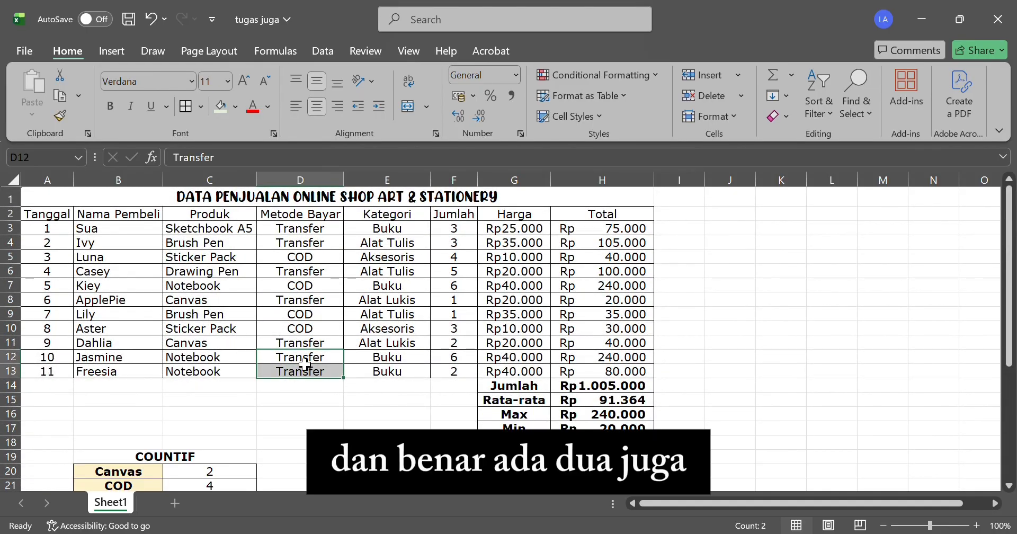
scroll(305, 364, "down", 3)
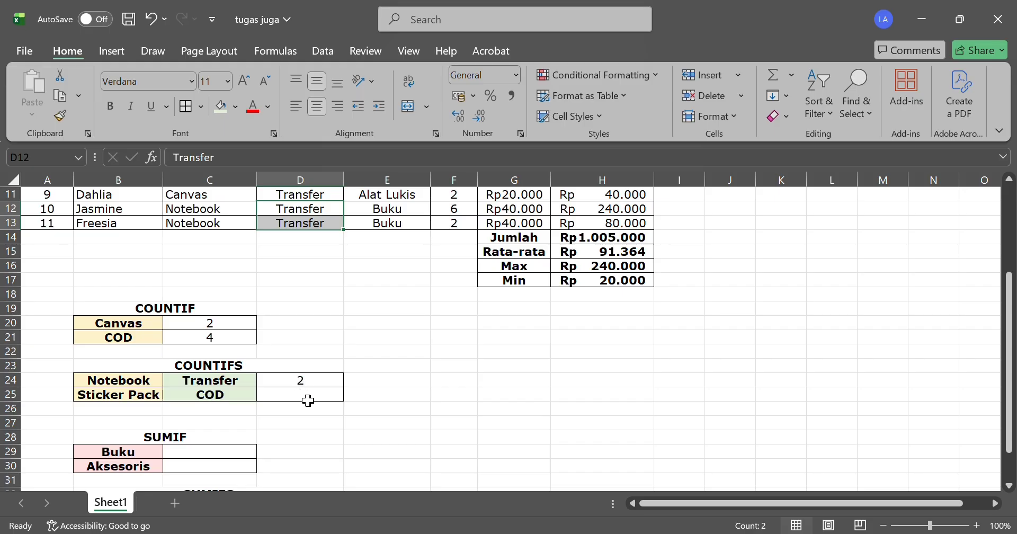
- Start a COUNTIFS formula in D25 with the Produk data as the first criteria range, made absolute as $C$3:$C$13 and followed by a semicolon
left_click(307, 401)
type("=")
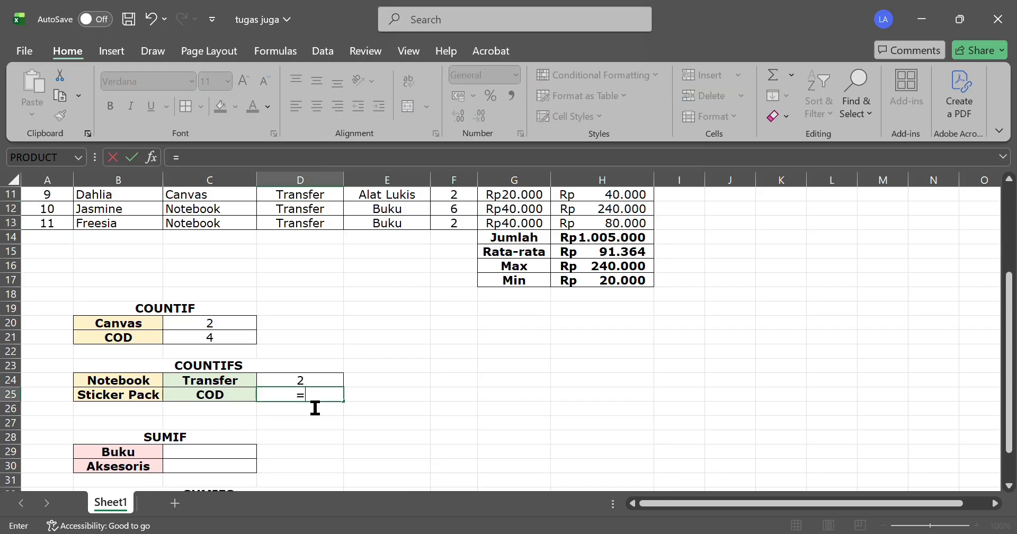
type("countifs")
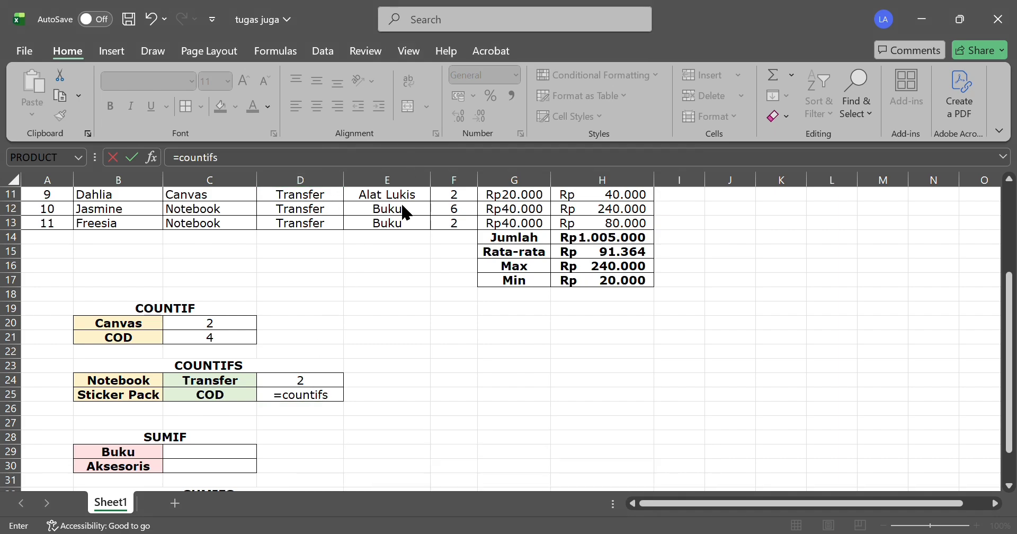
type("(")
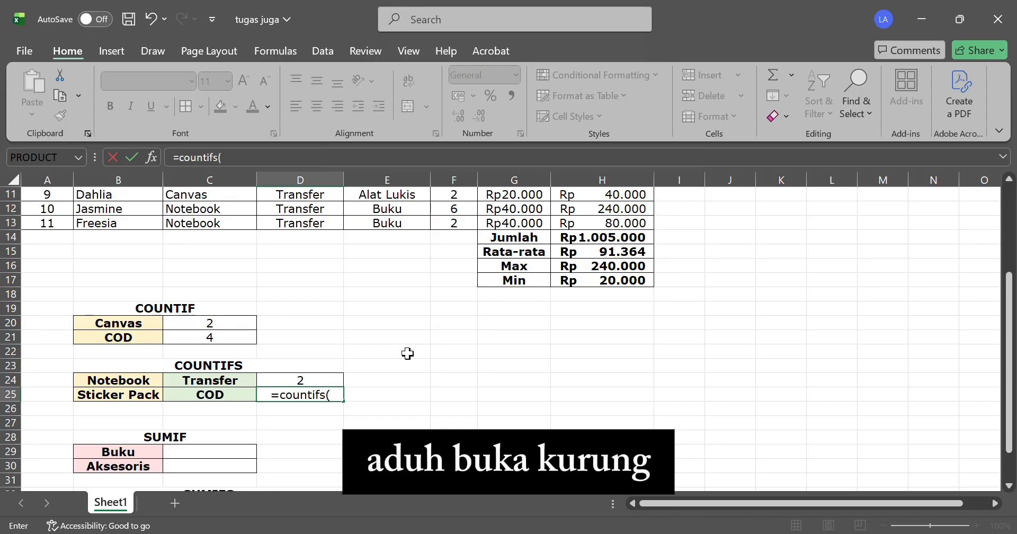
scroll(463, 256, "up", 4)
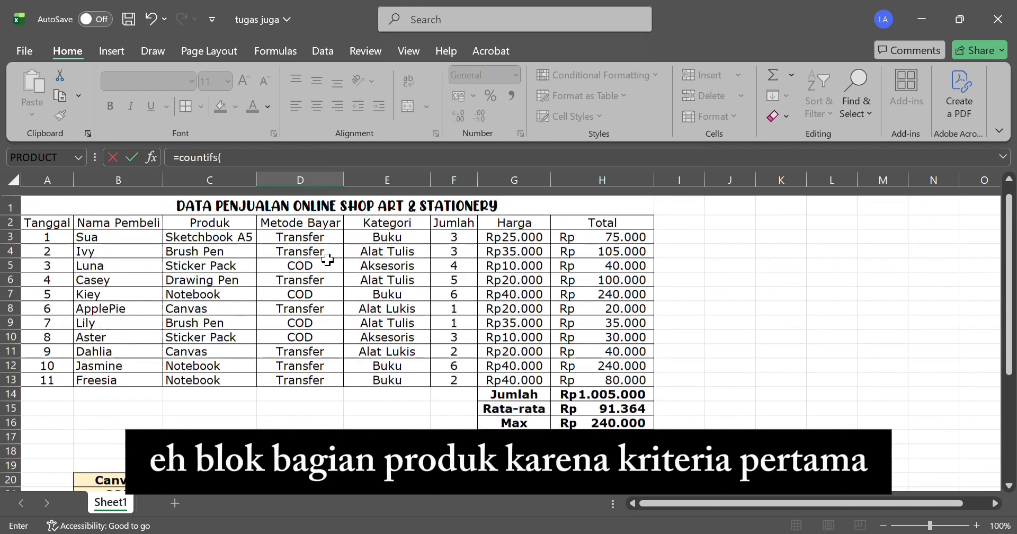
left_click_drag(232, 233, 218, 371)
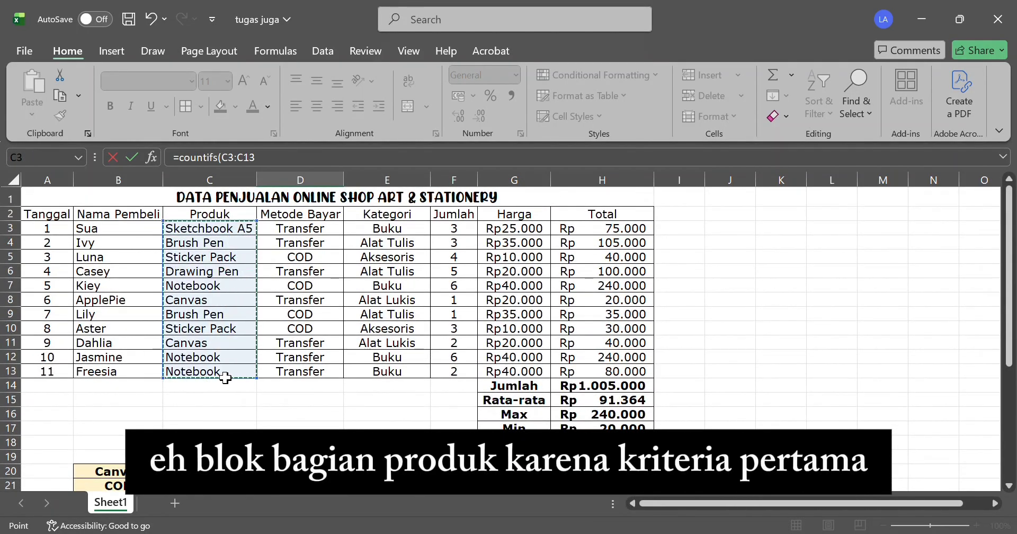
scroll(261, 489, "down", 4)
scroll(260, 489, "up", 2)
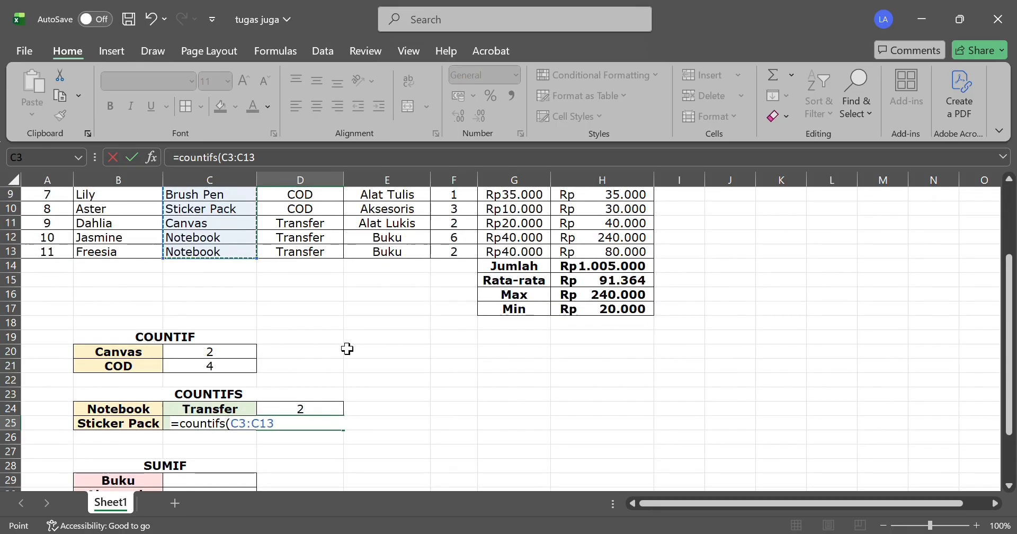
key("F4")
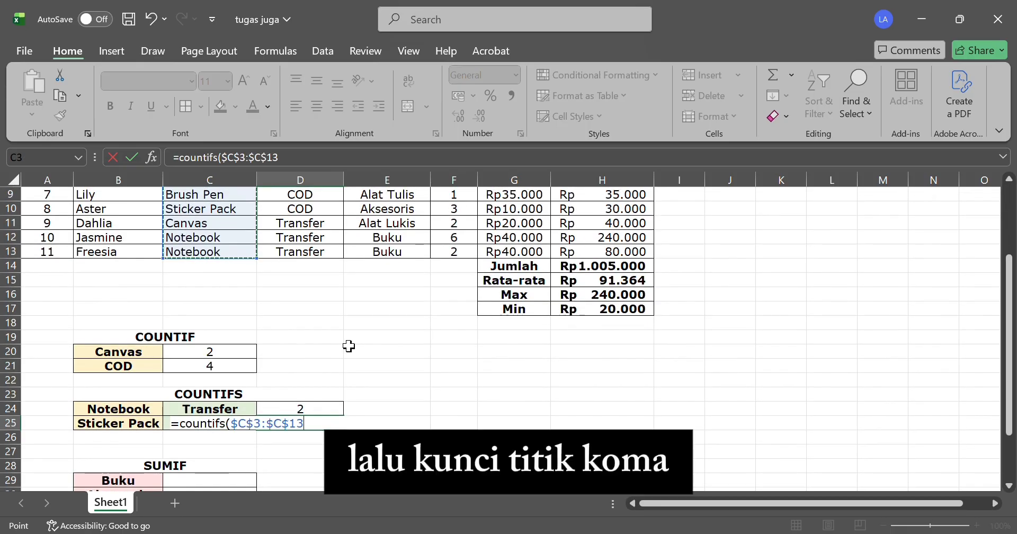
type(";")
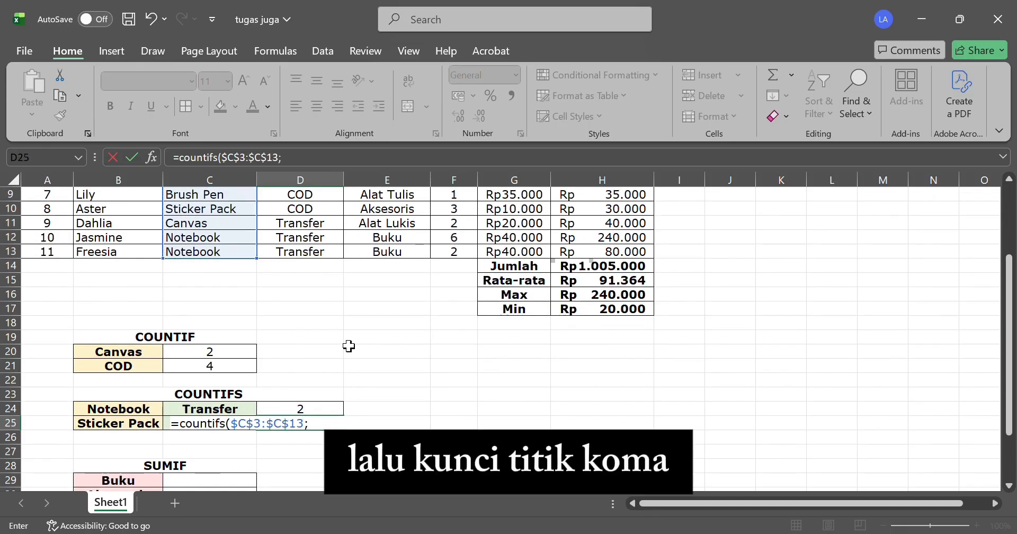
- Add the Sticker Pack cell B25 as the first criterion and the Metode Bayar data as absolute second range $D$3:$D$13, separated by semicolons
left_click(136, 427)
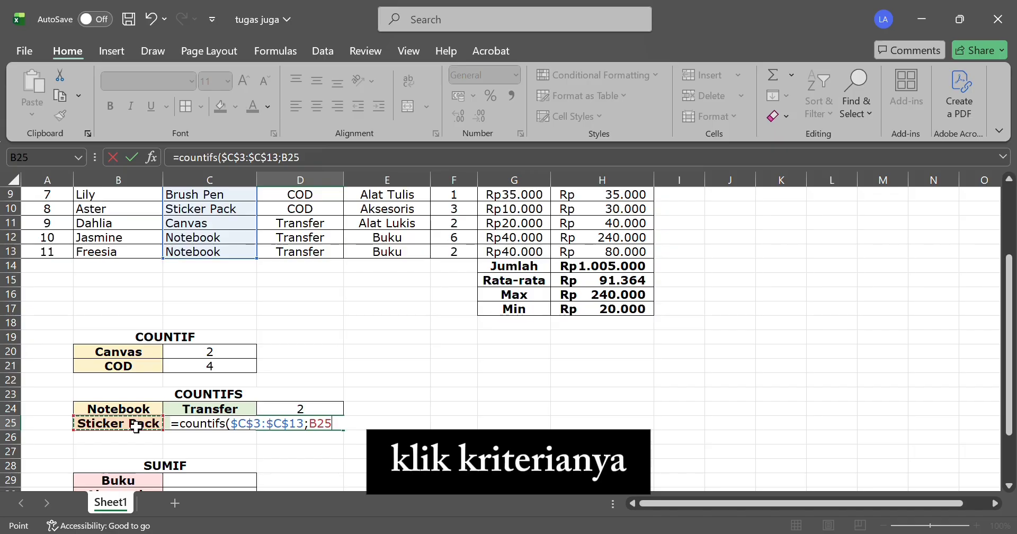
type(";")
scroll(297, 311, "up", 3)
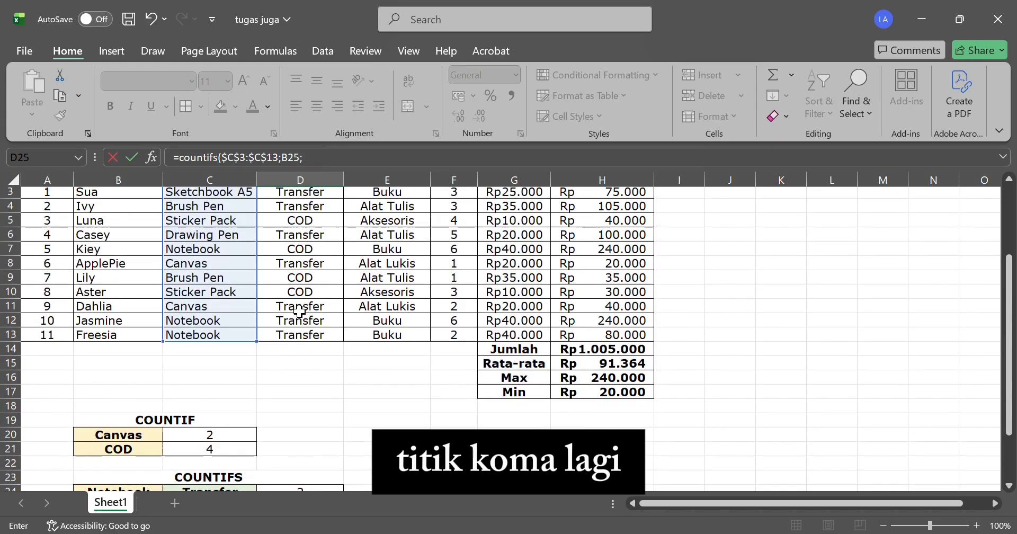
scroll(300, 311, "down", 1)
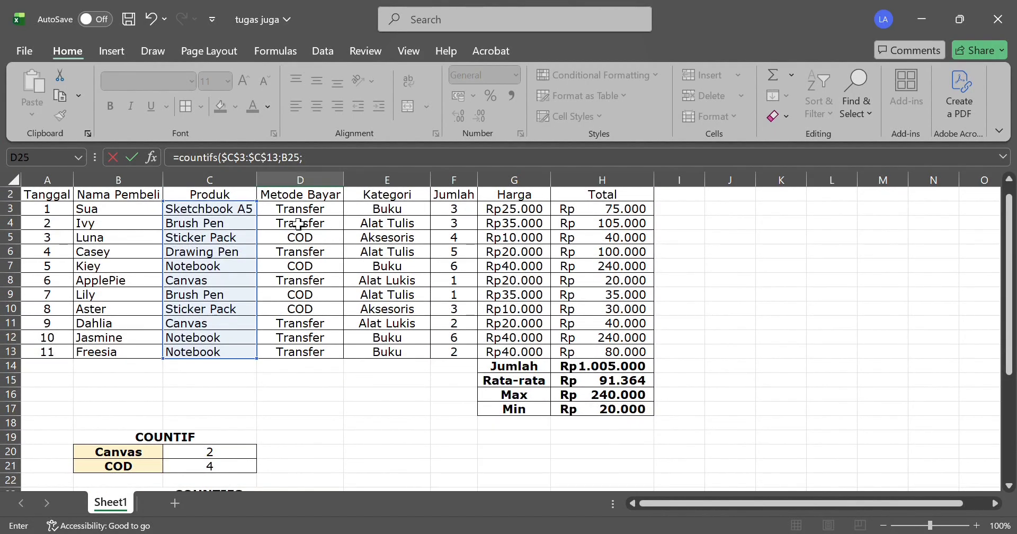
left_click_drag(324, 212, 323, 356)
key("F4")
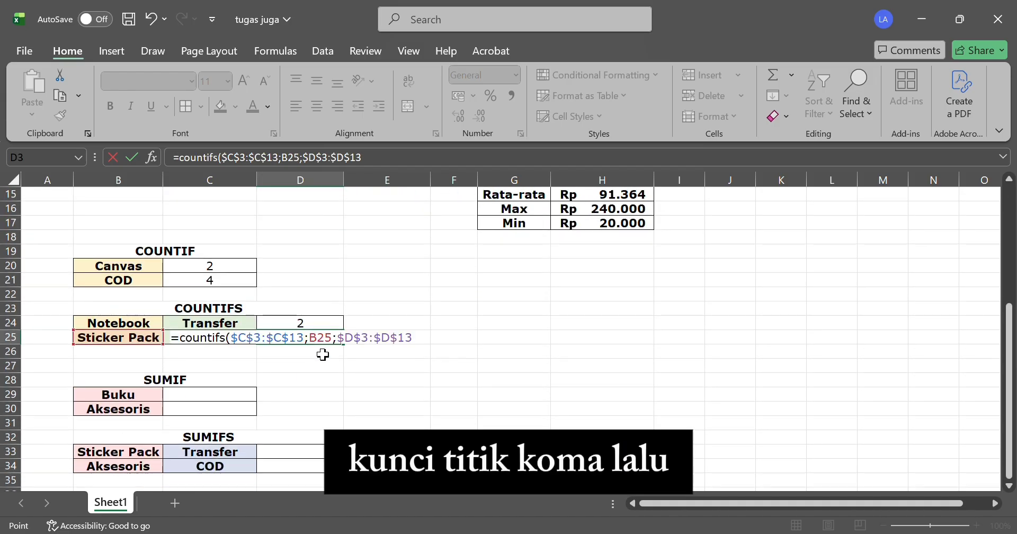
type(";")
- Complete the Sticker Pack COUNTIFS formula with the COD cell C25 as its second criterion and enter it
left_click(170, 355)
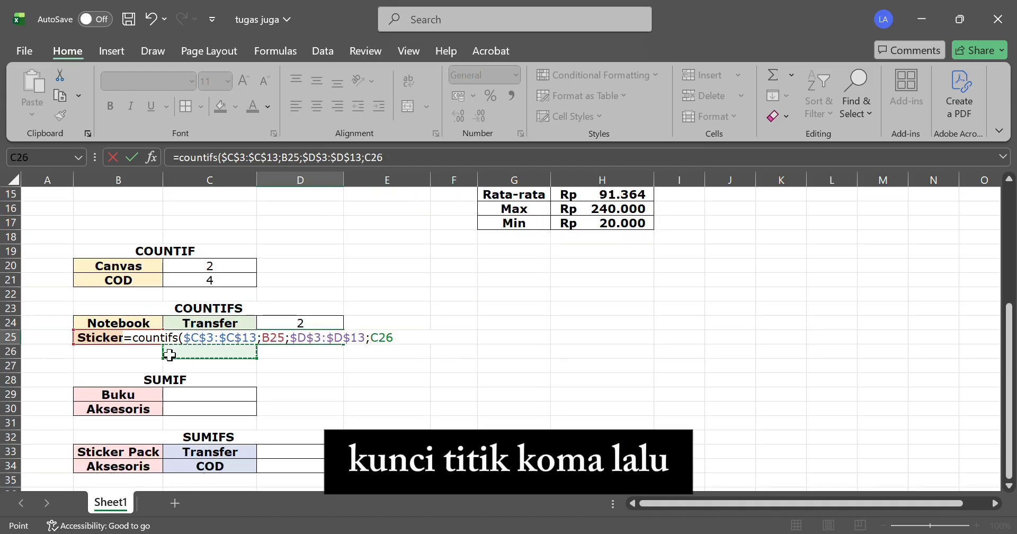
key("Right")
key("Up")
key("Left")
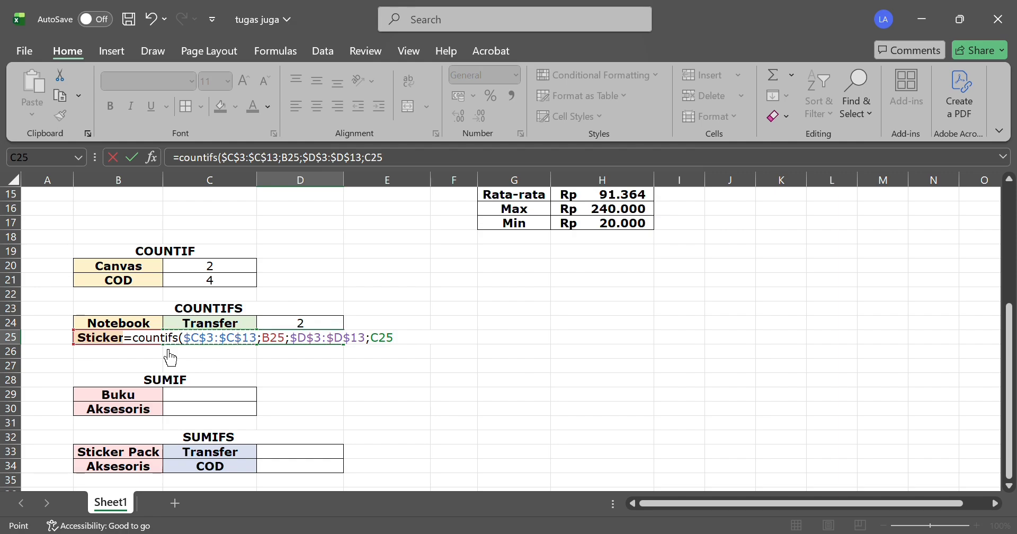
type(")")
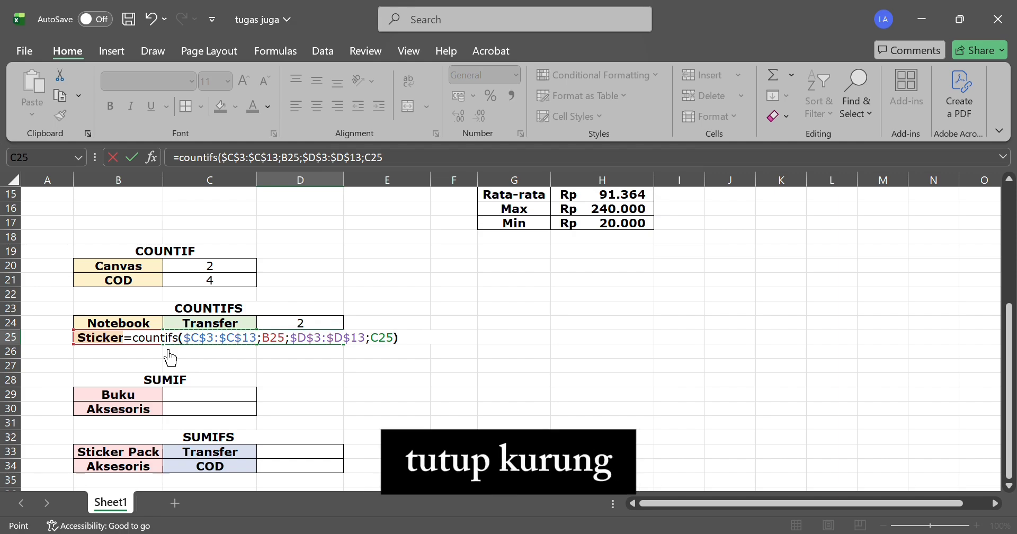
key("Return")
left_click(293, 339)
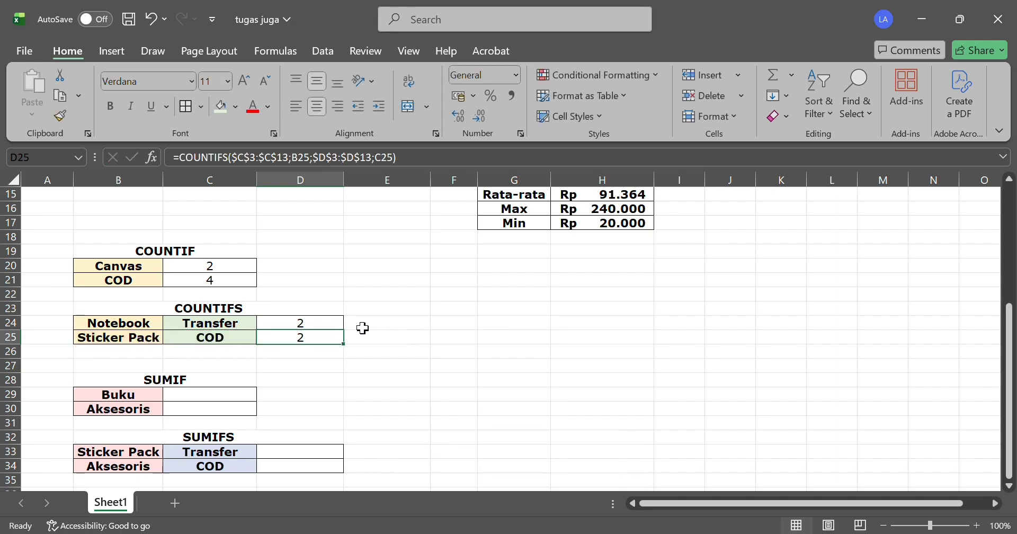
- Check the Sticker Pack rows paid by COD in the sales data against the COUNTIFS result
scroll(473, 311, "up", 2)
scroll(474, 313, "up", 3)
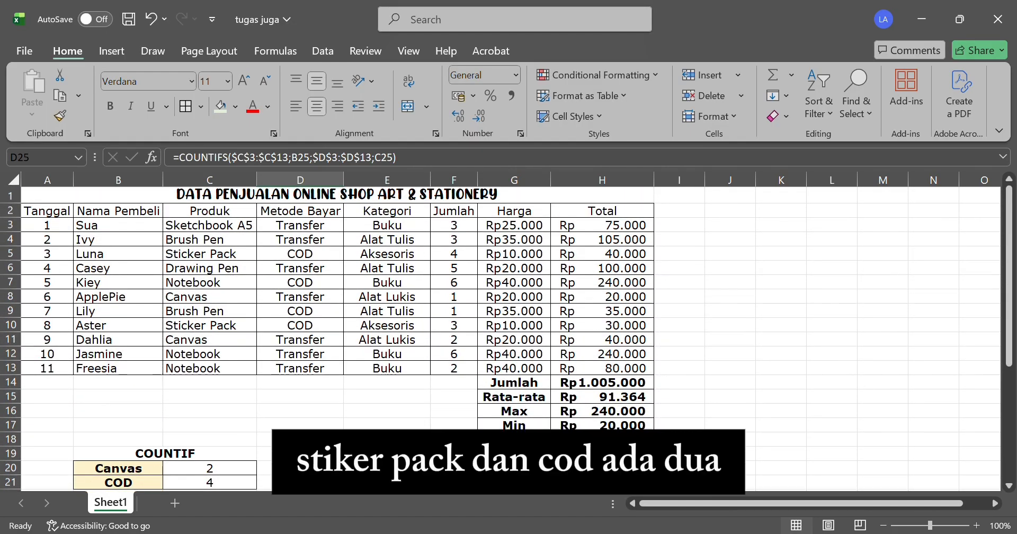
scroll(336, 354, "down", 4)
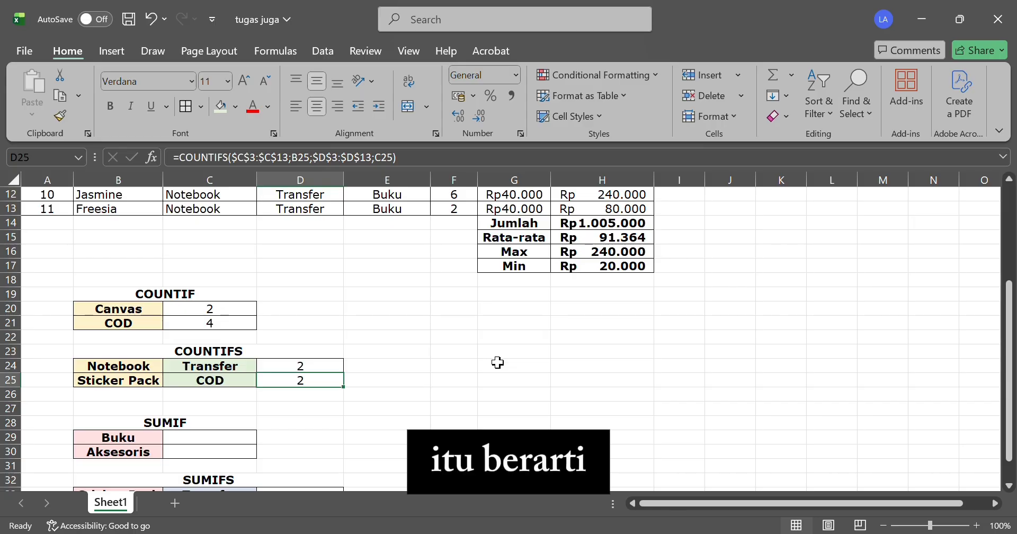
- Inspect the Sketchbook A5 entry in C3 and the Canvas label in B20 for stray spaces, comparing criteria labels with the source data
scroll(498, 362, "up", 4)
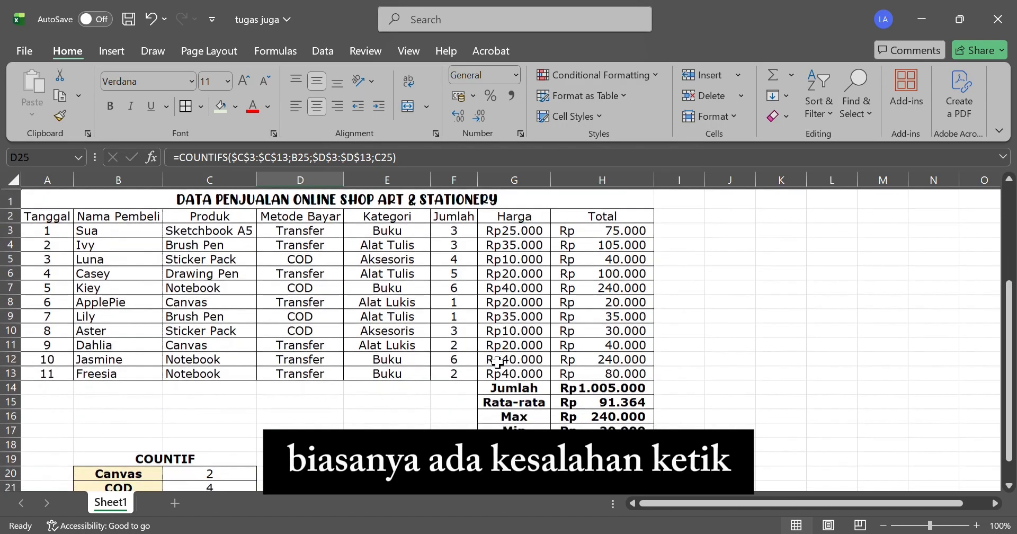
double_click(244, 234)
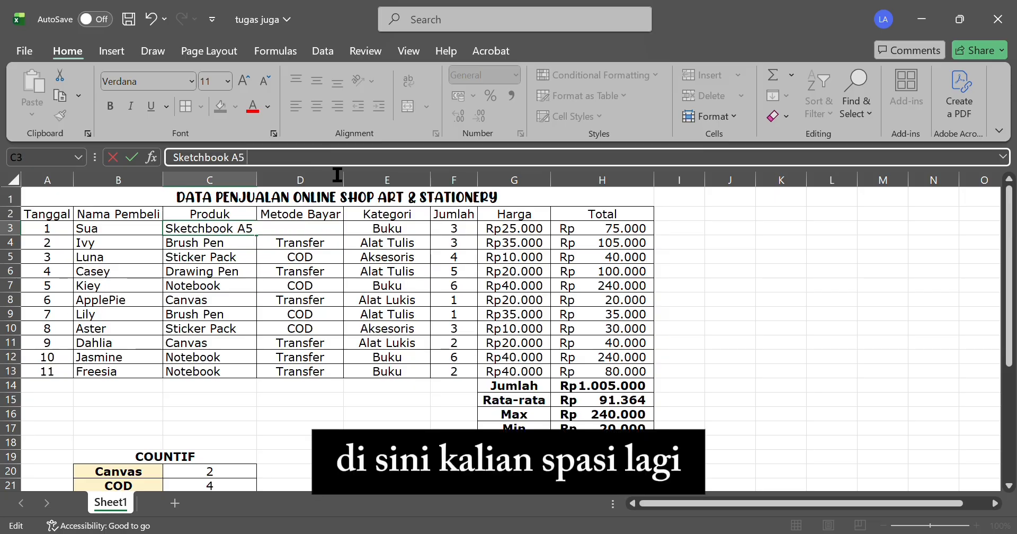
key("Return")
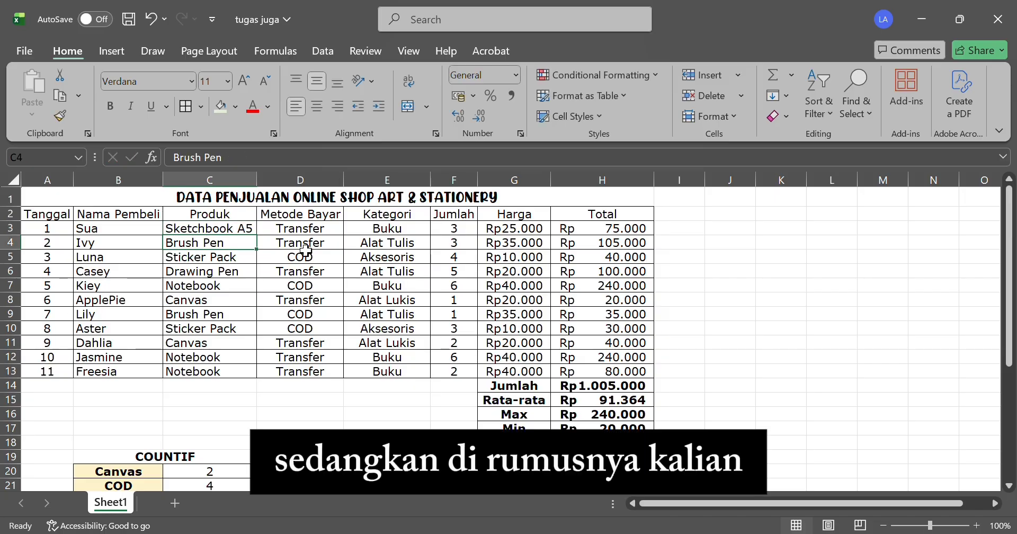
scroll(297, 405, "down", 2)
double_click(125, 402)
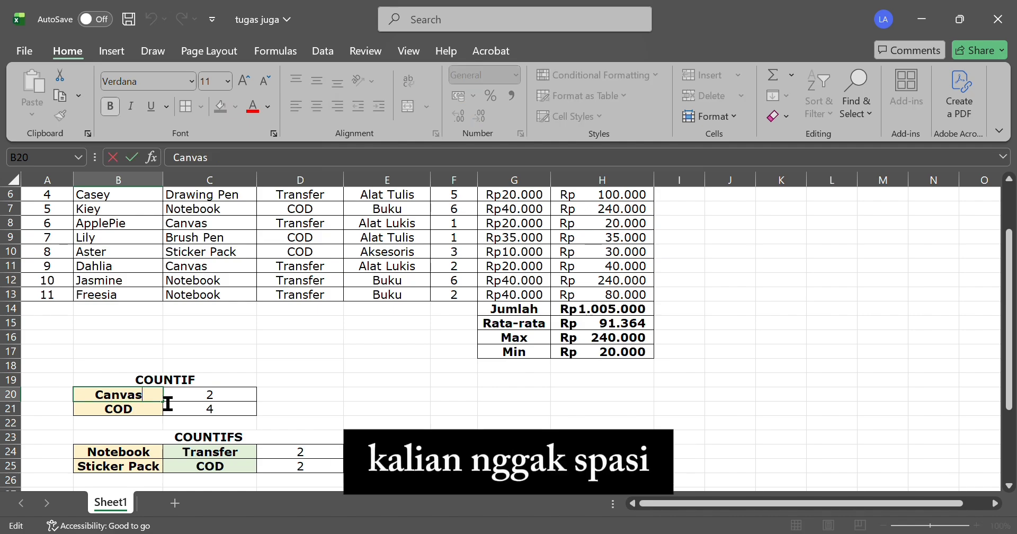
key("Return")
left_click(209, 398)
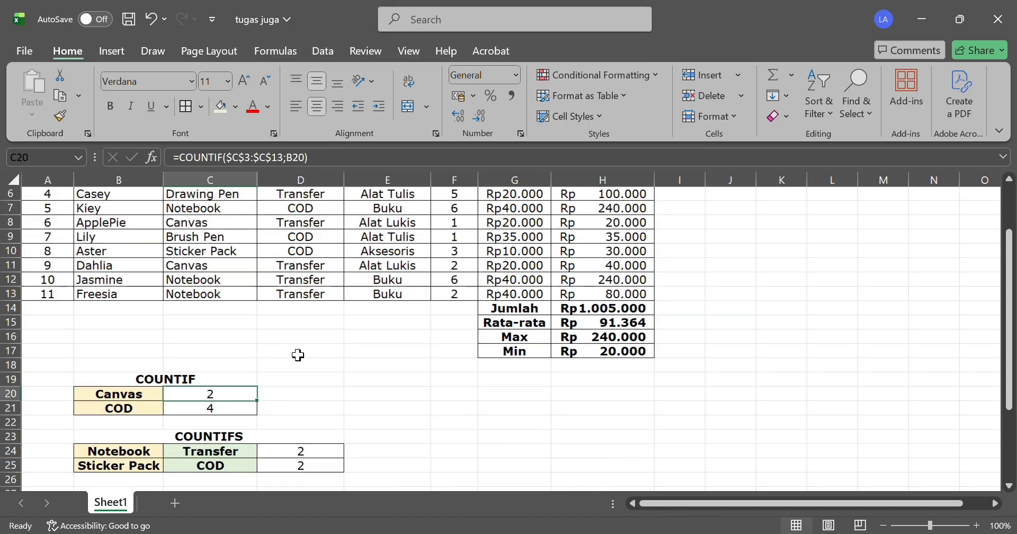
scroll(297, 354, "down", 2)
scroll(297, 354, "up", 3)
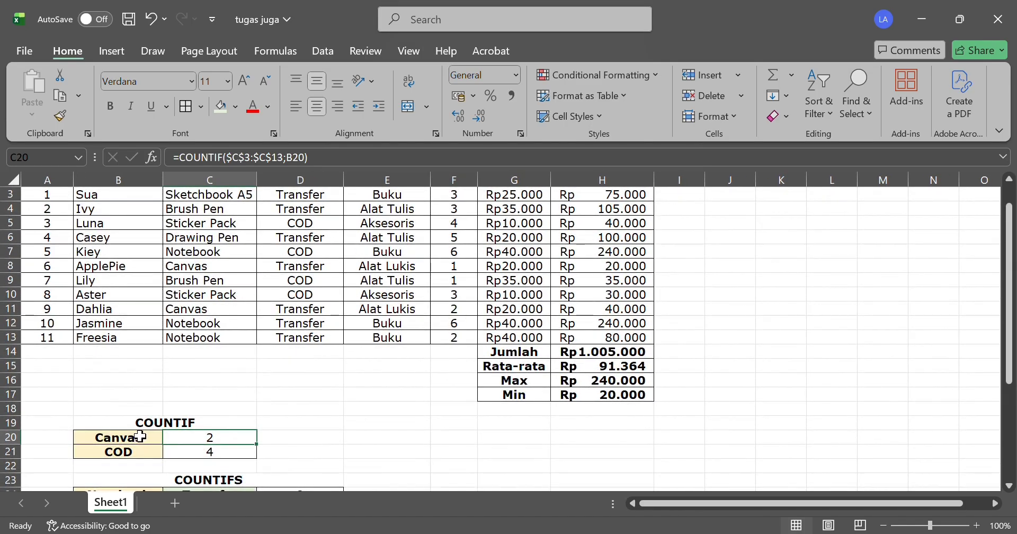
scroll(140, 436, "down", 5)
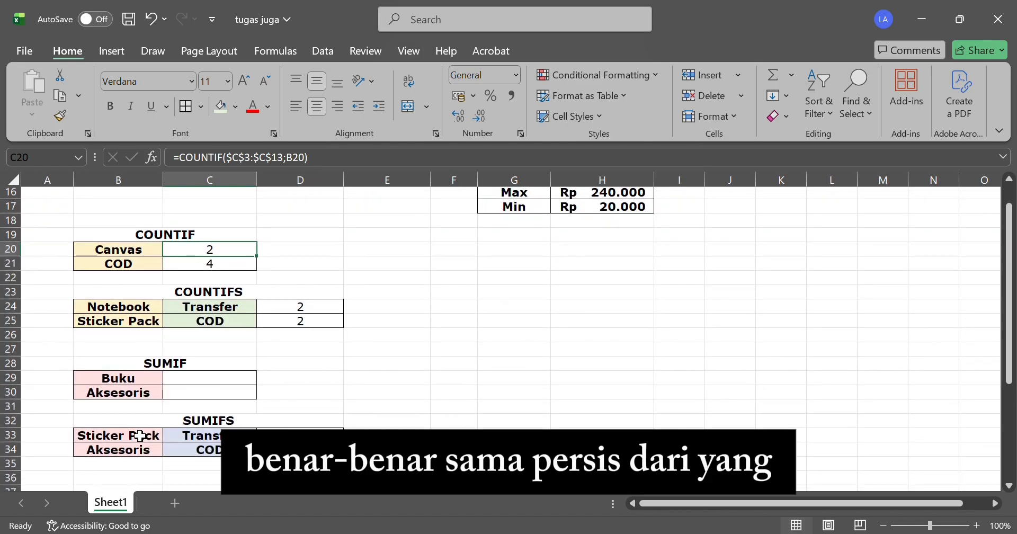
scroll(139, 436, "up", 5)
scroll(270, 297, "down", 8)
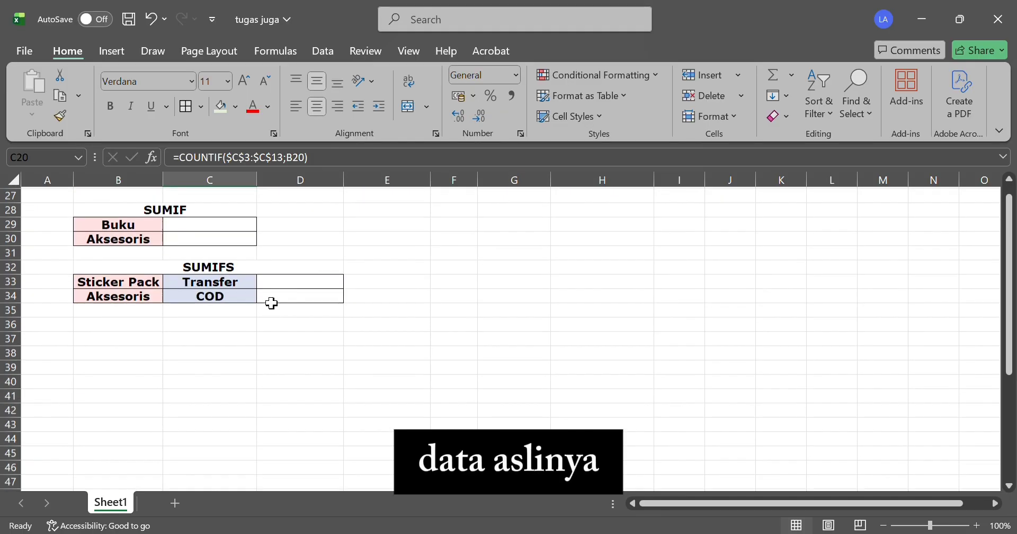
- Examine the SUMIF table's Buku row and the Jumlah values F3:F13 in the sales data
scroll(272, 303, "up", 2)
left_click(160, 279)
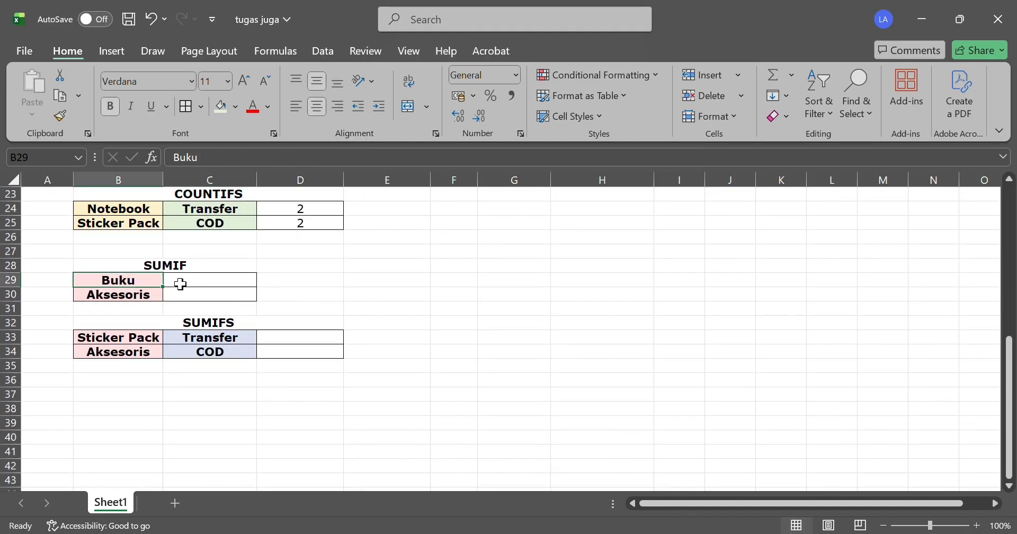
left_click(182, 284)
scroll(336, 321, "up", 1)
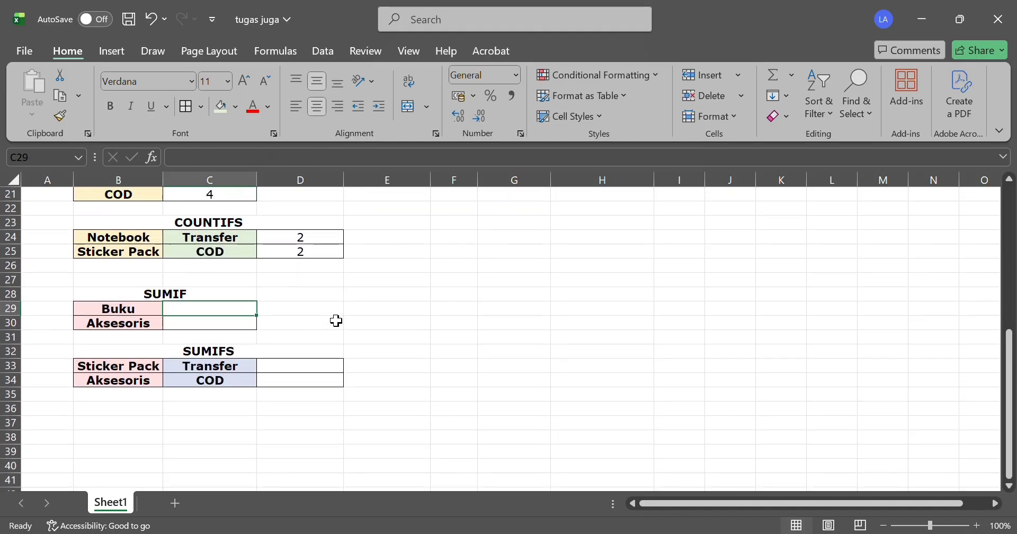
scroll(336, 321, "up", 4)
scroll(335, 321, "down", 1)
scroll(336, 321, "down", 3)
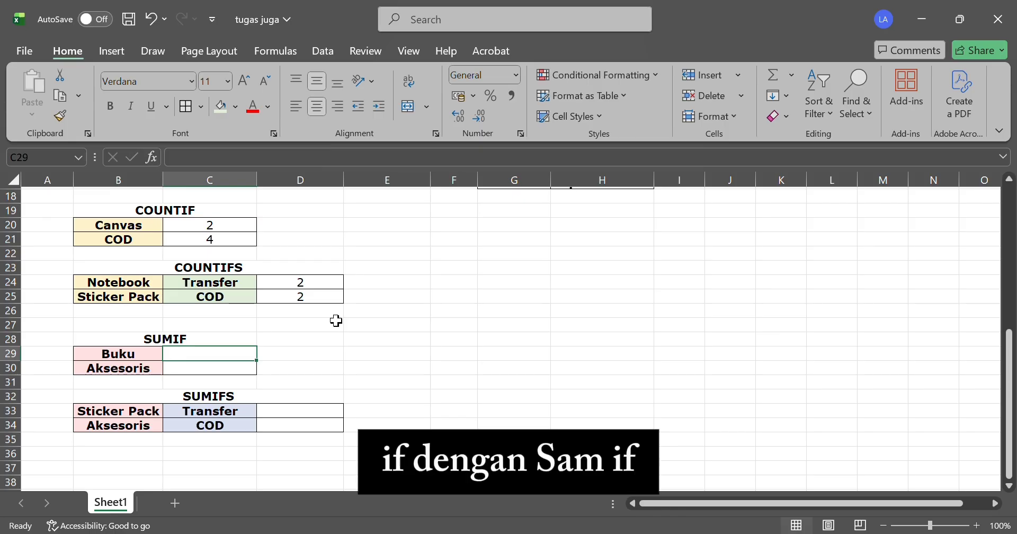
scroll(336, 320, "up", 1)
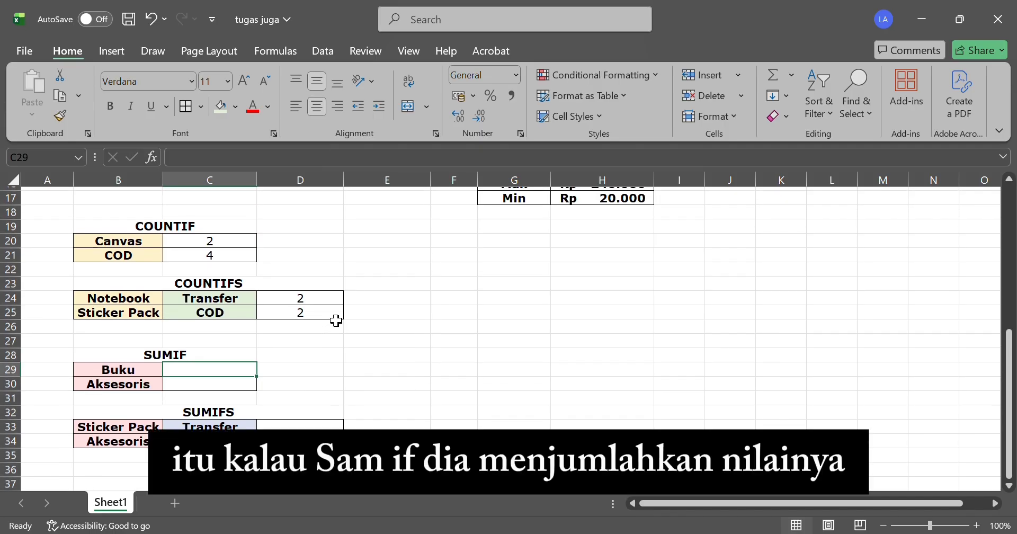
scroll(336, 321, "up", 5)
left_click(454, 228)
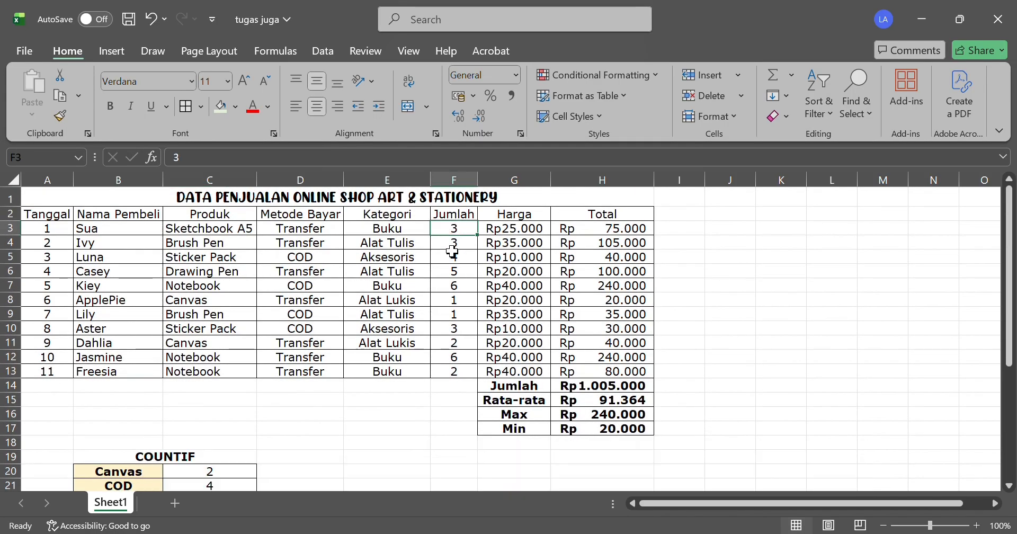
left_click_drag(453, 252, 454, 373)
scroll(379, 450, "down", 4)
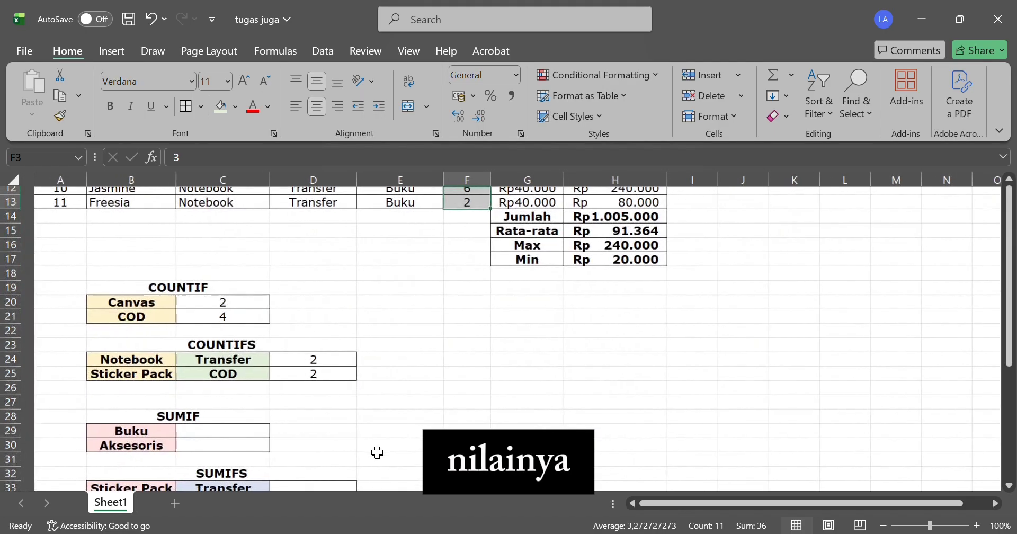
scroll(378, 452, "down", 2)
- Begin a SUMIF formula in C29 for Buku with the Produk column as its range, absolute $C$3:$C$13
left_click(220, 365)
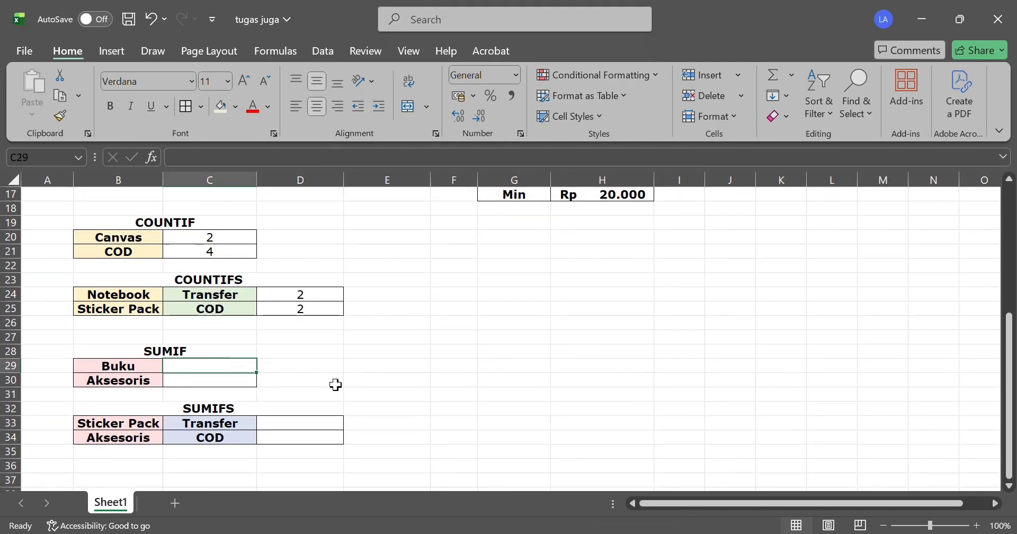
type("=s")
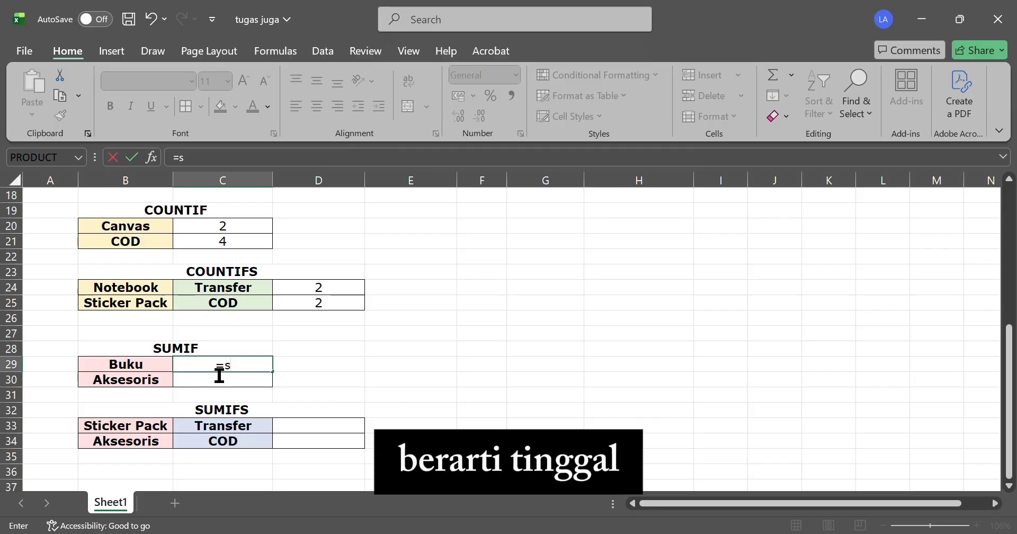
type("mif(")
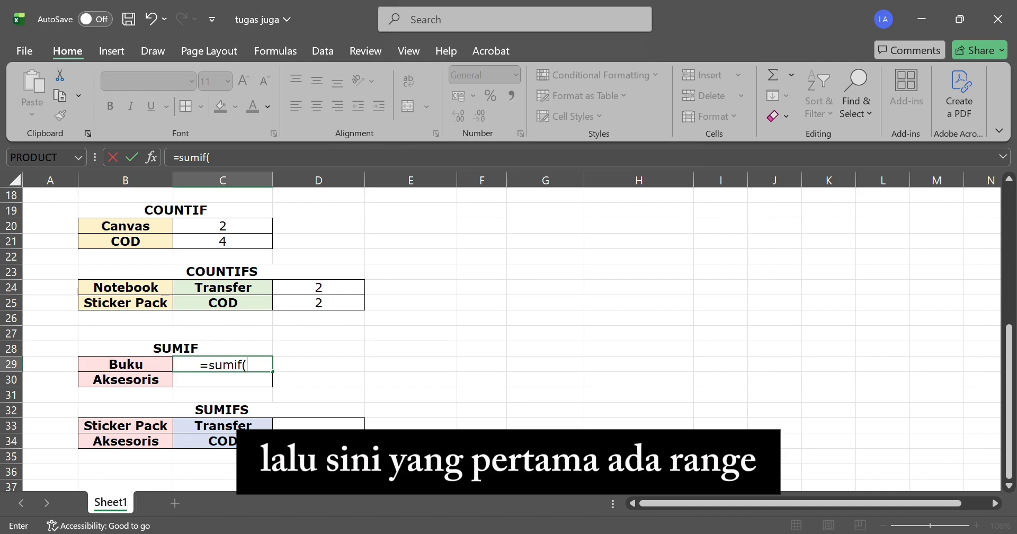
scroll(461, 436, "up", 6)
scroll(493, 437, "down", 7)
scroll(527, 436, "up", 2)
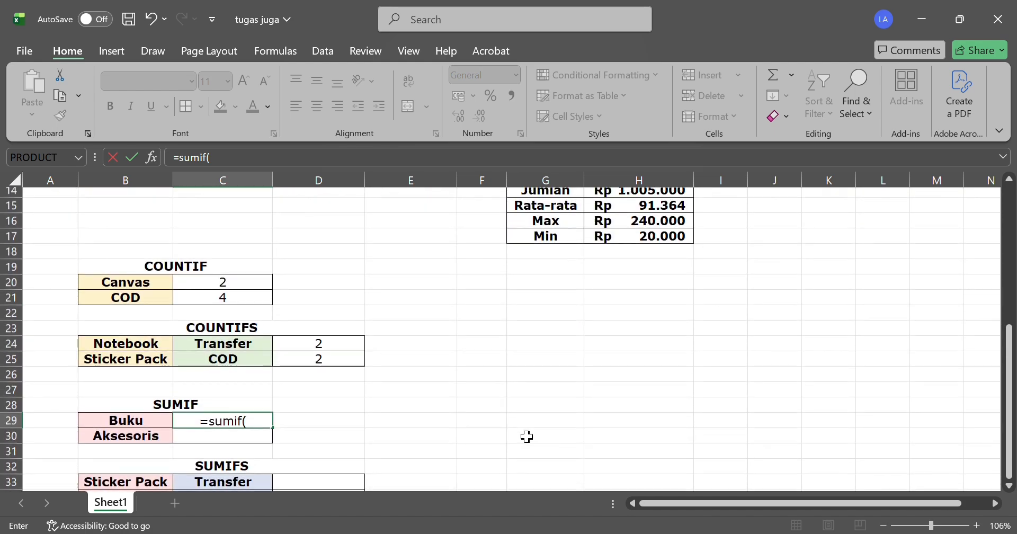
scroll(528, 436, "up", 1)
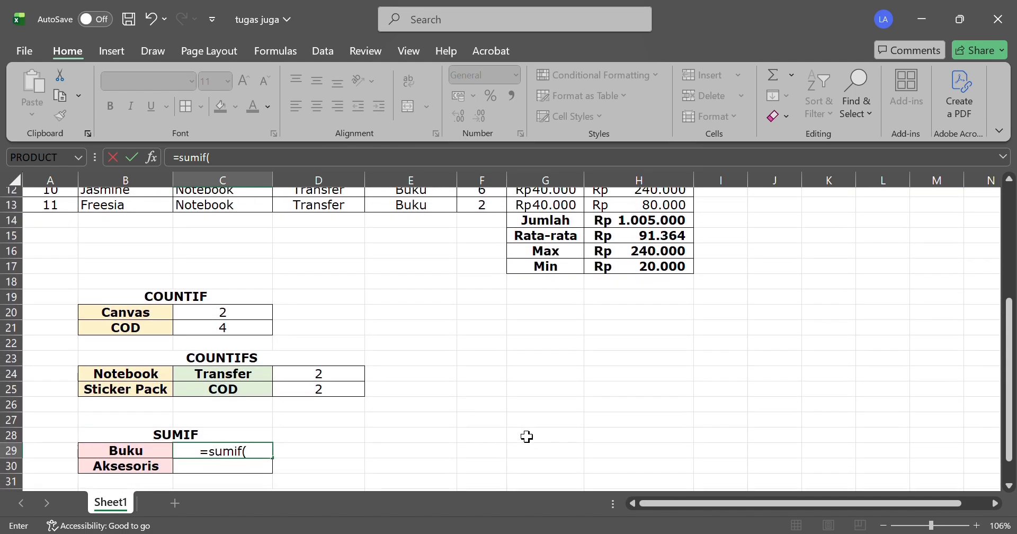
scroll(527, 436, "down", 1)
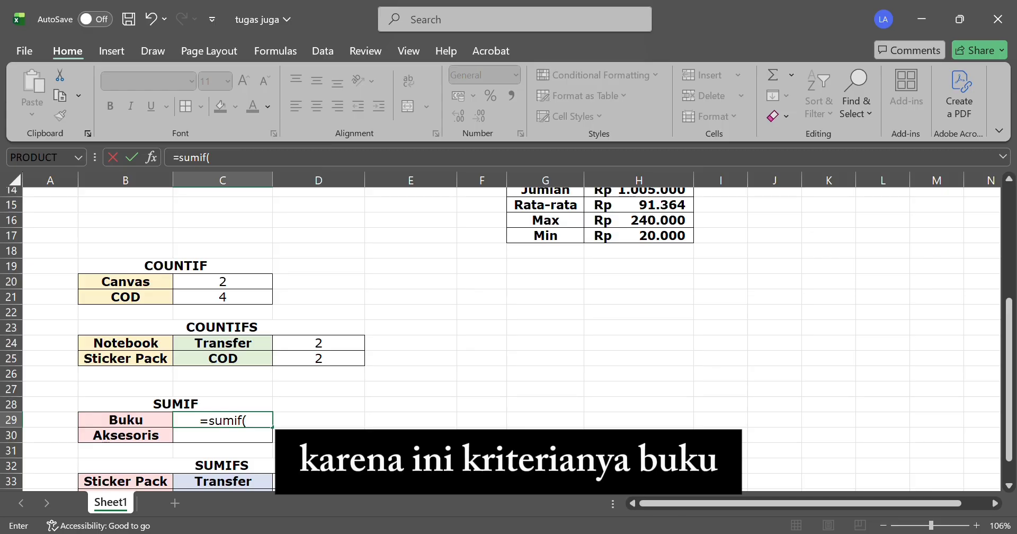
scroll(527, 437, "up", 5)
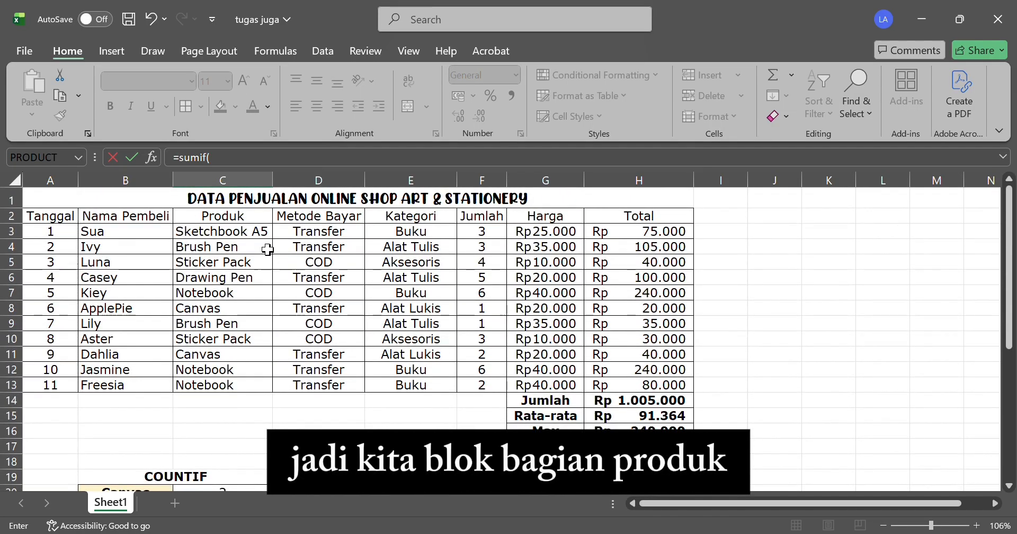
left_click_drag(252, 238, 261, 389)
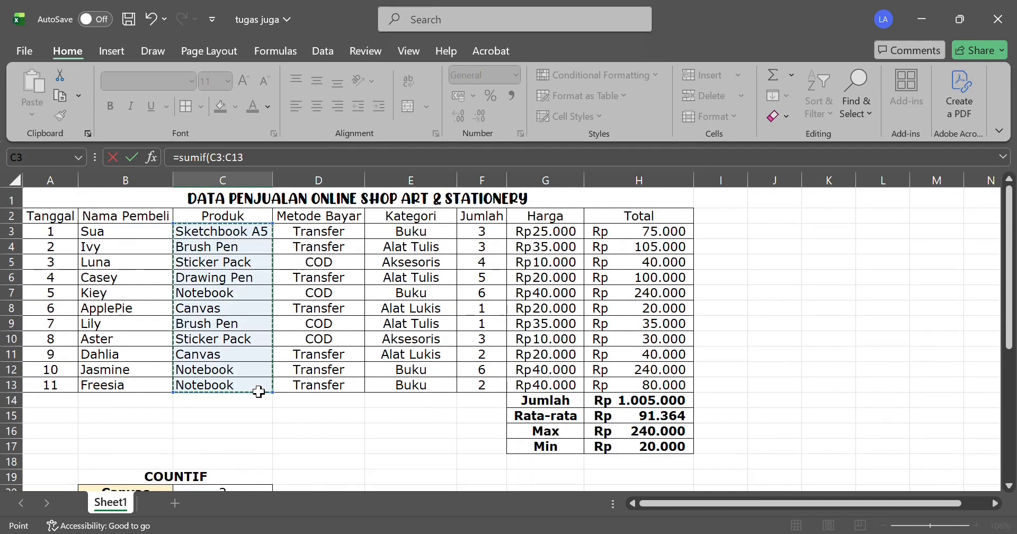
key("F4")
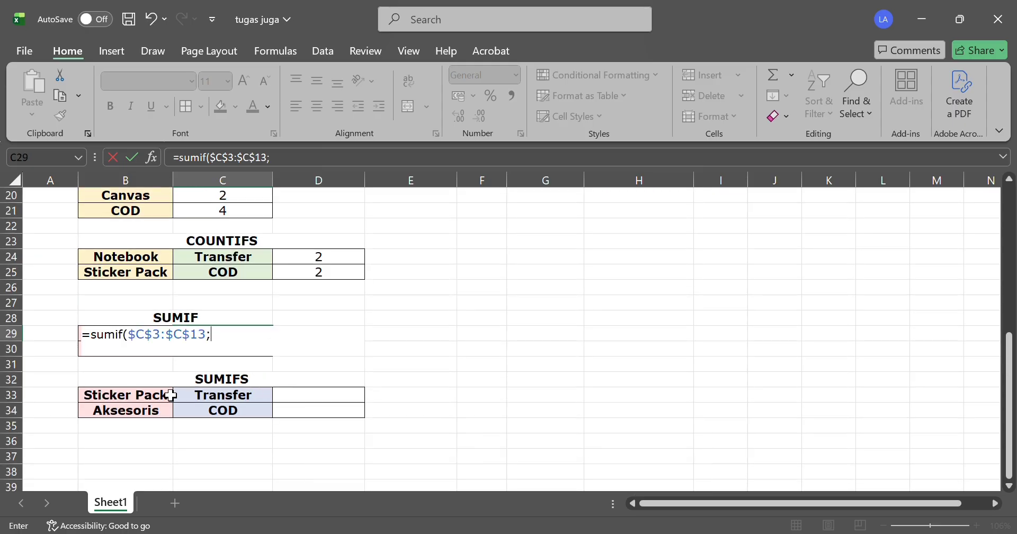
- Complete the Buku SUMIF with B29 as the criterion and absolute $F$3:$F$13 as the sum range, and enter it
left_click(50, 335)
key("Right")
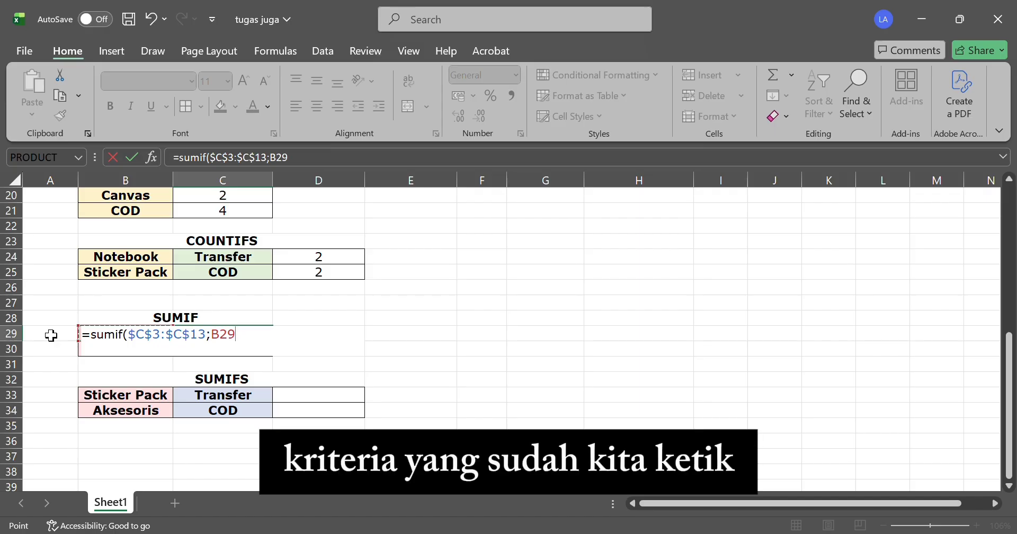
type(";")
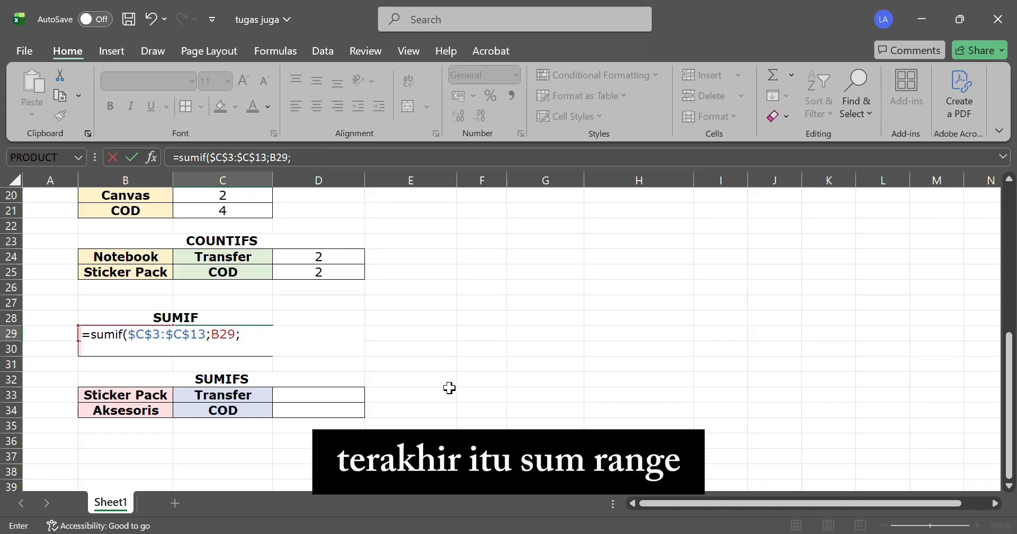
scroll(449, 388, "up", 6)
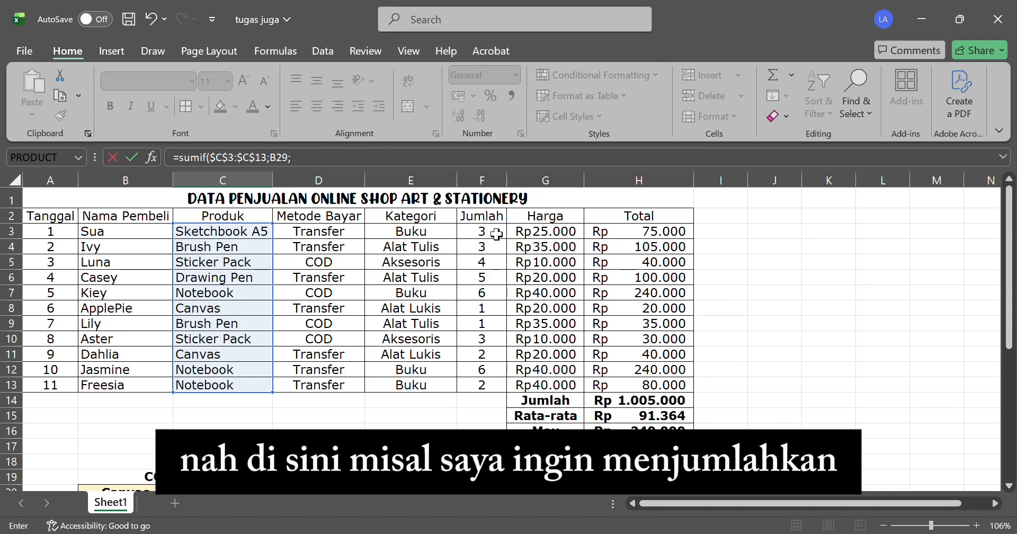
left_click_drag(497, 234, 489, 403)
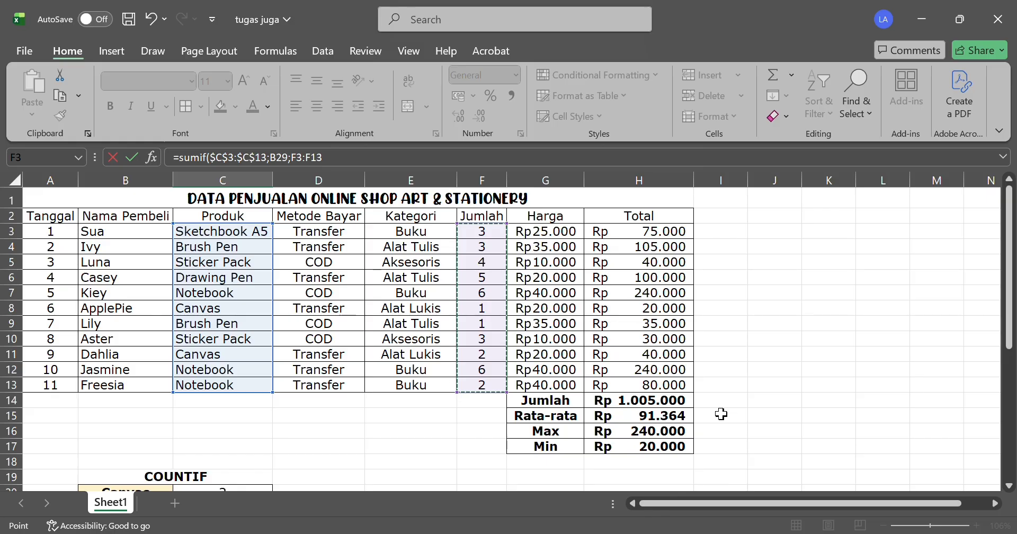
key("F4")
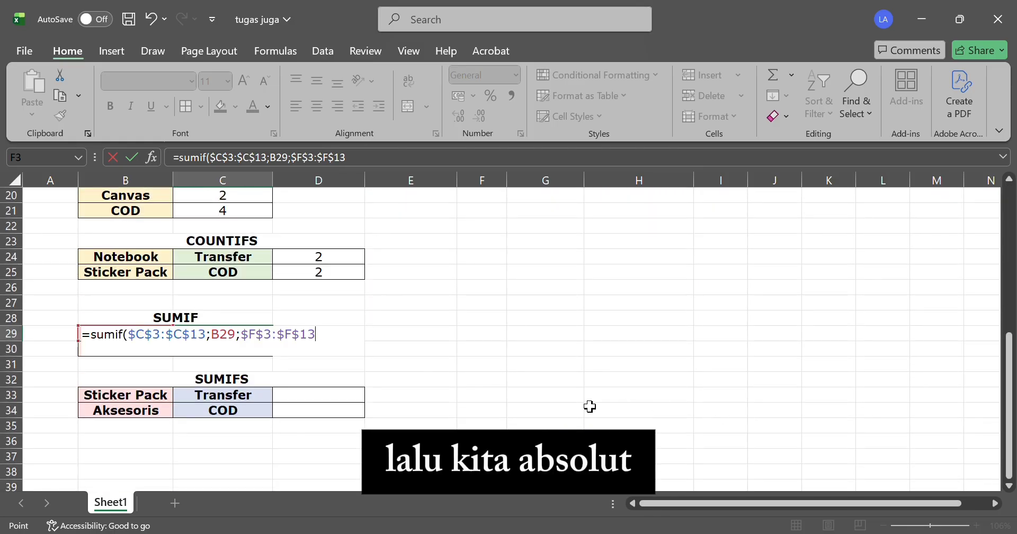
key("Return")
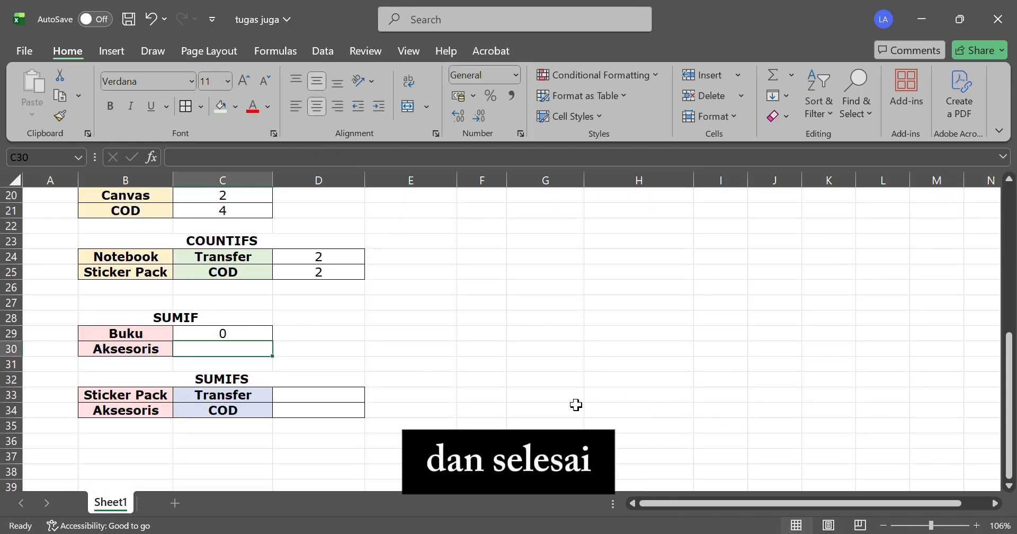
- Compare the Buku SUMIF formula in C29 with the sales data and clear the cell
left_click(228, 338)
scroll(514, 354, "up", 6)
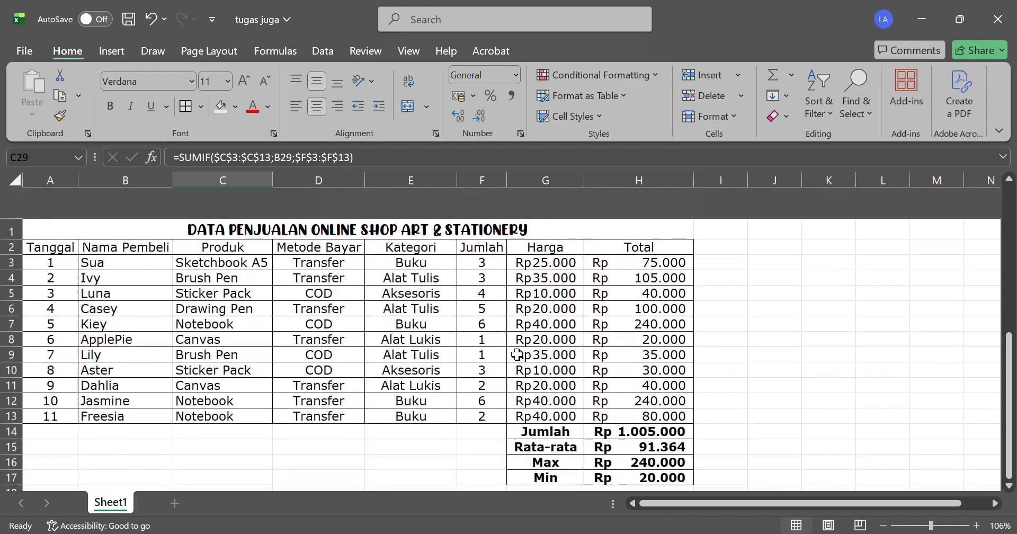
scroll(518, 355, "down", 6)
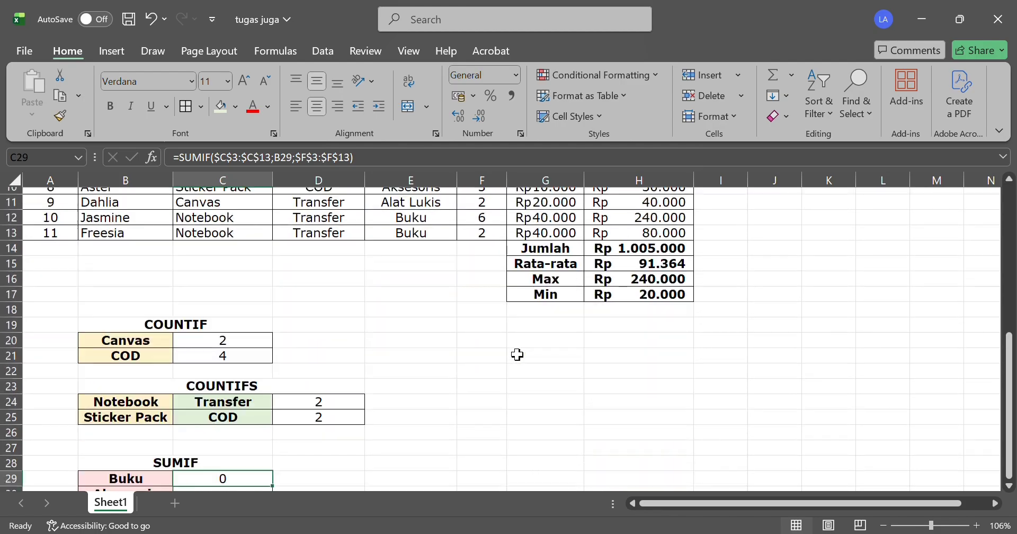
key("Delete")
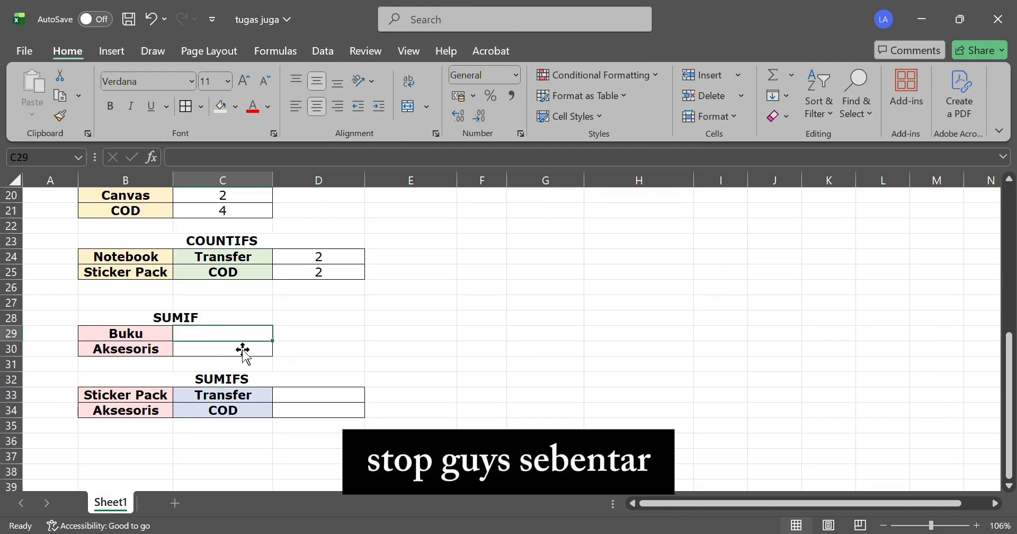
- Begin a SUMIF formula in C29 with the Kategori column as its range, absolute $E$3:$E$13
type("=")
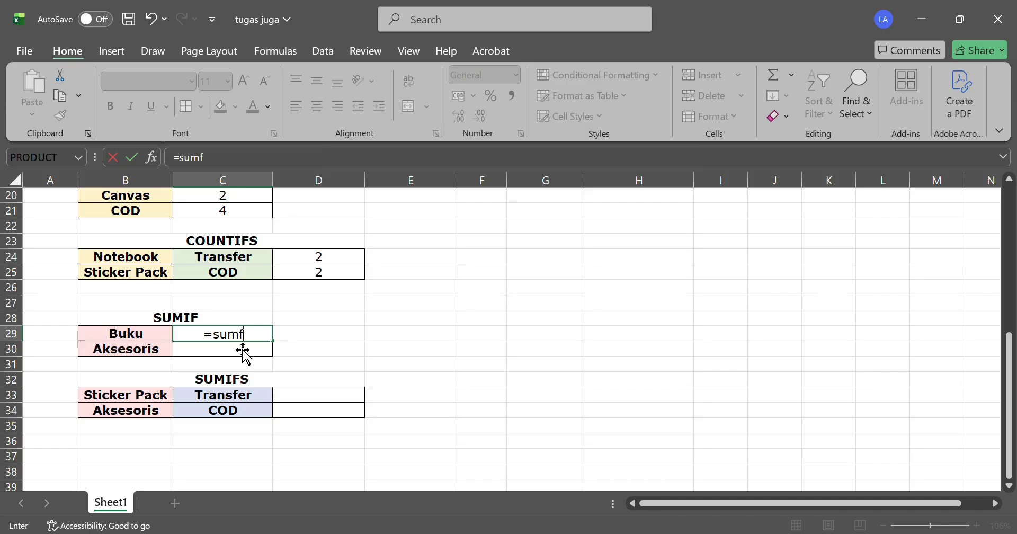
type("sumif(")
scroll(546, 274, "up", 6)
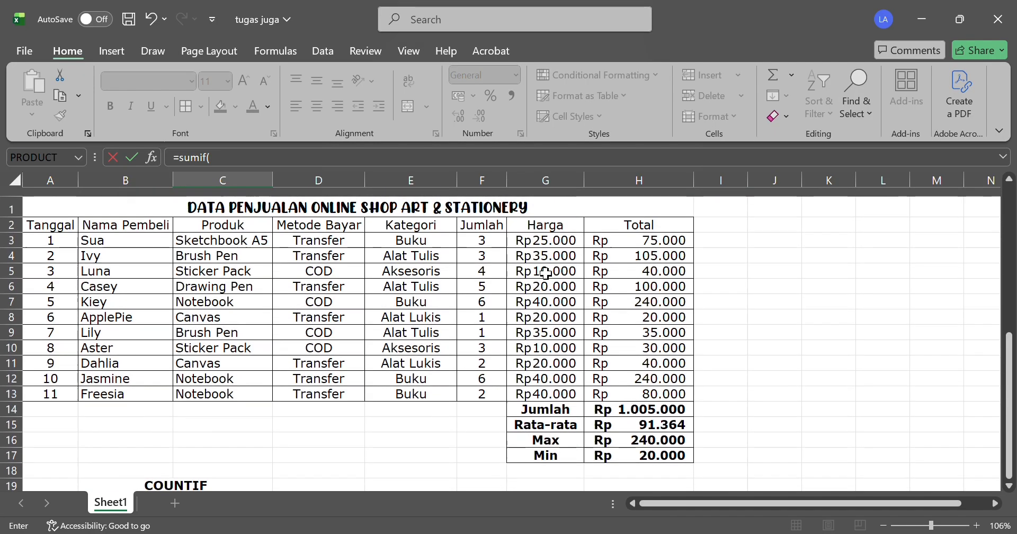
left_click_drag(222, 231, 225, 393)
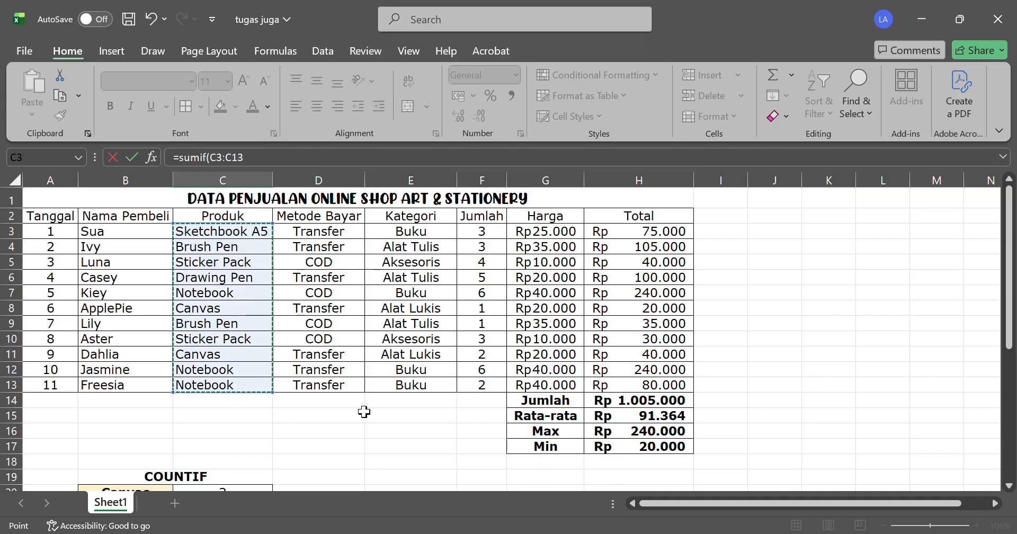
scroll(399, 395, "down", 6)
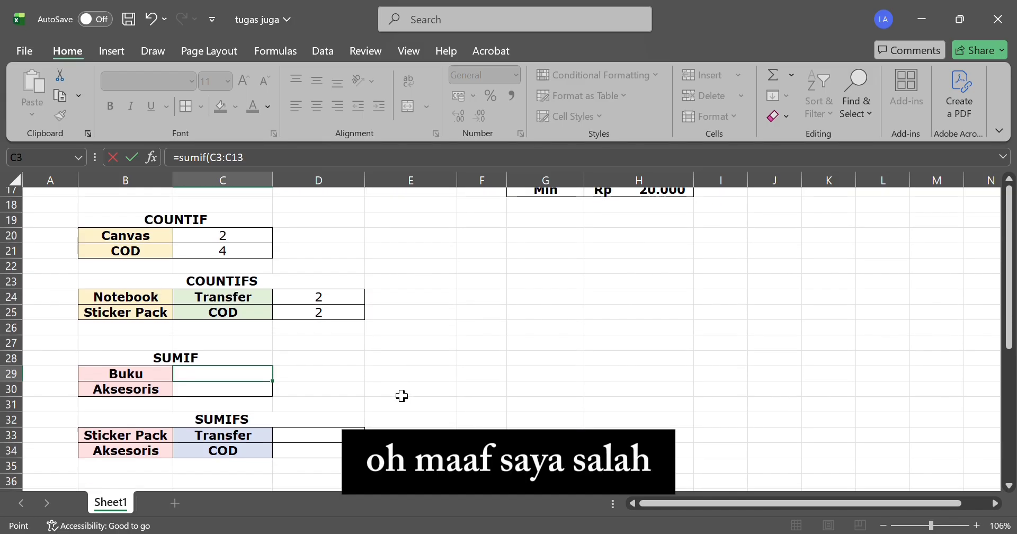
scroll(399, 395, "up", 6)
left_click_drag(437, 237, 426, 390)
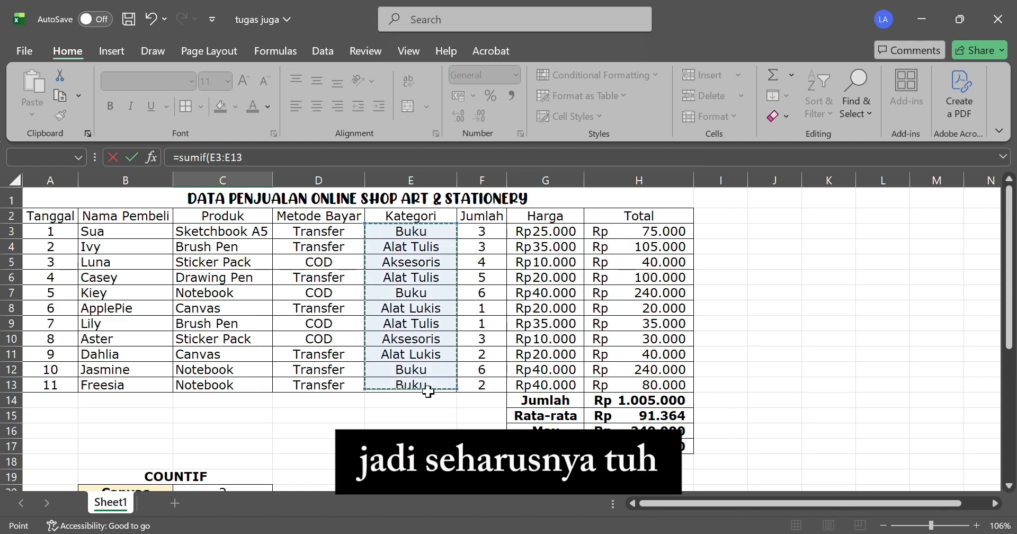
key("F4")
scroll(428, 397, "down", 2)
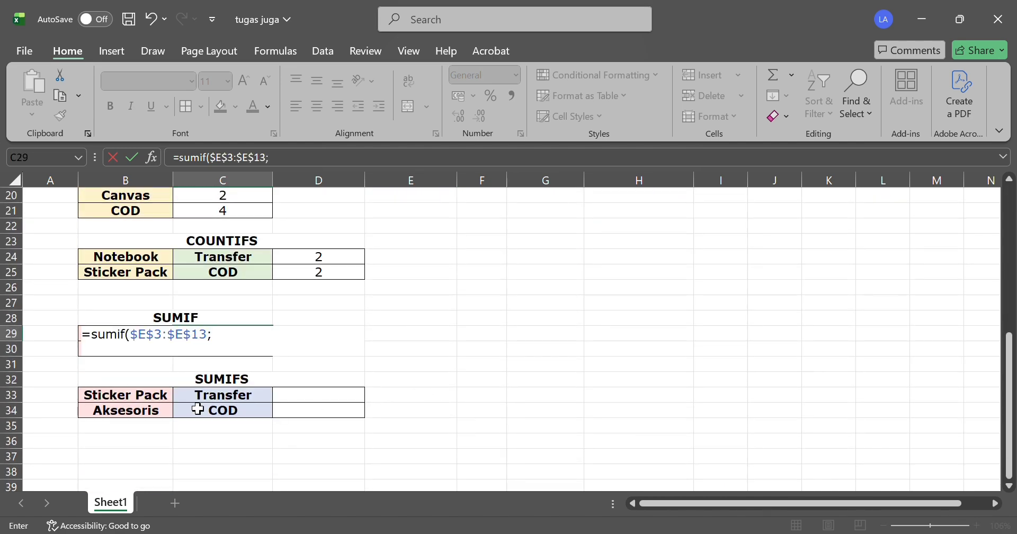
- Finish the Kategori-based SUMIF in C29 with criterion B29 and the Jumlah values as absolute sum range $F$3:$F$13, and enter it
left_click(62, 339)
key("Right")
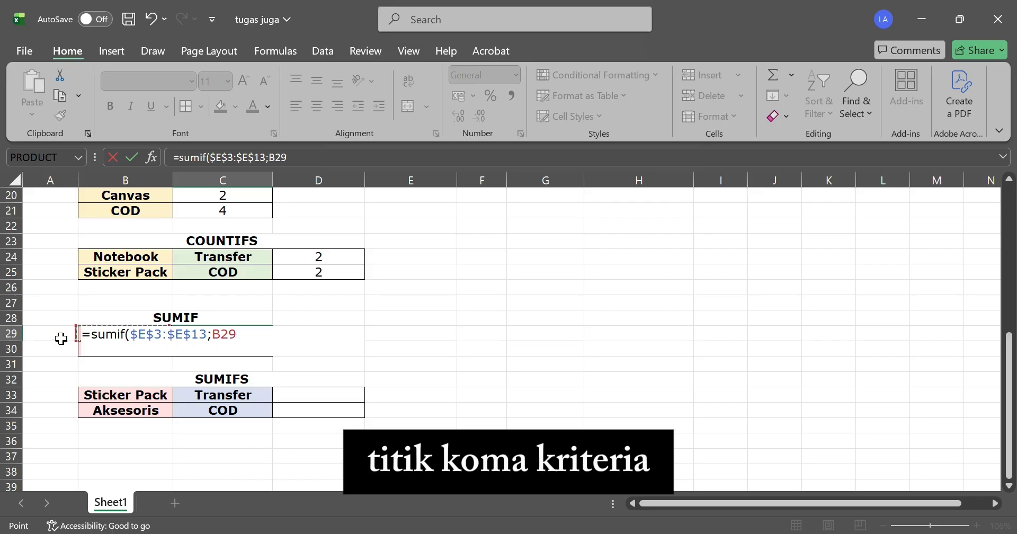
type(";")
scroll(552, 275, "up", 6)
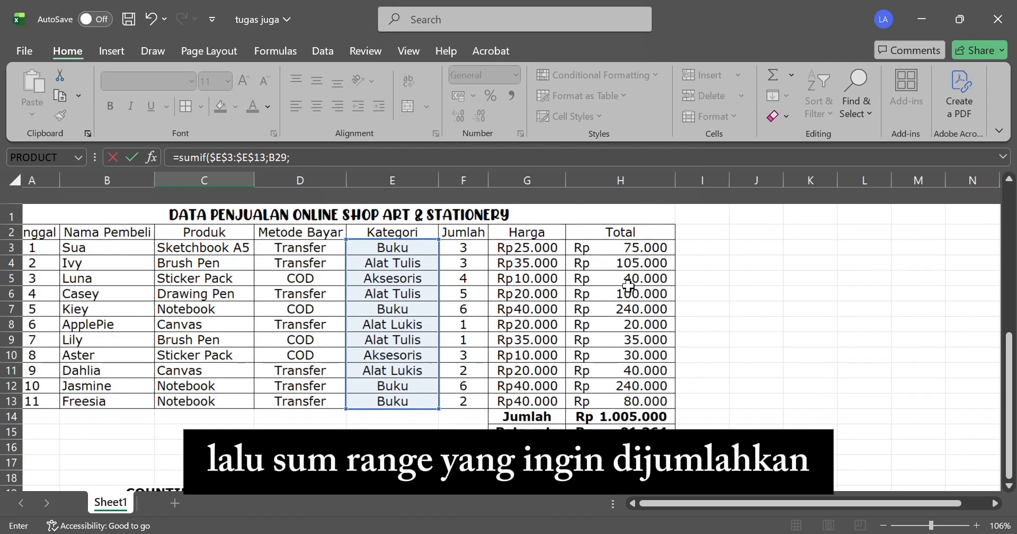
scroll(486, 247, "left", 1)
left_click_drag(483, 231, 501, 393)
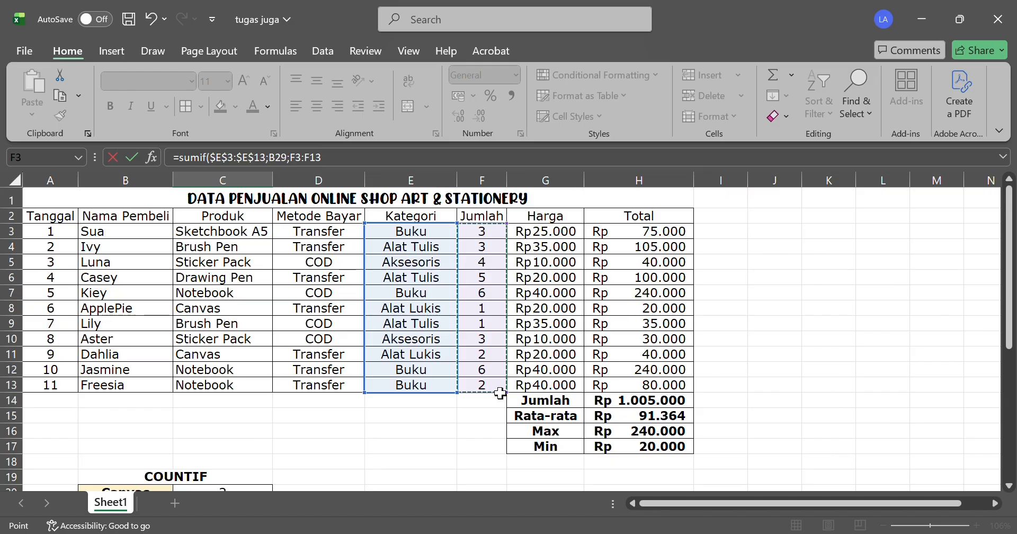
key("F4")
scroll(500, 394, "down", 6)
type(")")
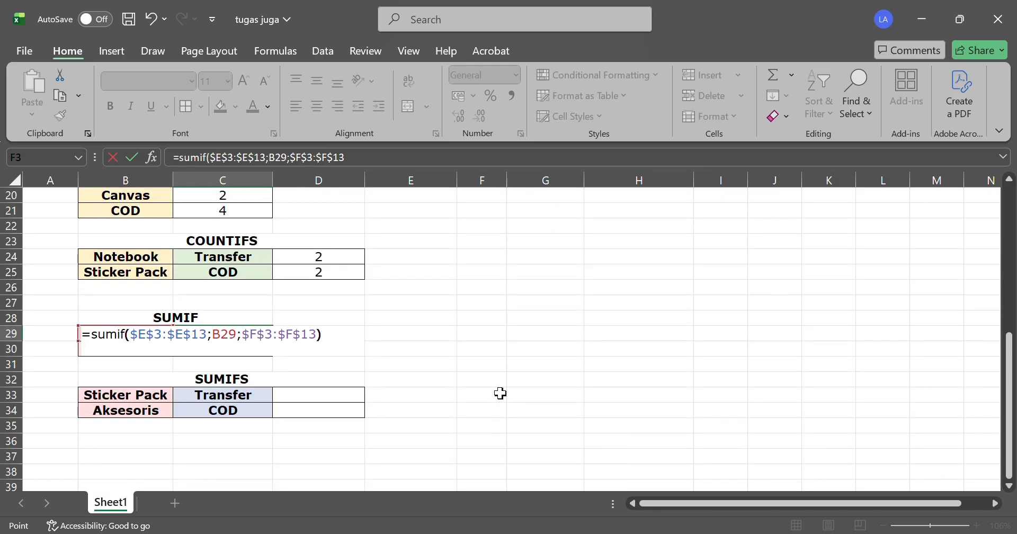
key("Return")
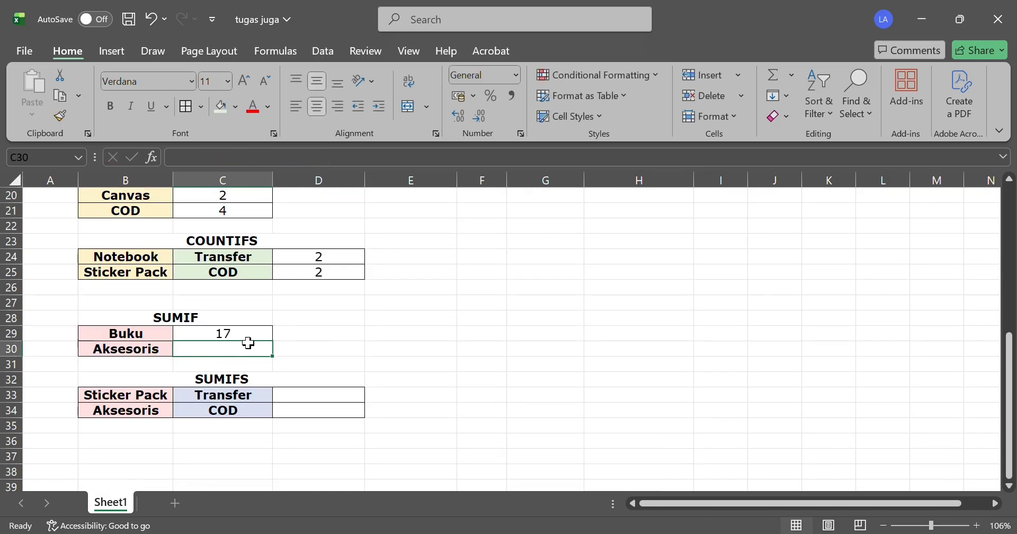
type("=")
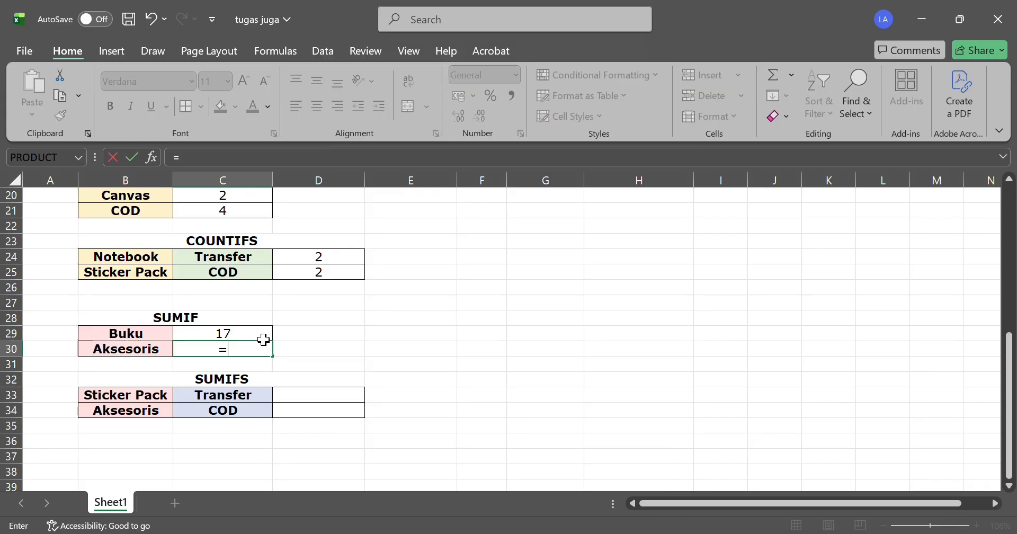
key("BackSpace")
key("Return")
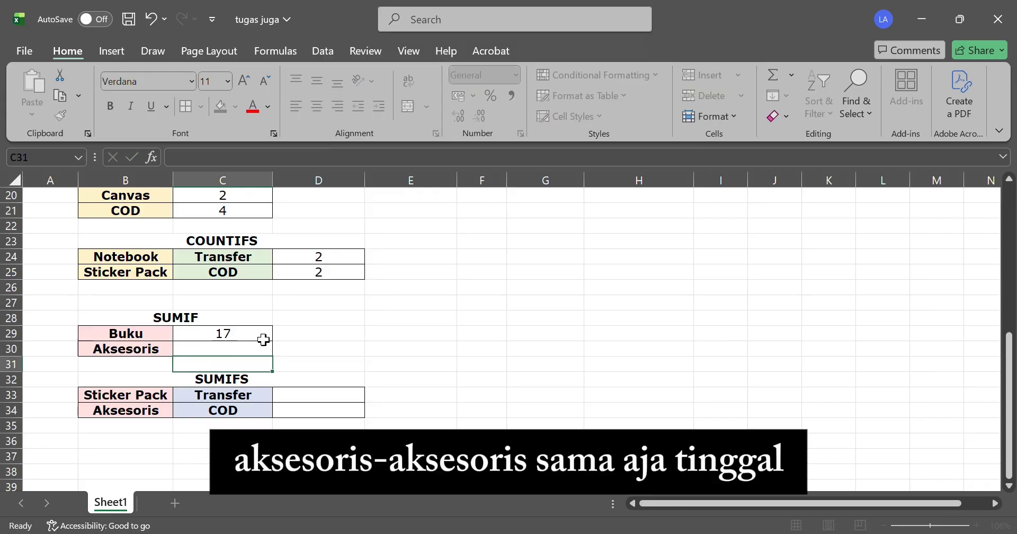
- Begin a SUMIF formula in C30 for Aksesoris with the Kategori values as its absolute range, $E$3:$E$13
left_click(261, 345)
type("=")
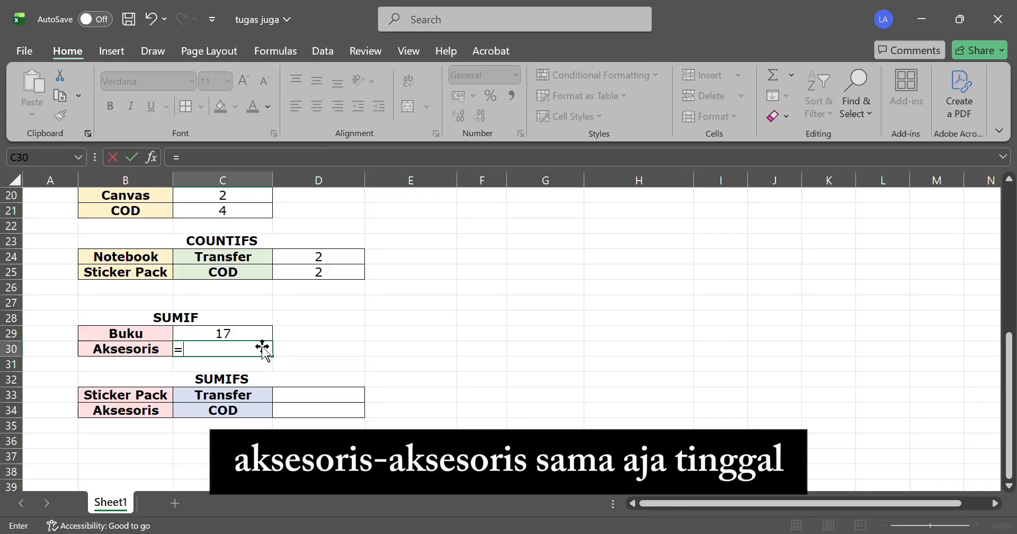
type("sumif")
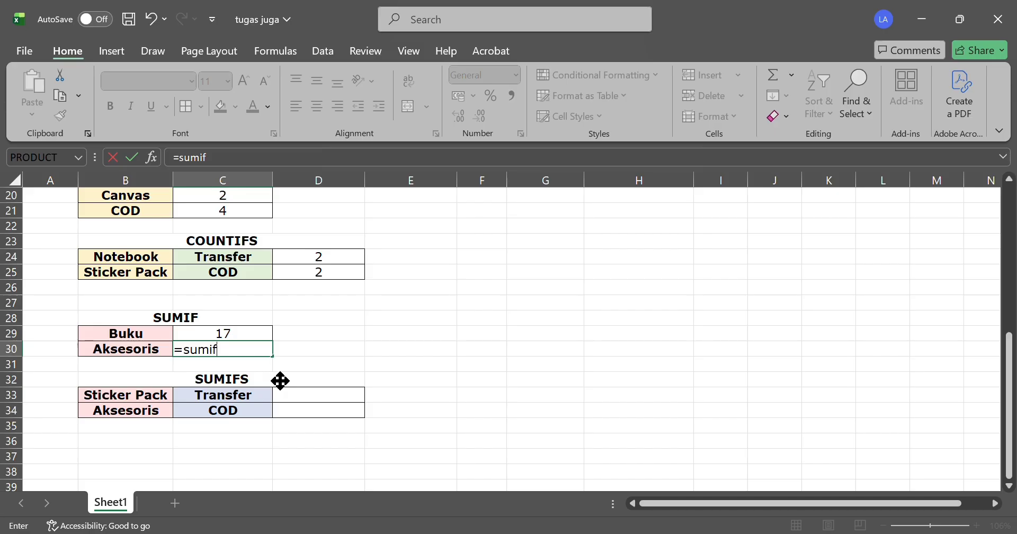
type("(")
scroll(435, 275, "up", 7)
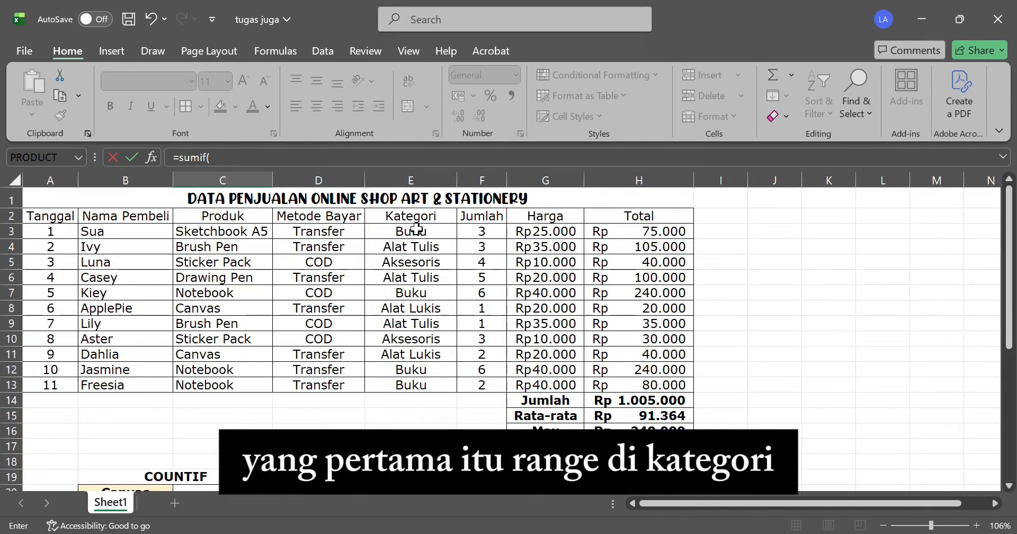
left_click_drag(420, 232, 416, 386)
scroll(415, 385, "down", 5)
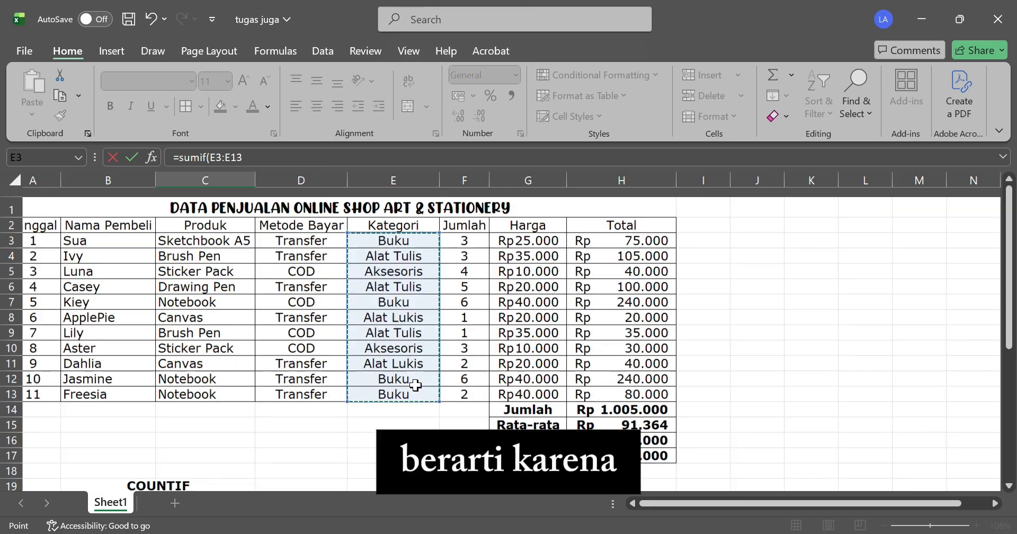
scroll(416, 385, "up", 6)
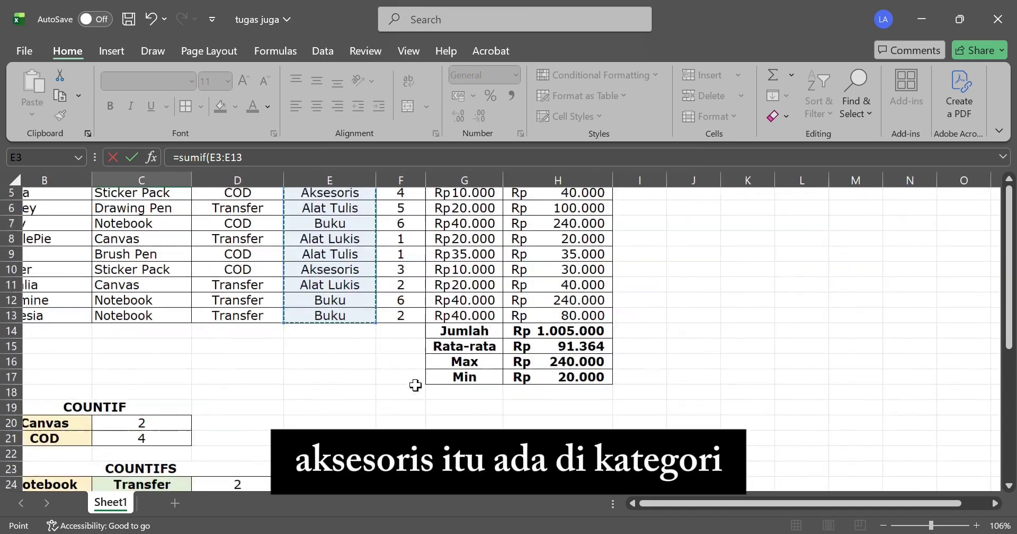
scroll(415, 385, "down", 4)
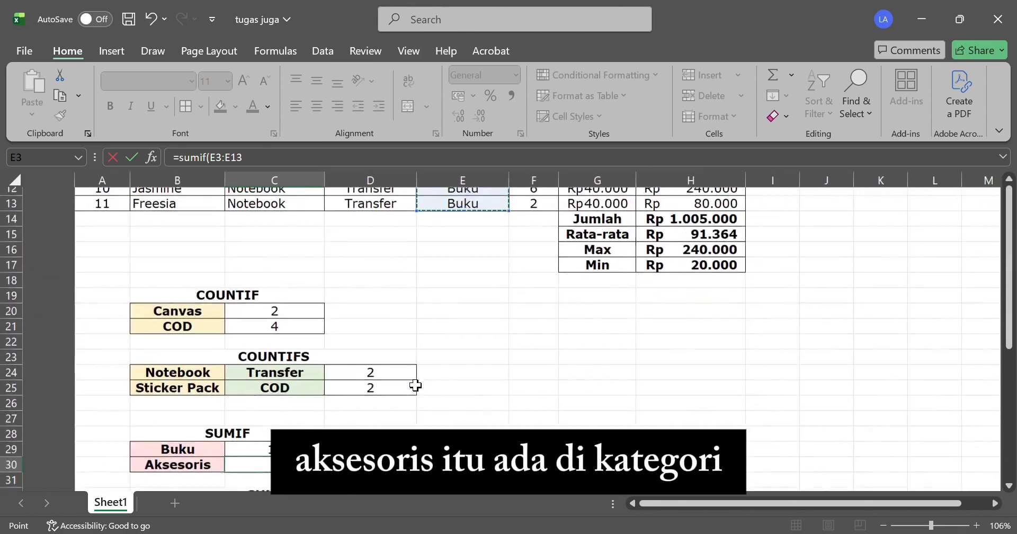
key("F4")
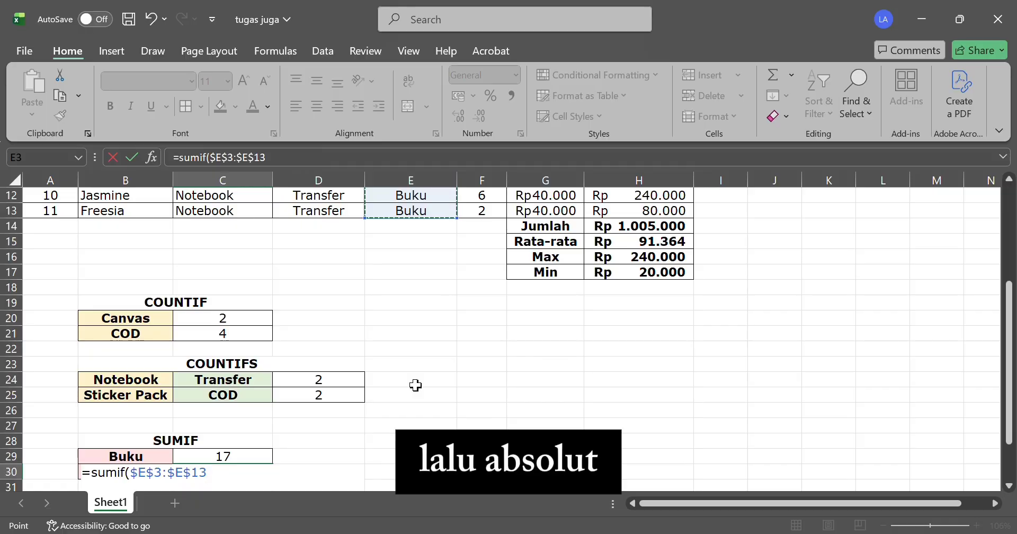
- Complete the Aksesoris SUMIF with criterion B30 and the Total values as absolute sum range $H$3:$H$13, and enter it
type(";")
scroll(526, 331, "up", 3)
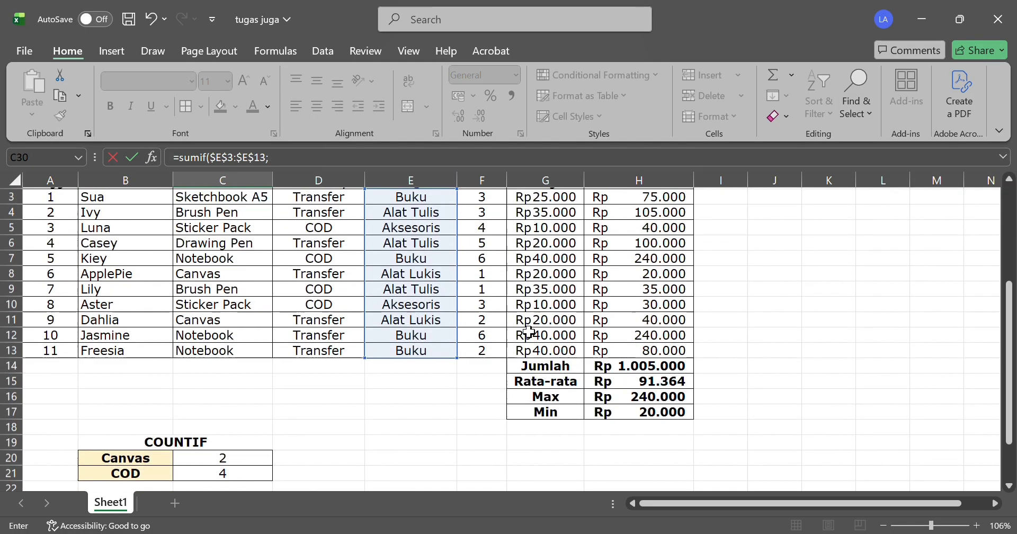
scroll(529, 332, "down", 4)
key("Left")
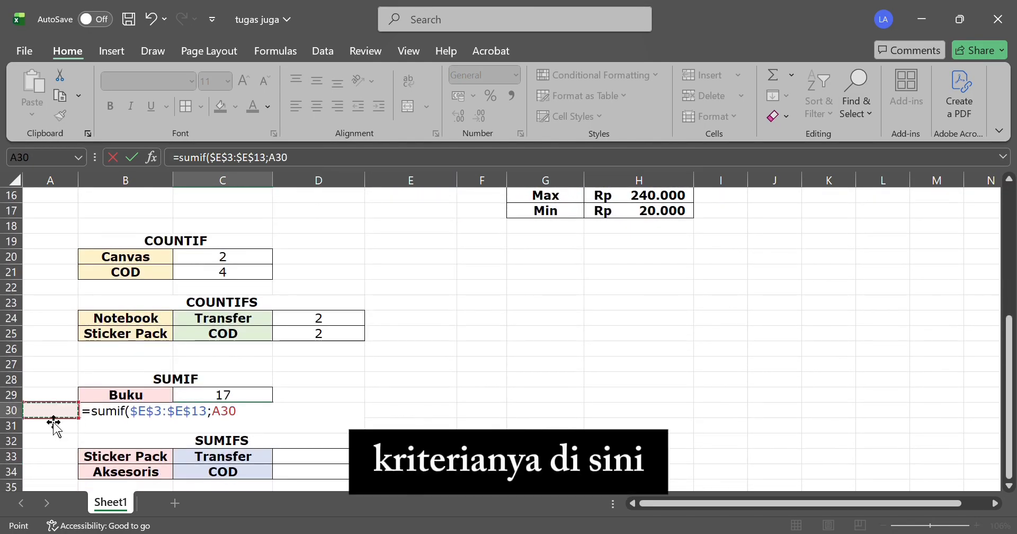
key("Right")
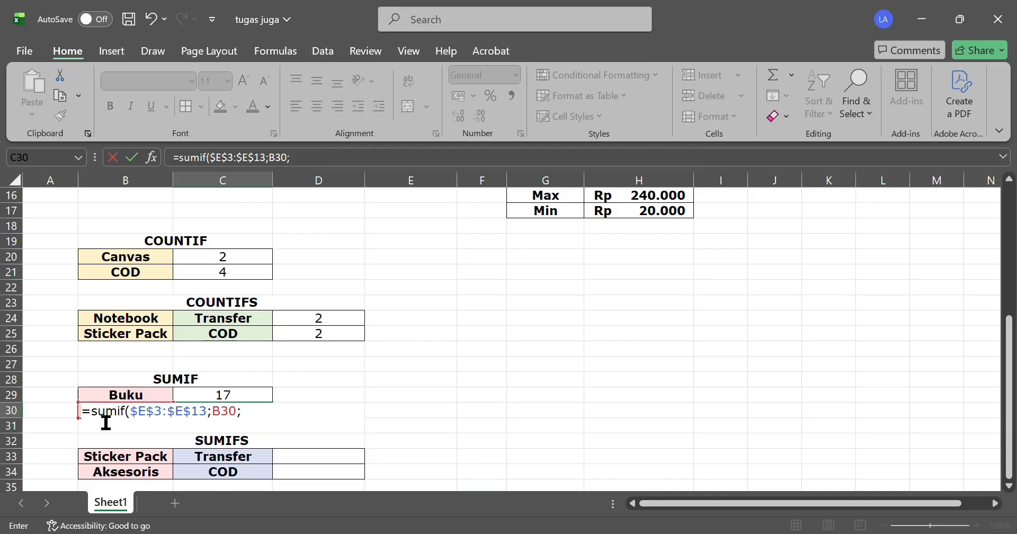
scroll(495, 329, "up", 5)
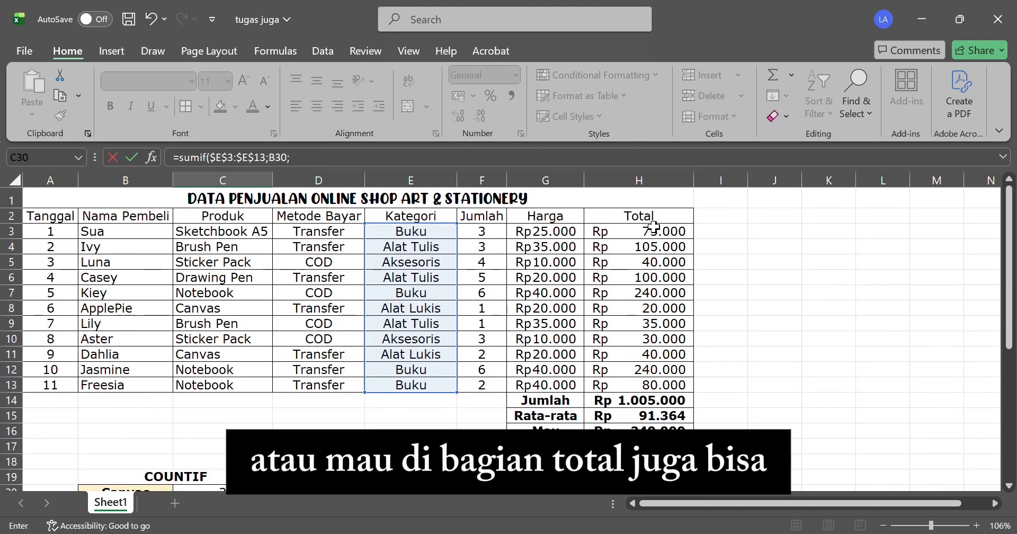
left_click_drag(653, 227, 649, 386)
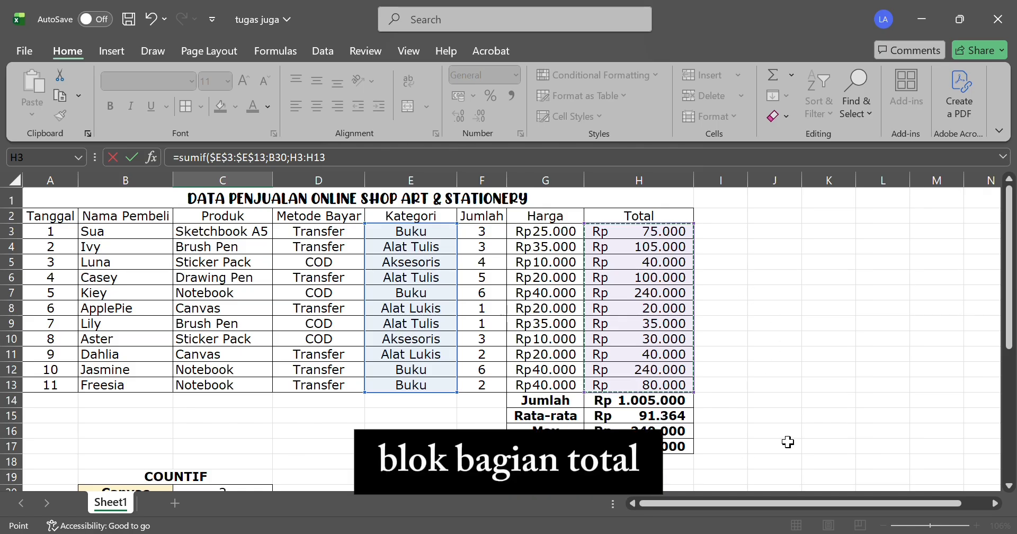
key("F4")
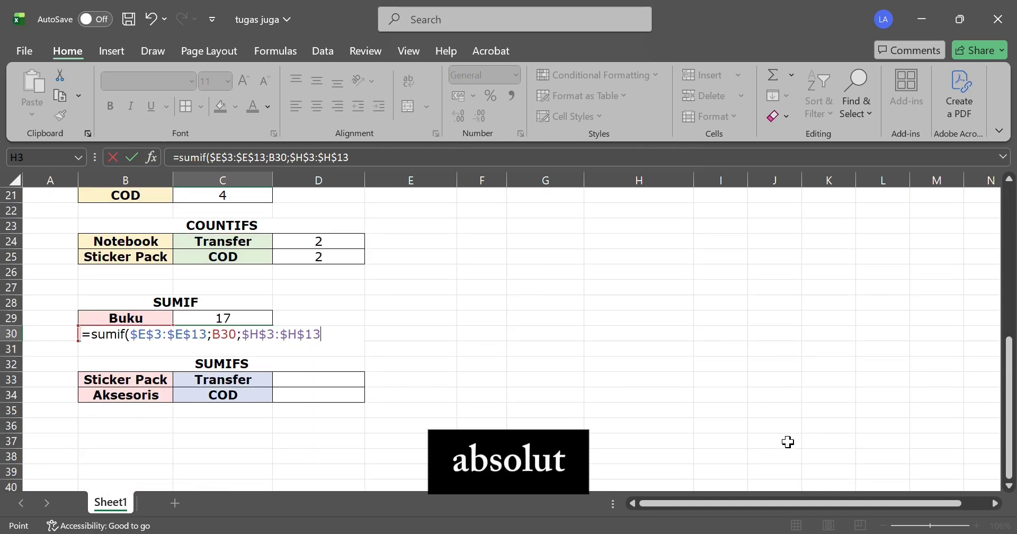
type(")")
key("Return")
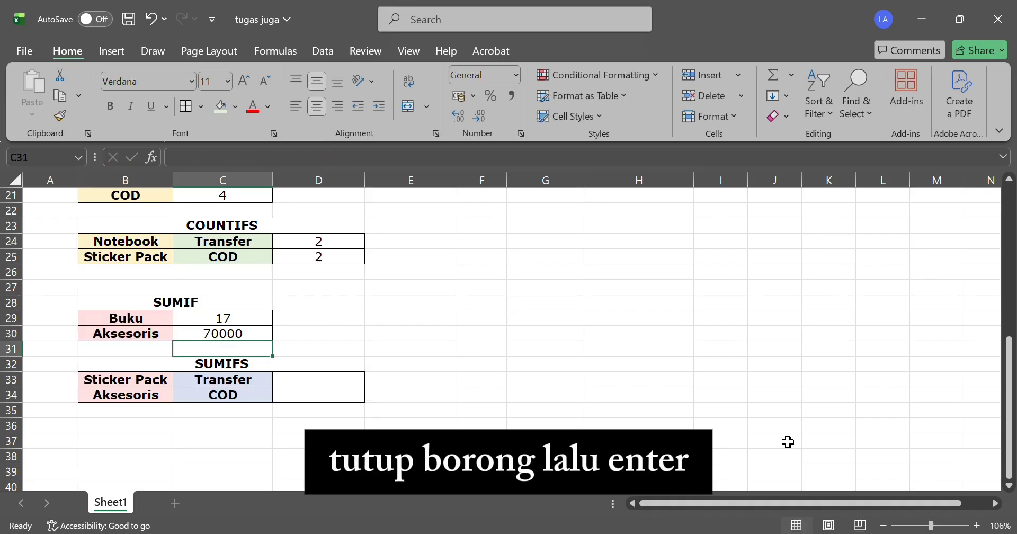
- Format the Aksesoris result in C30 as Rupiah accounting currency without decimal places
left_click(240, 335)
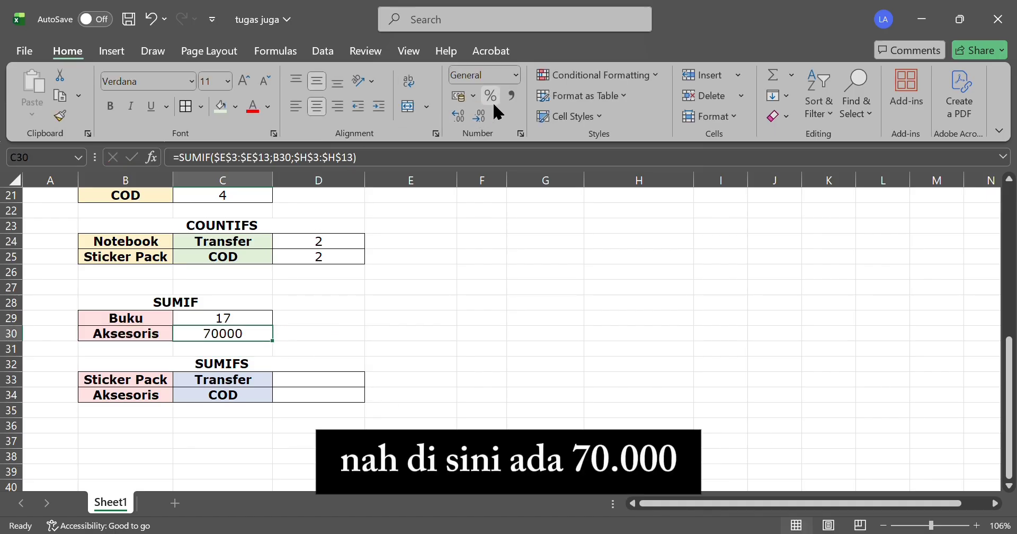
left_click(459, 95)
left_click(479, 116)
left_click(480, 115)
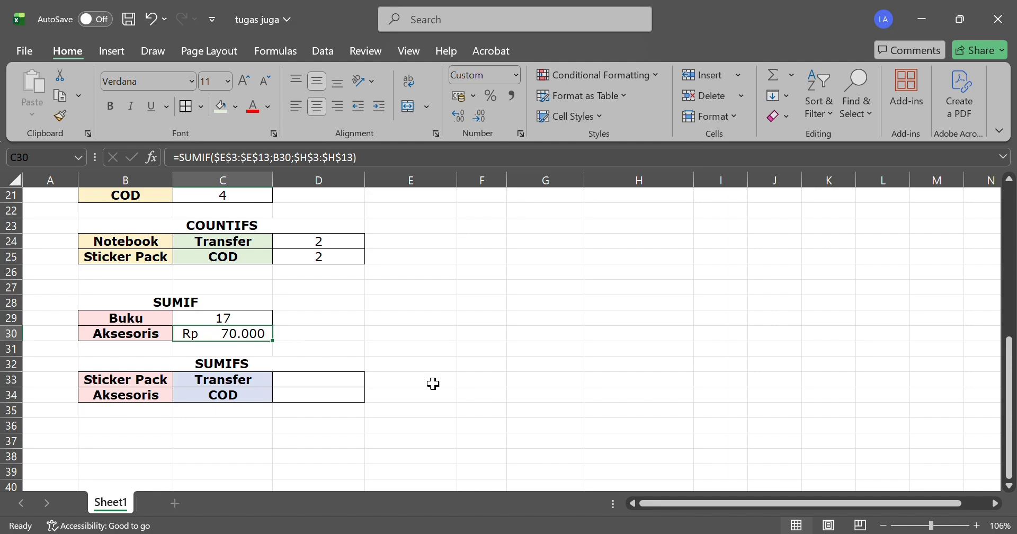
left_click(430, 411)
- Begin a SUMIFS formula in D33 with the Jumlah values as its absolute sum range, $F$3:$F$13
scroll(429, 411, "up", 6)
scroll(429, 411, "down", 7)
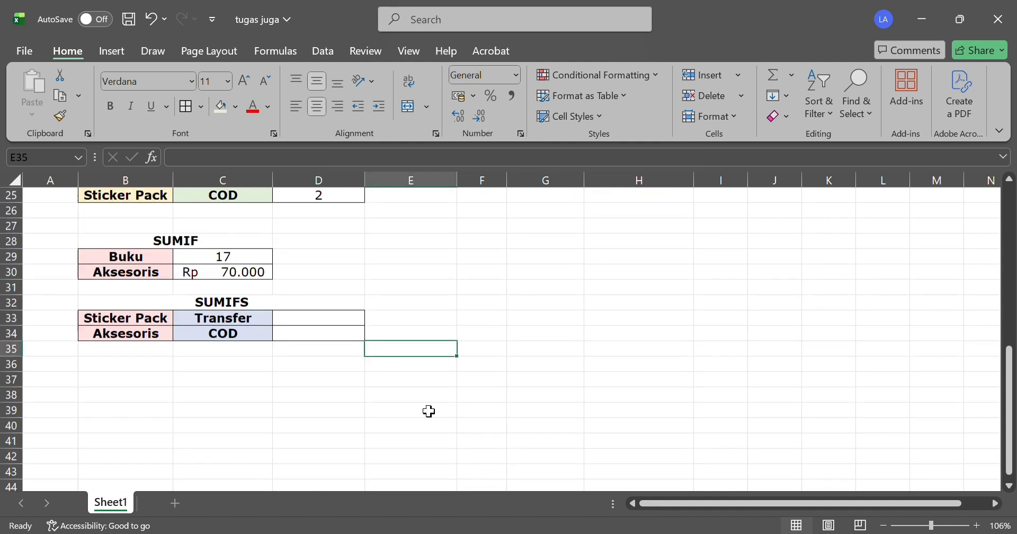
left_click(340, 324)
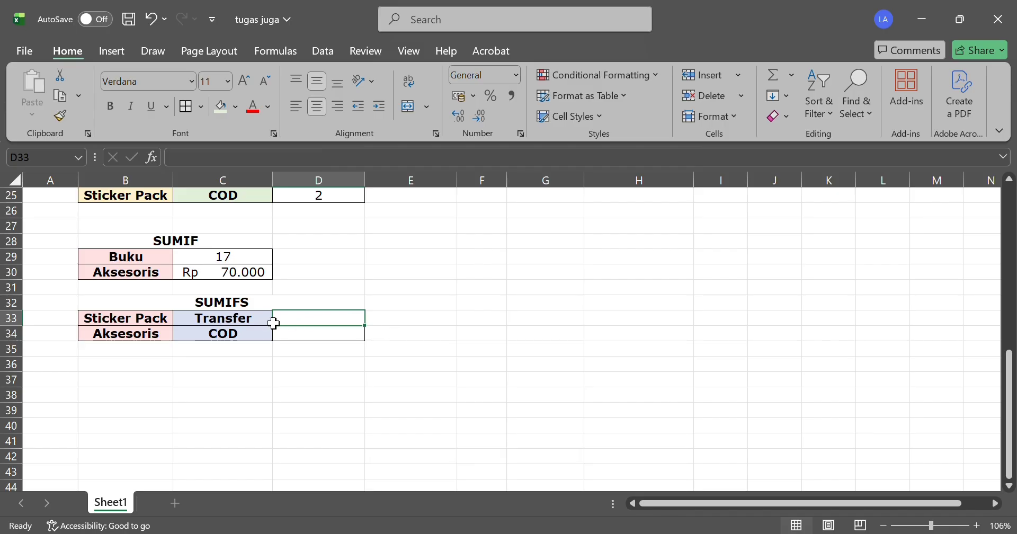
type("=sumifs")
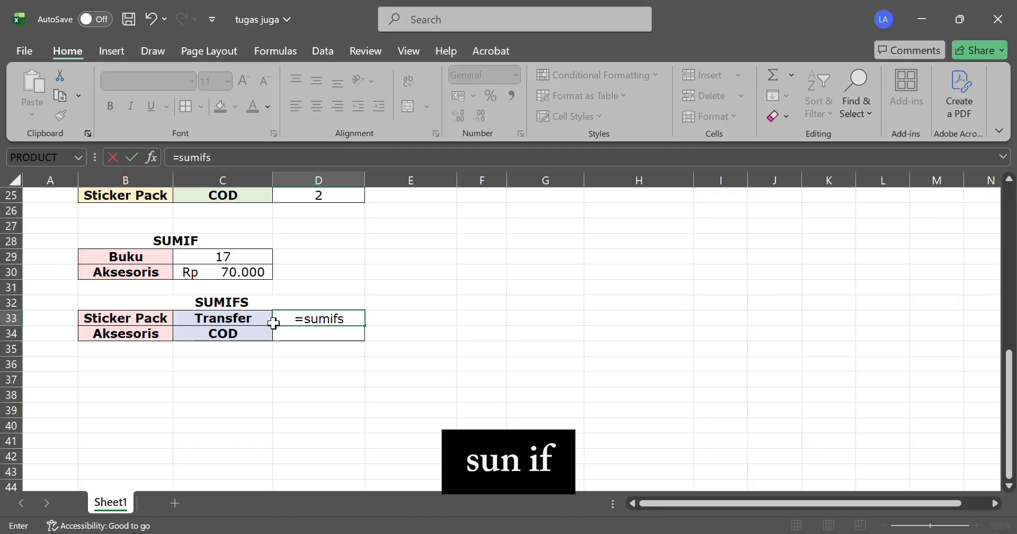
type("(")
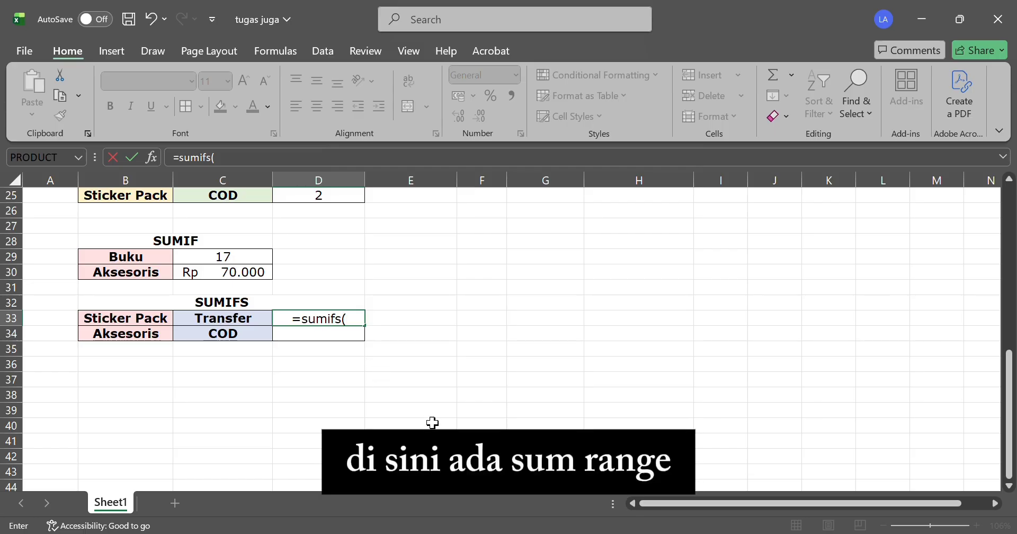
scroll(682, 424, "up", 8)
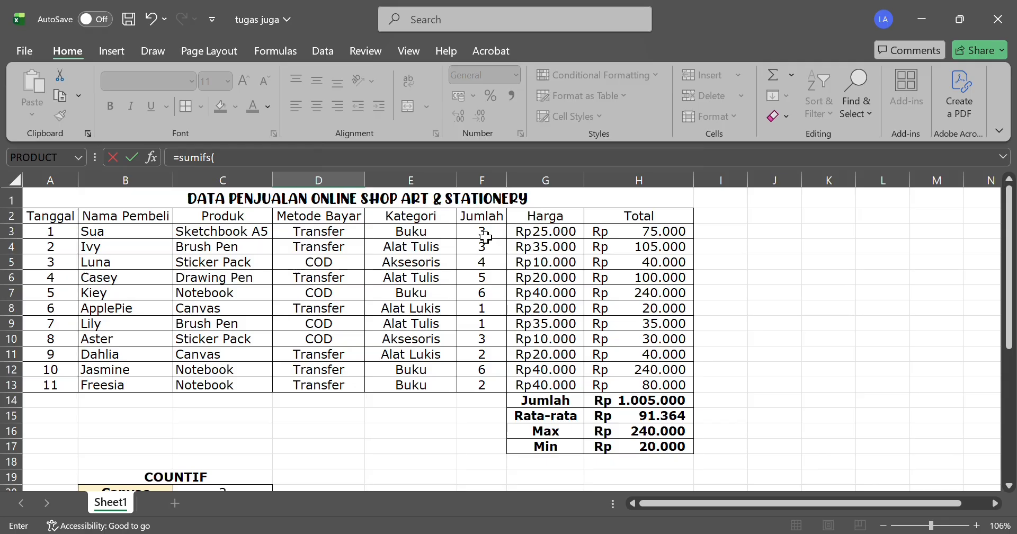
left_click_drag(484, 234, 492, 386)
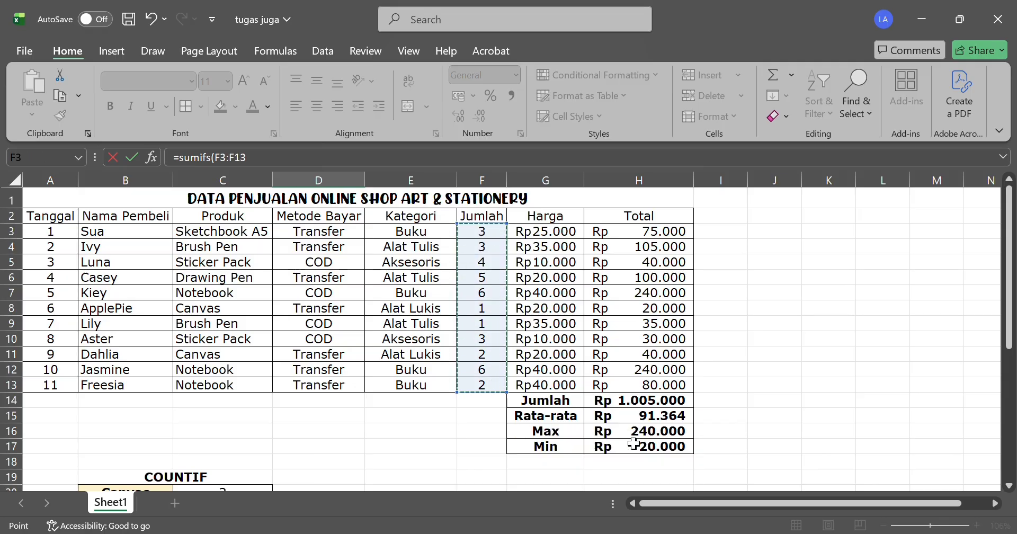
key("F4")
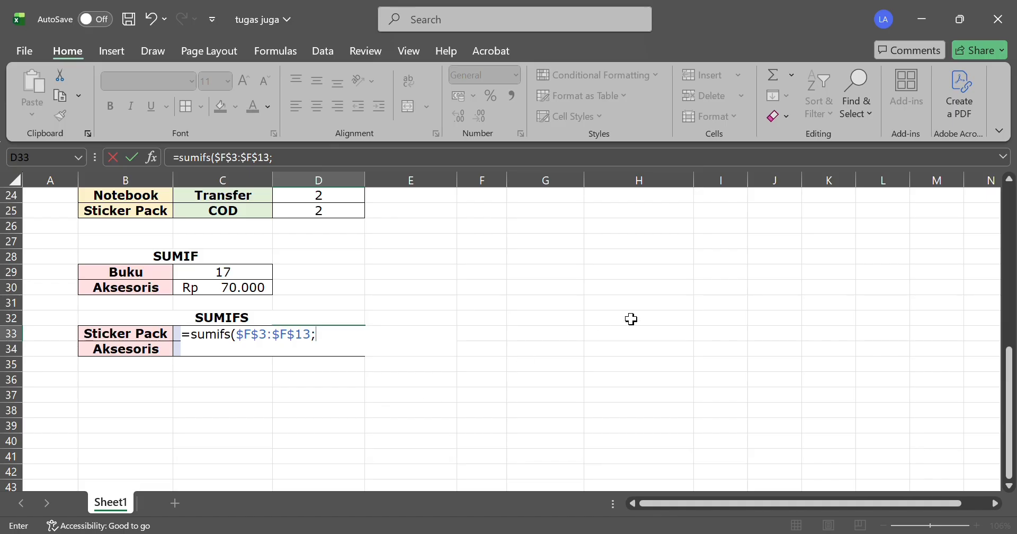
- Add the Produk values as the first absolute criteria range, $C$3:$C$13, with B33 as its criterion in the D33 SUMIFS
scroll(632, 318, "up", 7)
scroll(632, 317, "down", 5)
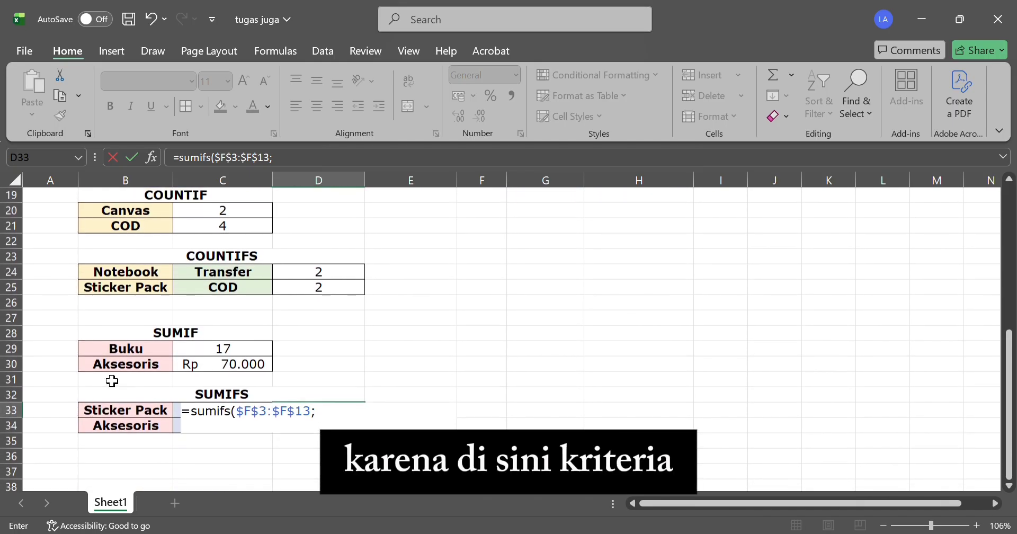
scroll(473, 339, "up", 6)
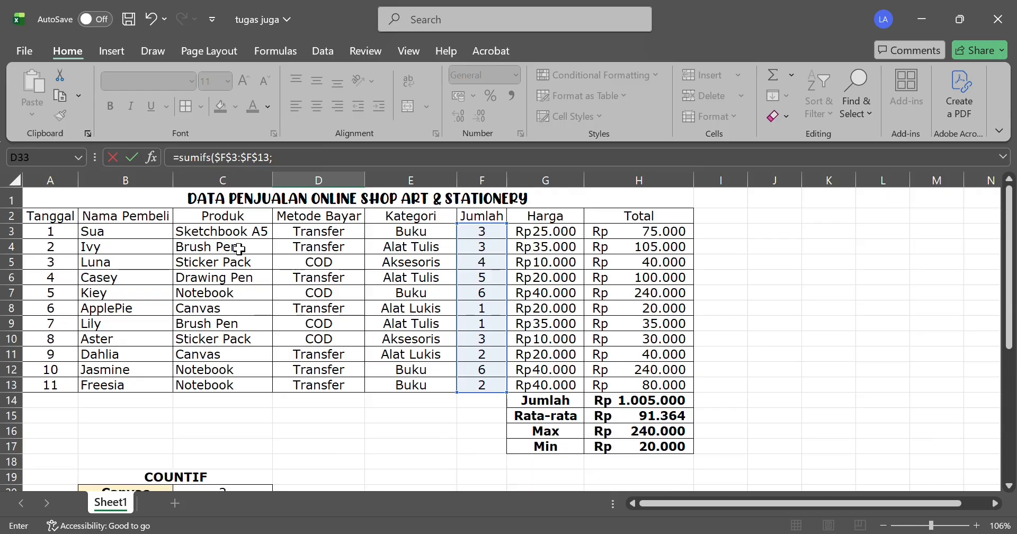
left_click_drag(250, 237, 250, 386)
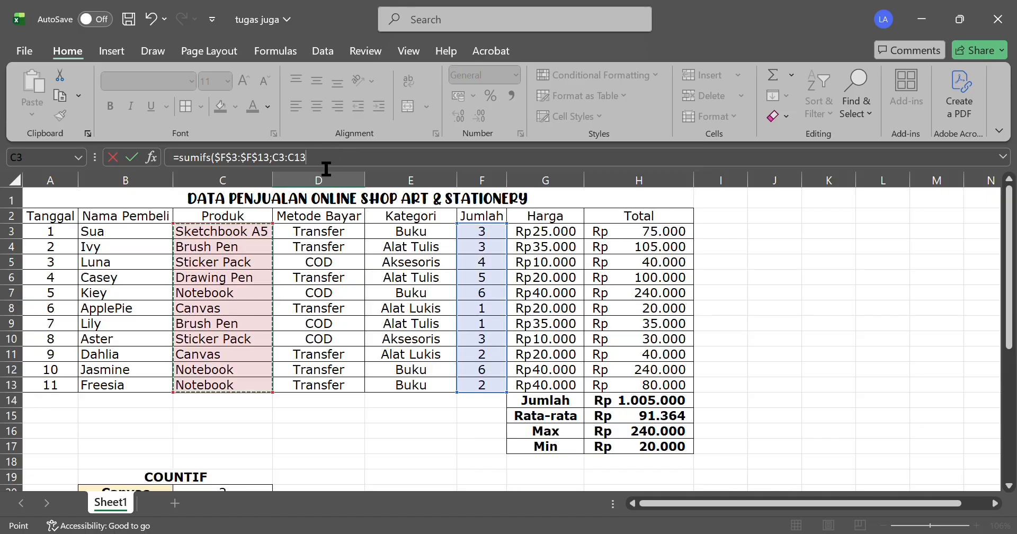
left_click_drag(323, 165, 282, 167)
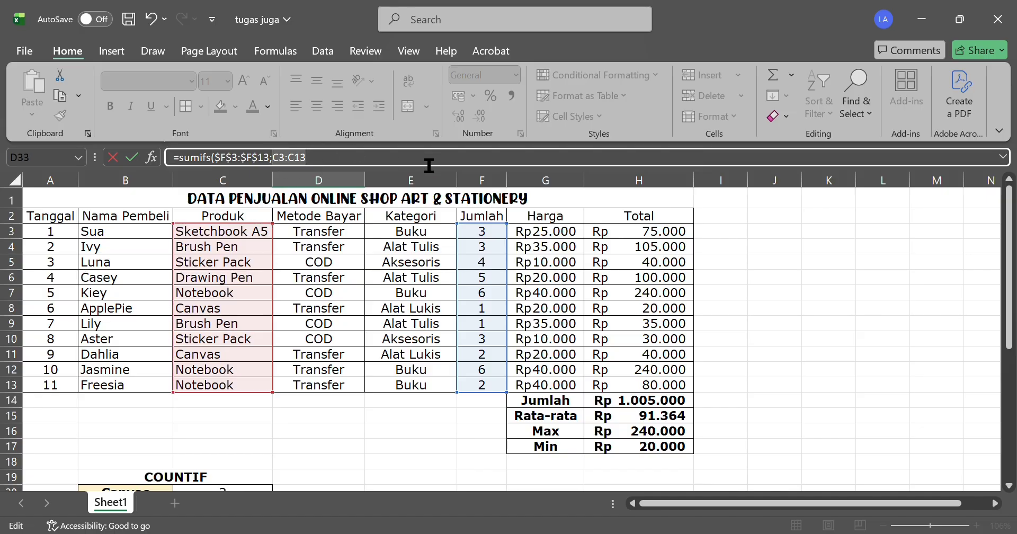
key("F4")
left_click(395, 166)
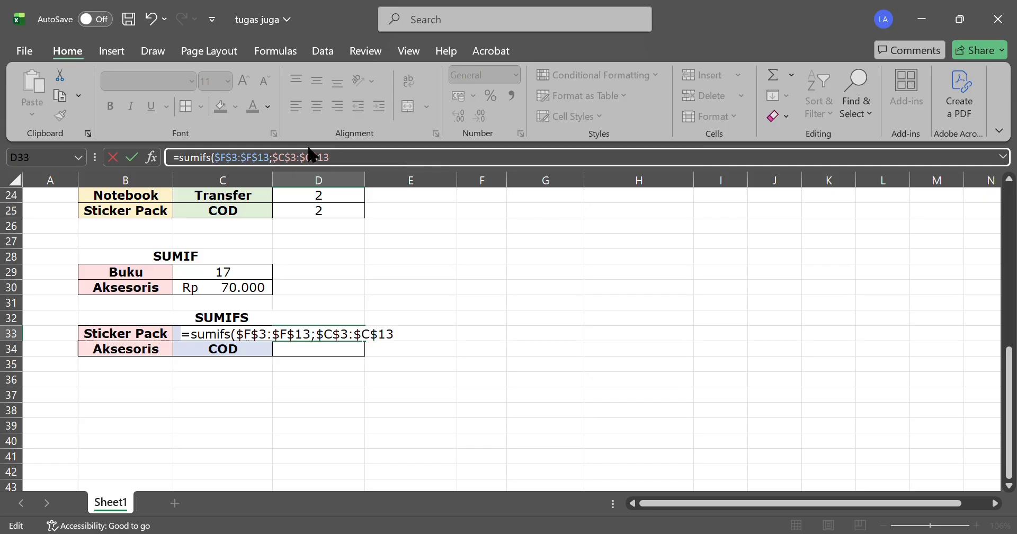
left_click_drag(273, 159, 320, 161)
type(";")
left_click(115, 338)
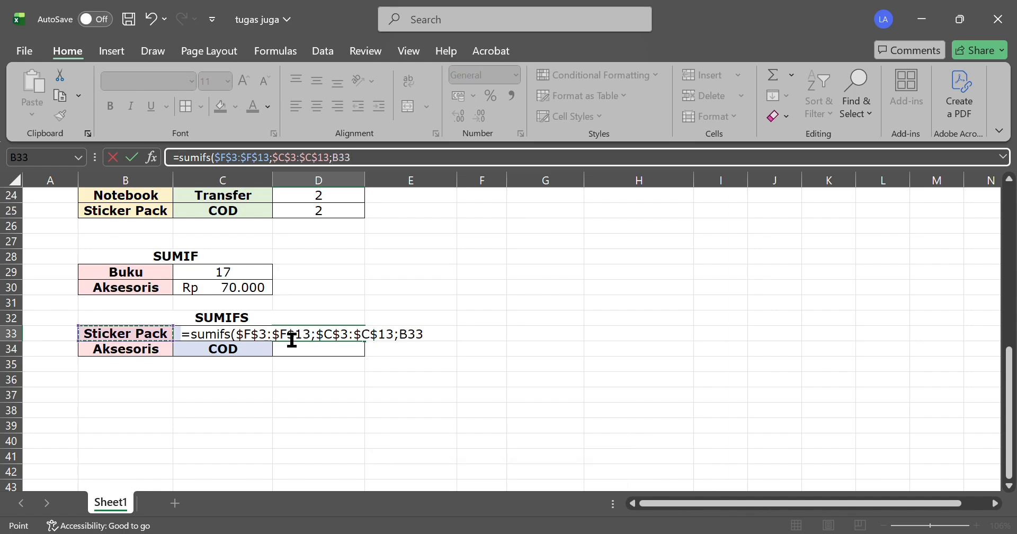
- Add the Metode Bayar values as the second absolute criteria range, $D$3:$D$13, in the D33 SUMIFS
type(";")
scroll(495, 335, "up", 8)
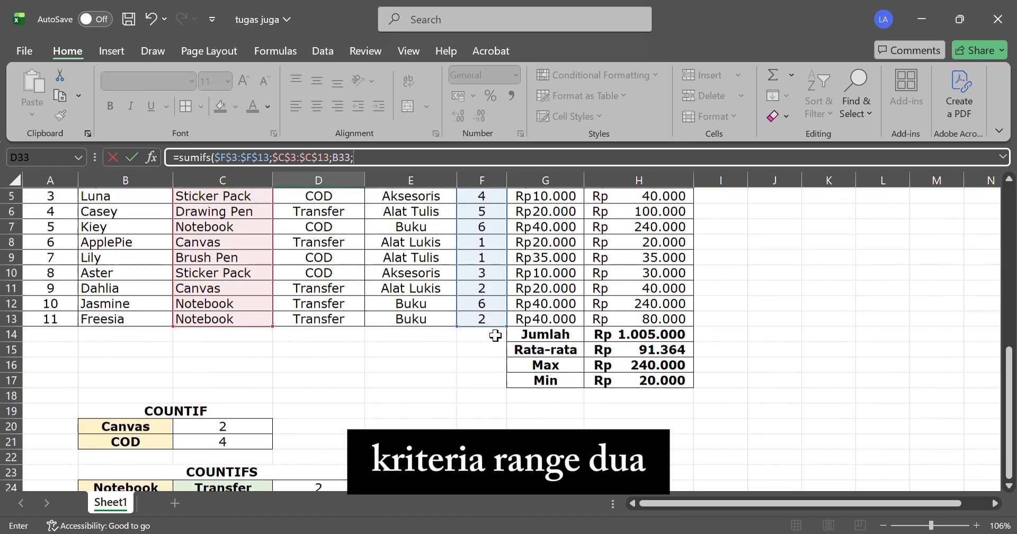
scroll(495, 335, "down", 5)
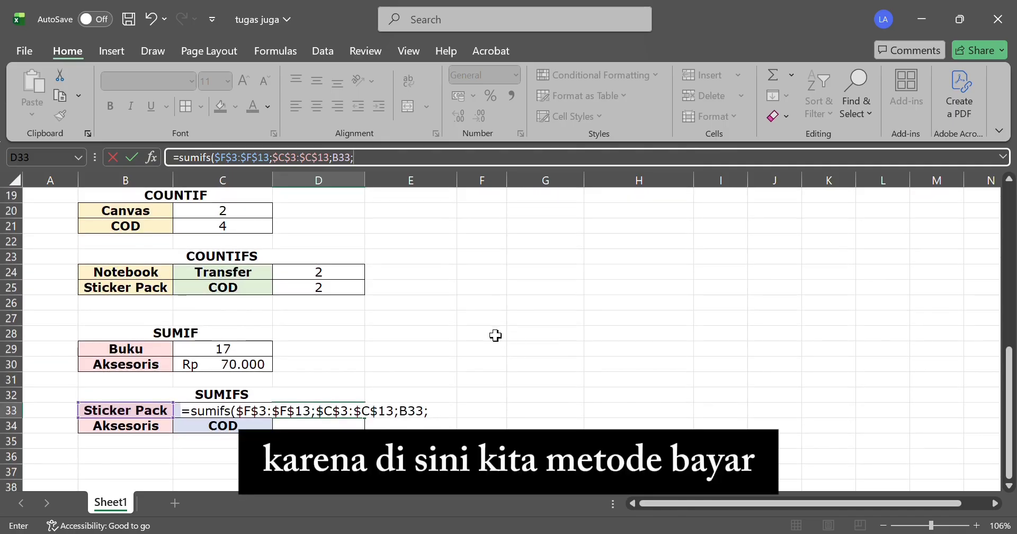
scroll(495, 335, "up", 5)
left_click_drag(318, 232, 366, 383)
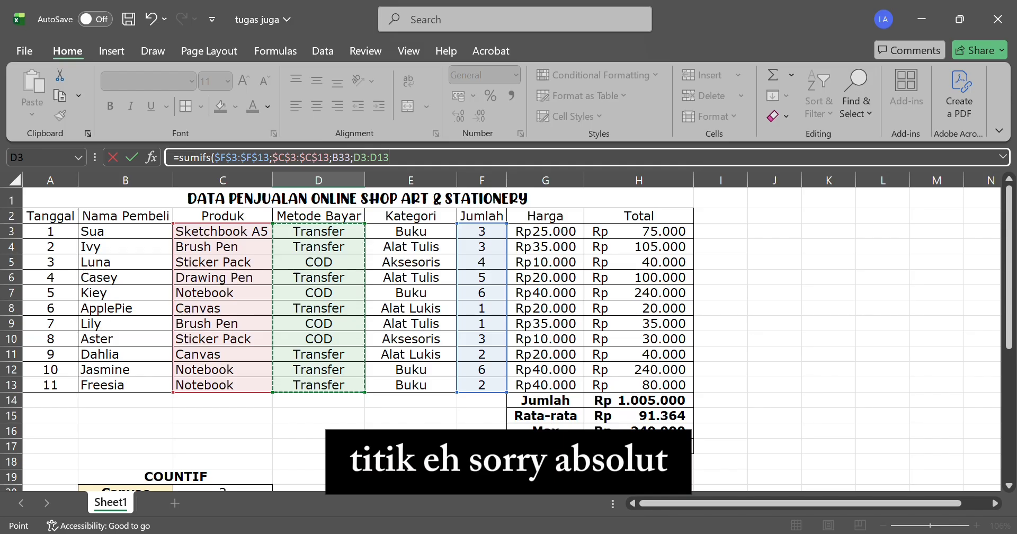
key("F4")
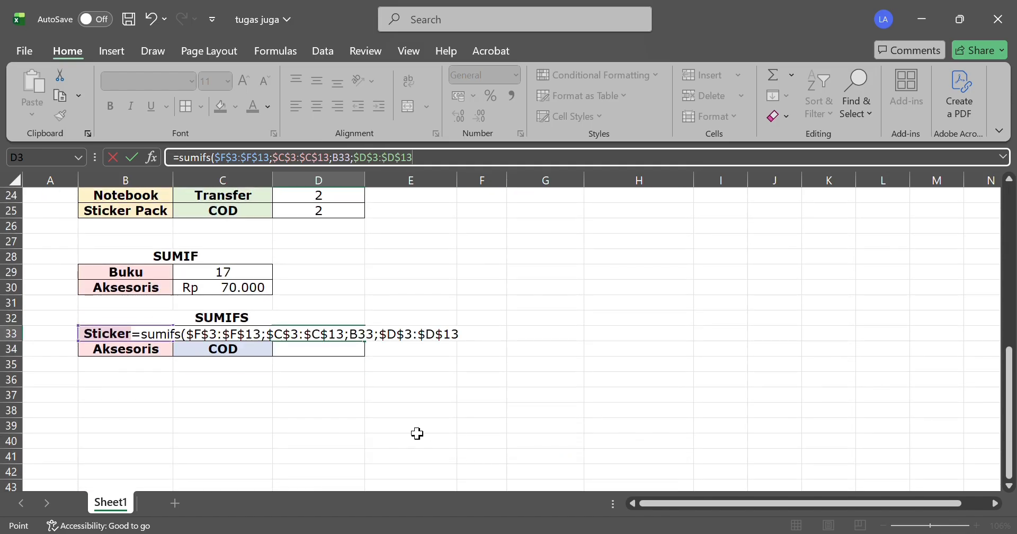
- Complete the D33 SUMIFS with C33 as its second criterion and enter the formula
type(";")
left_click(244, 364)
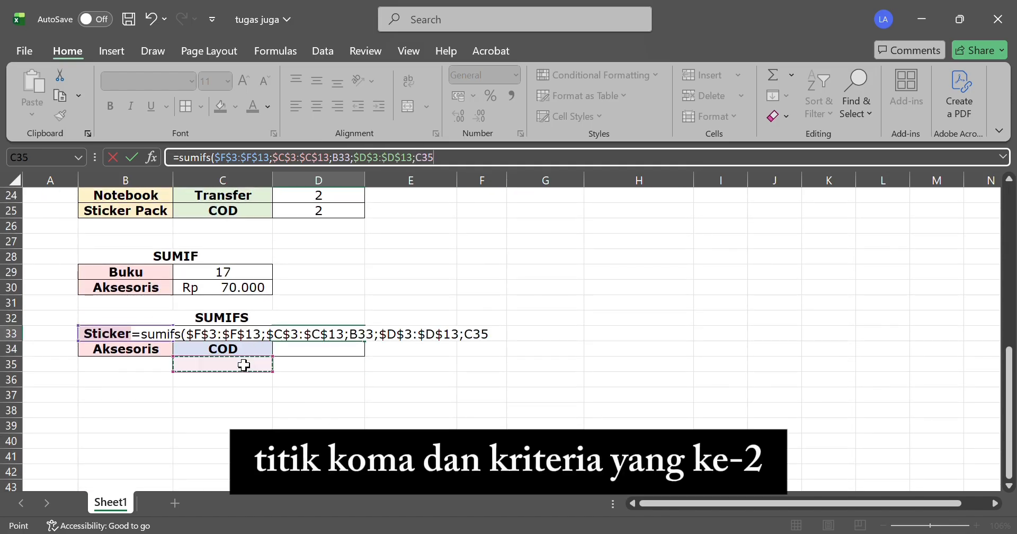
key("Up")
key("Up")
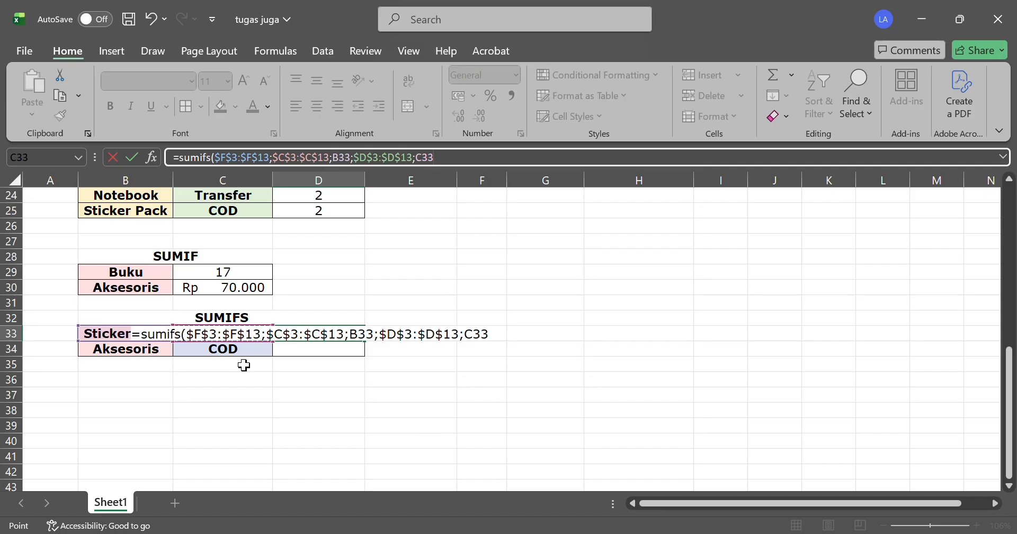
type(")")
key("Return")
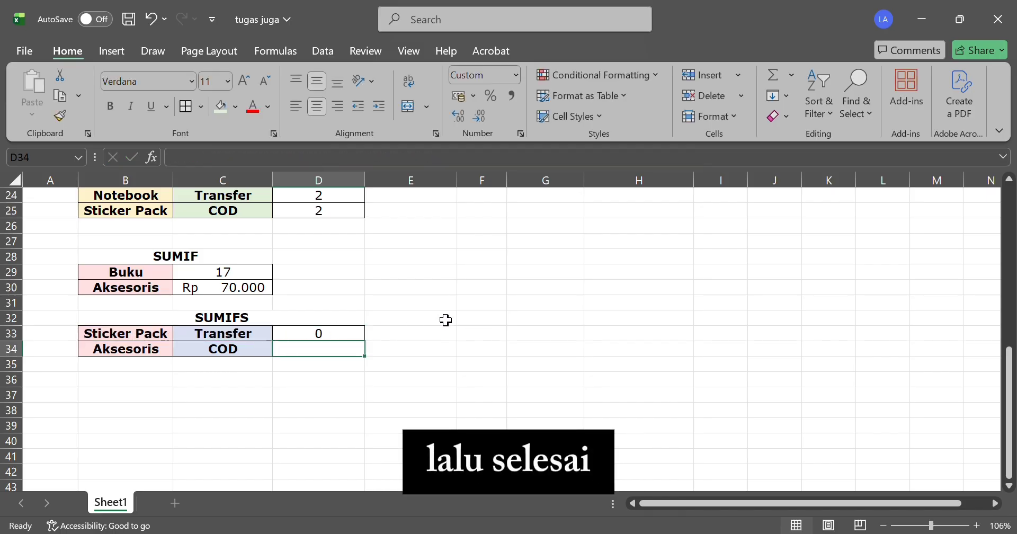
- Check the payment methods of the Sticker Pack rows in the sales data against the D33 result
scroll(640, 297, "up", 6)
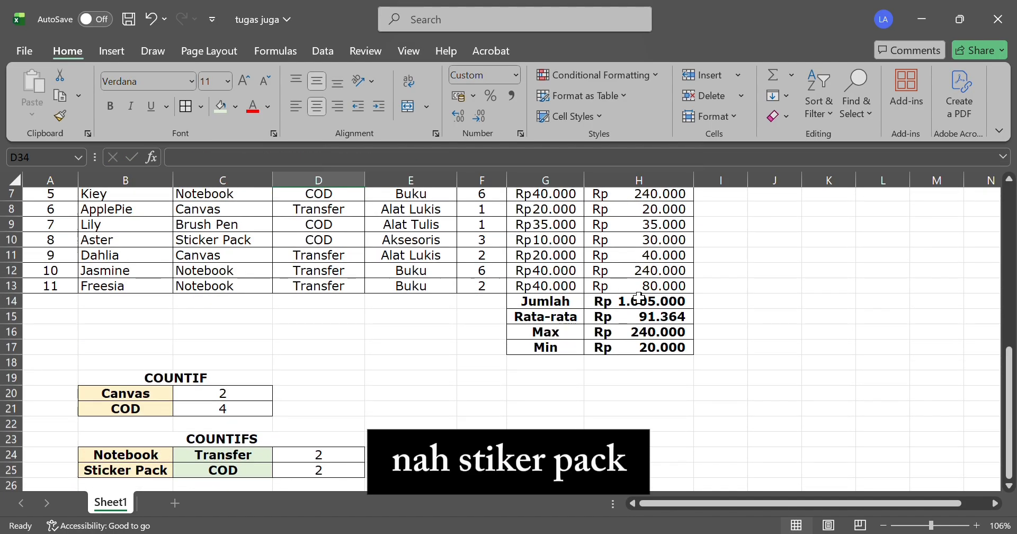
scroll(640, 297, "up", 2)
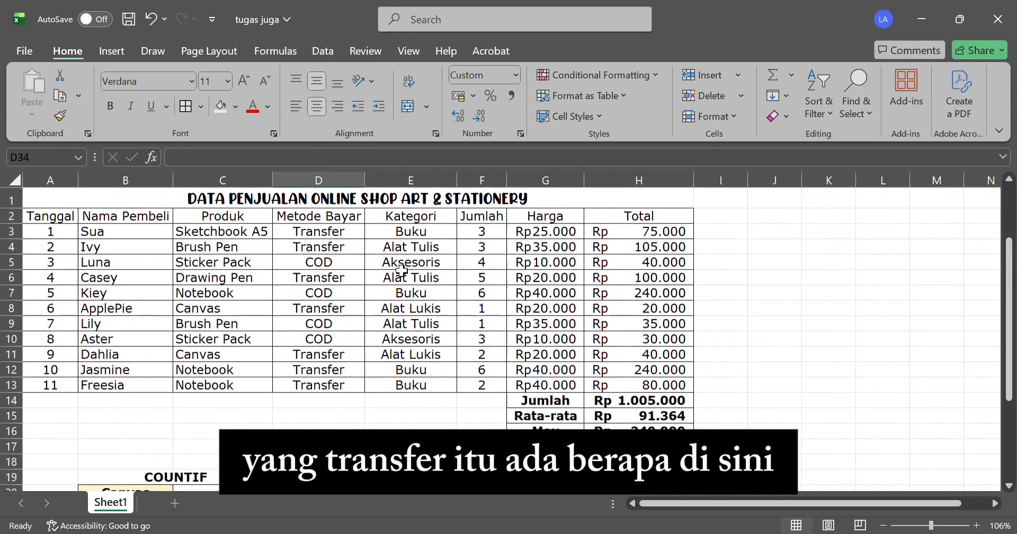
left_click_drag(261, 269, 335, 272)
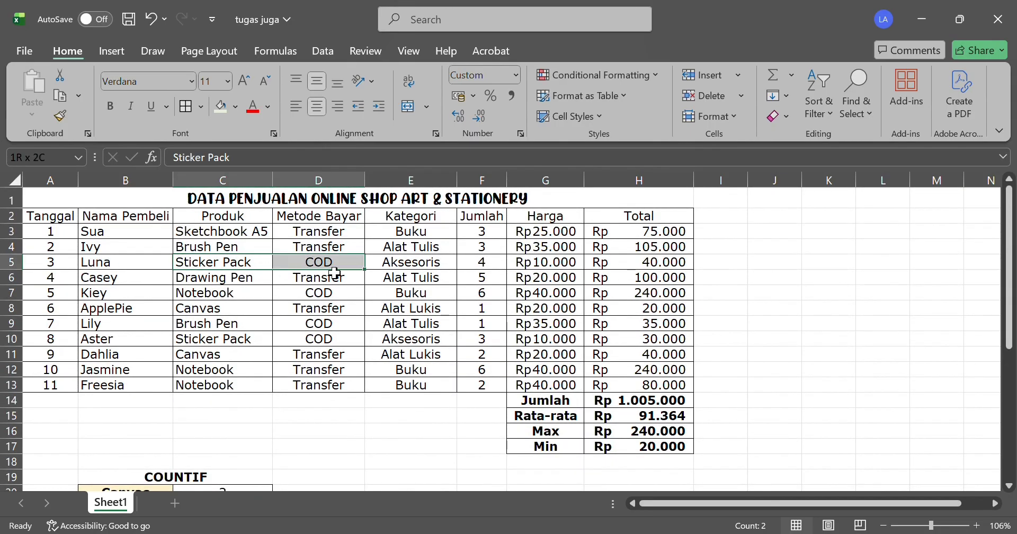
left_click_drag(243, 344, 361, 348)
scroll(368, 364, "down", 8)
- Begin a SUMIFS formula in D34 with the Kategori values as its first absolute range, $E$3:$E$13
left_click(355, 334)
left_click(359, 354)
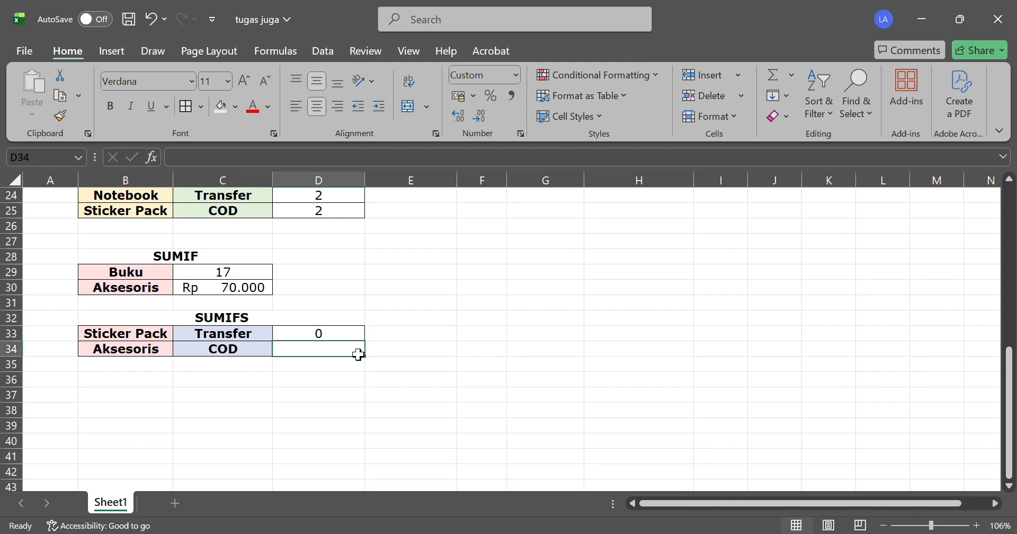
type("=")
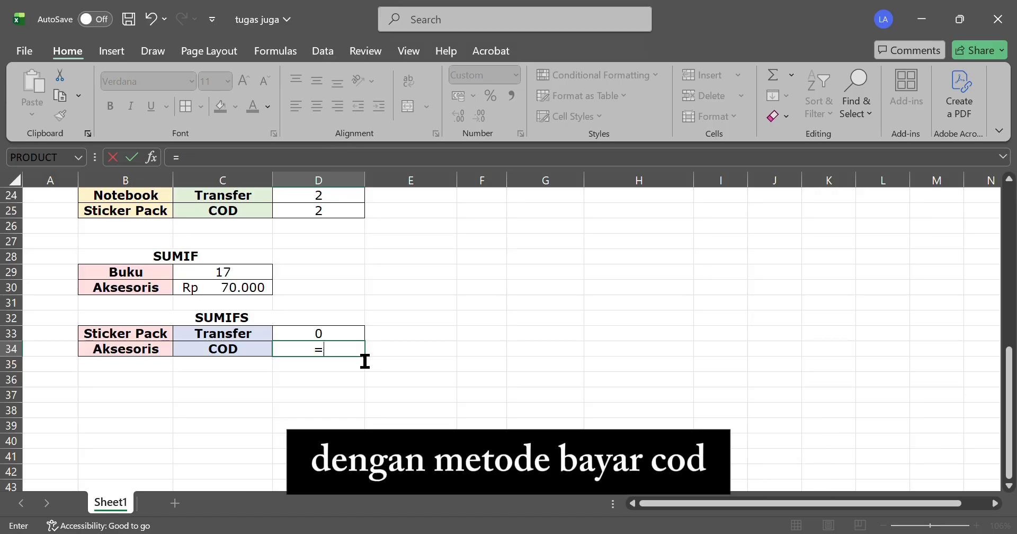
type("sumifs(")
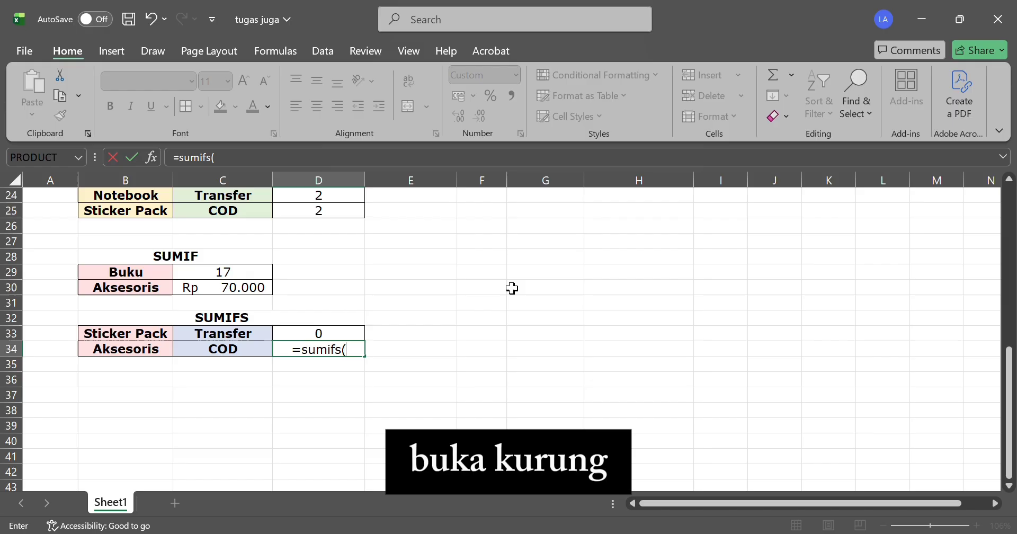
scroll(512, 288, "up", 8)
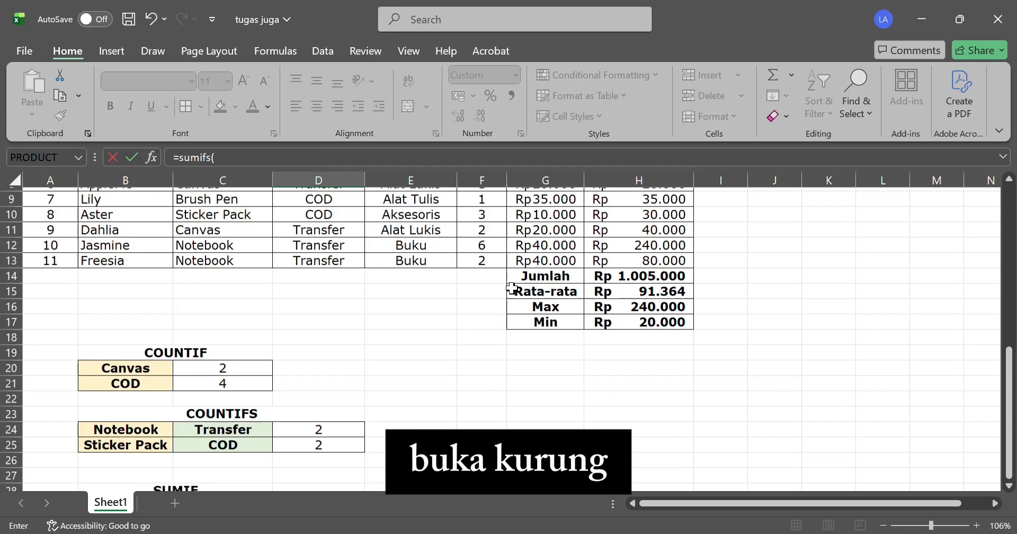
scroll(511, 288, "down", 1)
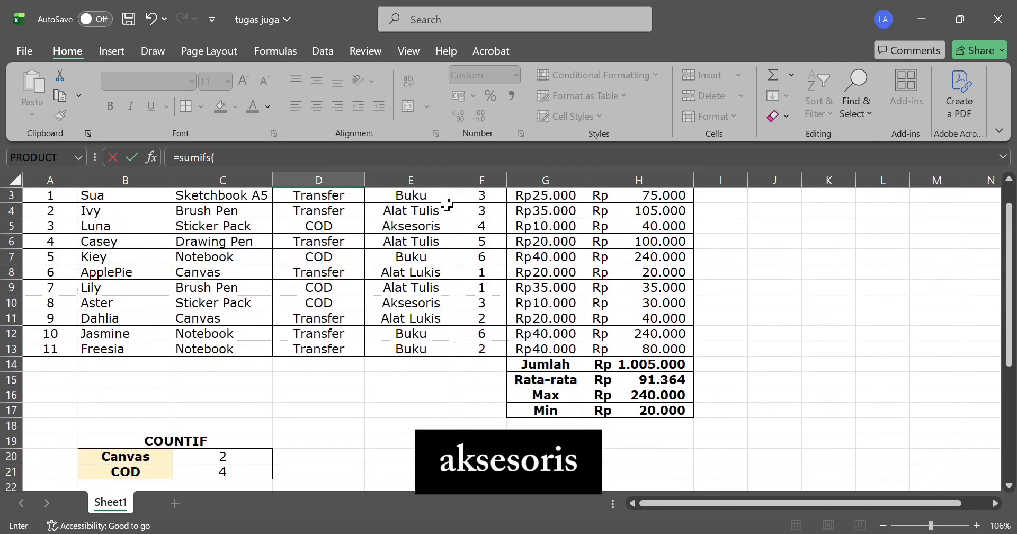
scroll(448, 205, "up", 1)
left_click_drag(427, 211, 430, 372)
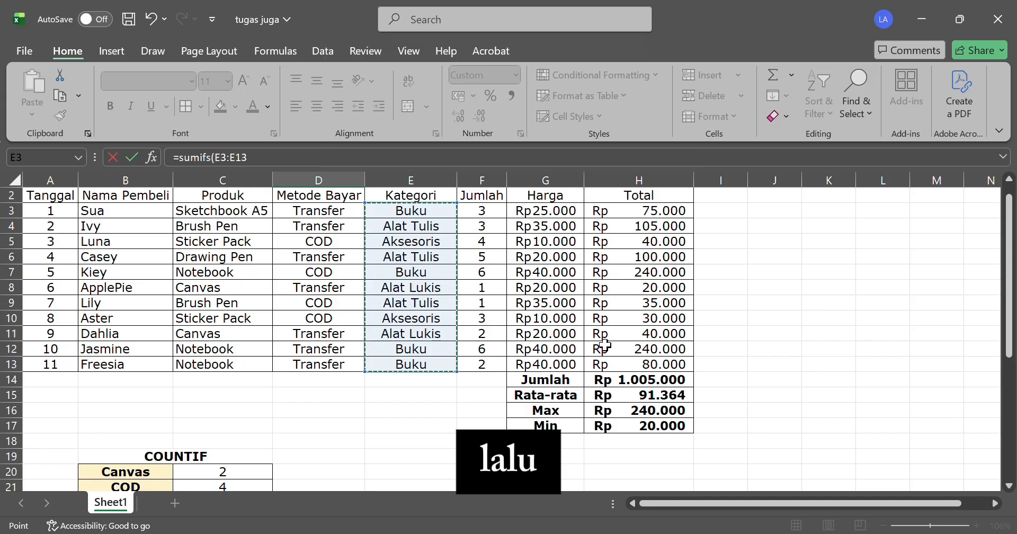
key("F4")
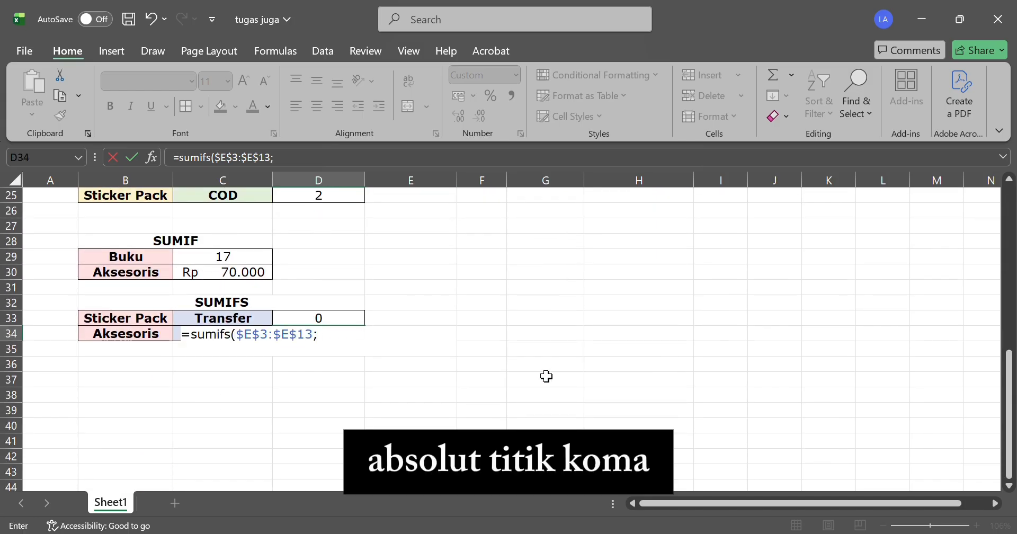
- Add B34 and the absolute Metode Bayar range $D$3:$D$13 as the following arguments of the D34 SUMIFS
type(";")
left_click(152, 333)
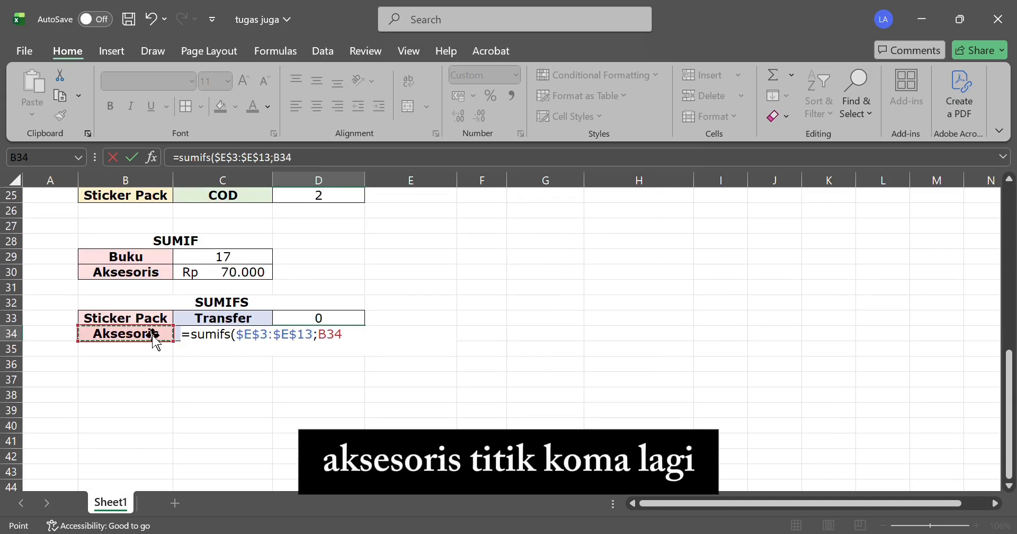
type(";")
scroll(437, 305, "up", 8)
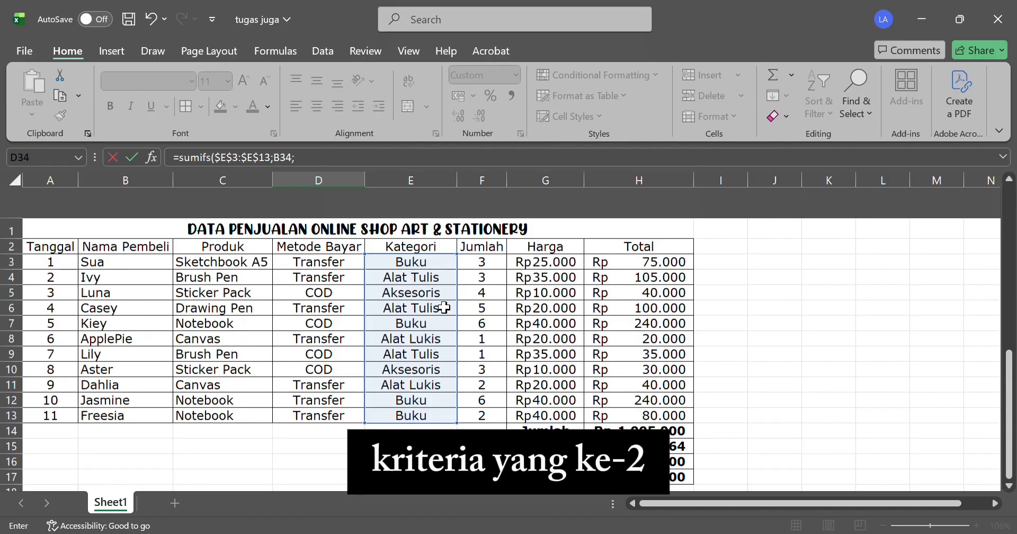
left_click_drag(345, 231, 359, 393)
key("F4")
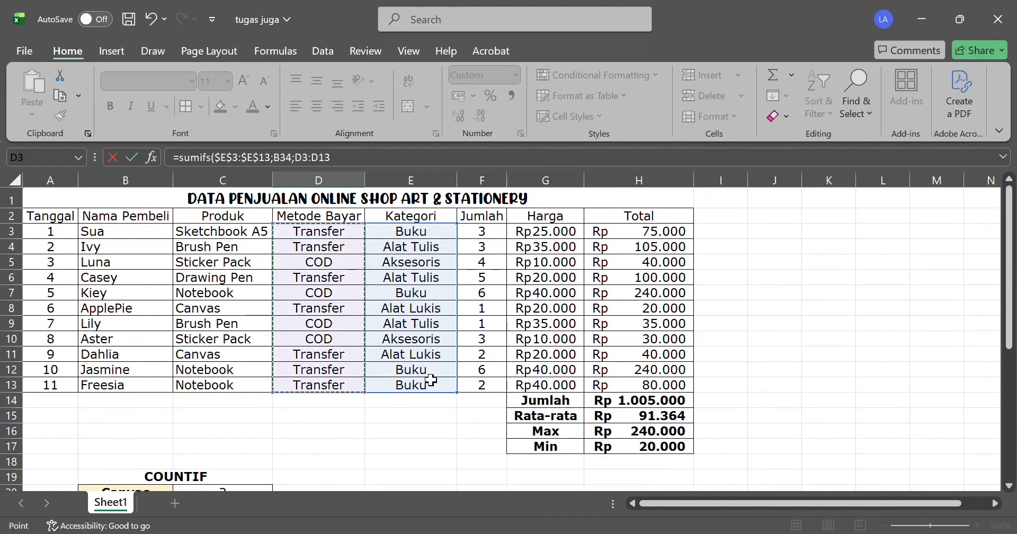
scroll(431, 380, "down", 5)
scroll(431, 380, "down", 3)
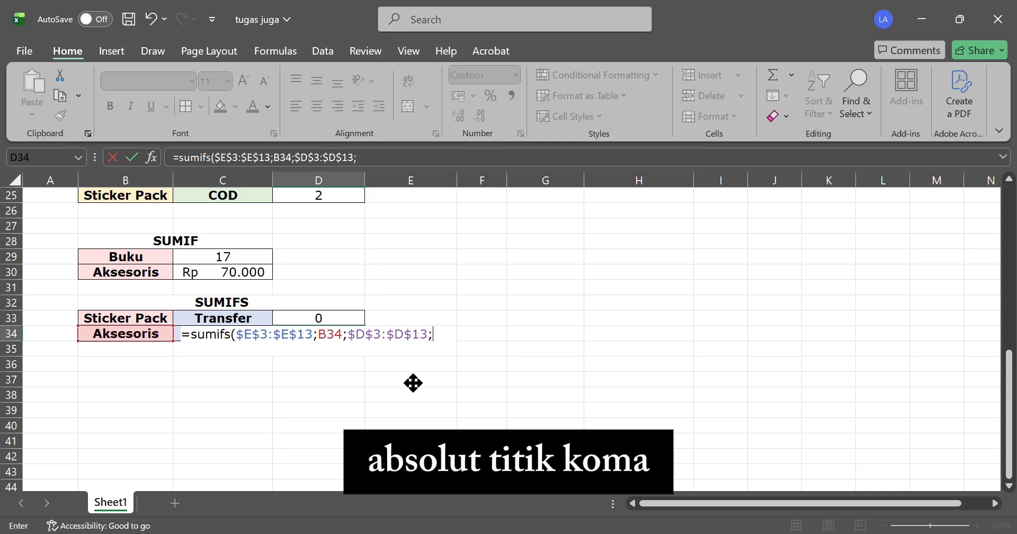
- Try to complete and enter the D34 SUMIFS with C34 as its last argument
left_click(155, 351)
key("Right")
key("Up")
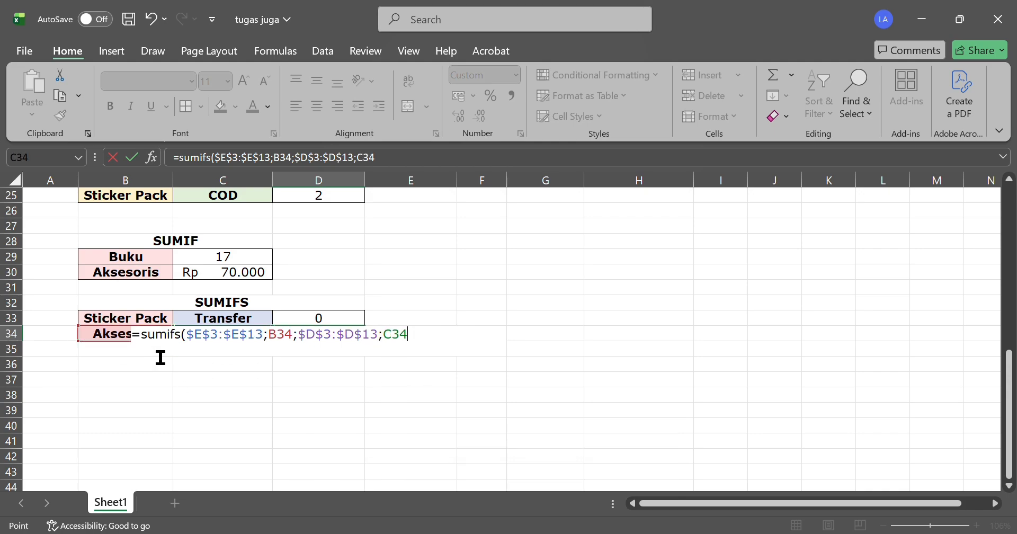
type(")")
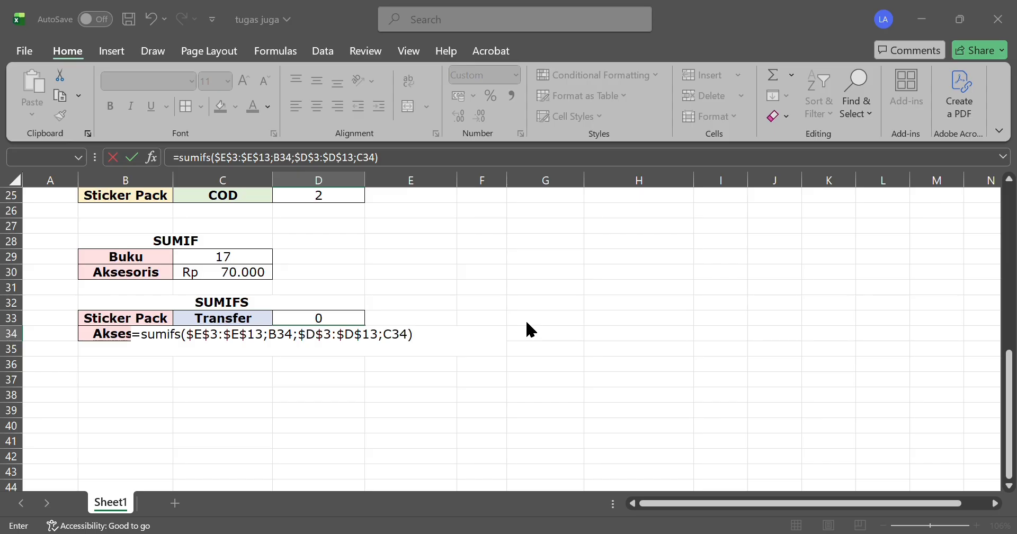
key("F2")
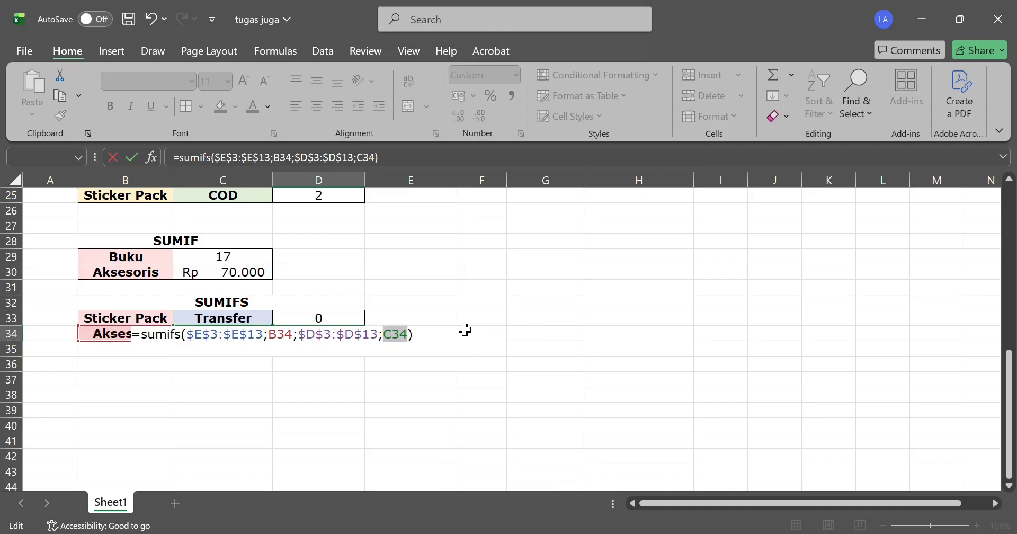
left_click(231, 324)
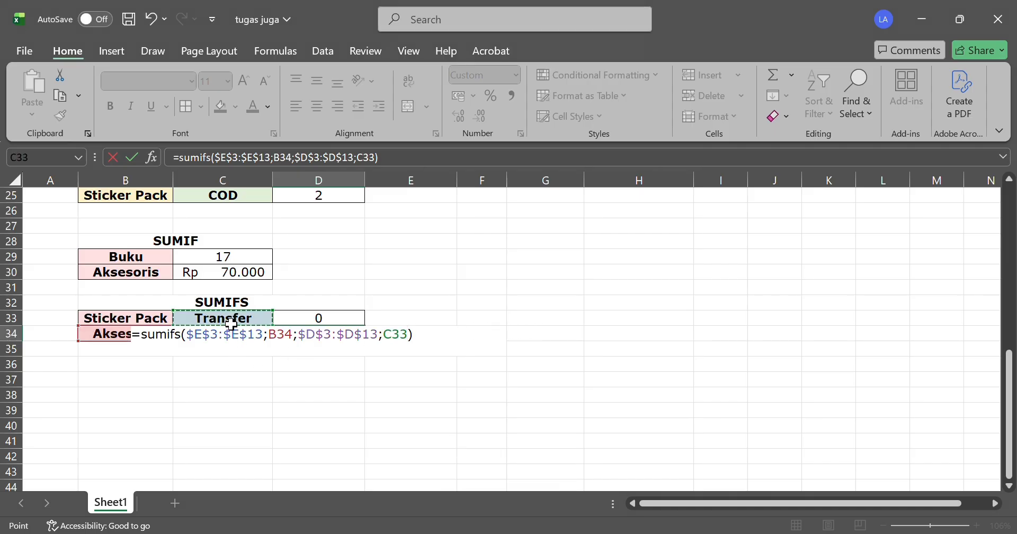
key("Down")
key("Return")
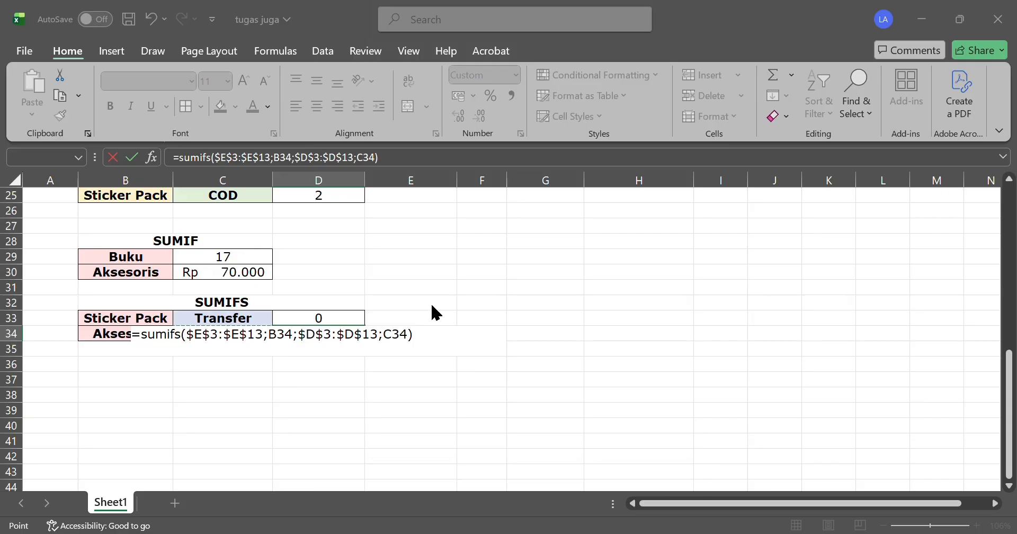
- Discard the uncommitted SUMIFS formula in D34
left_click(513, 312)
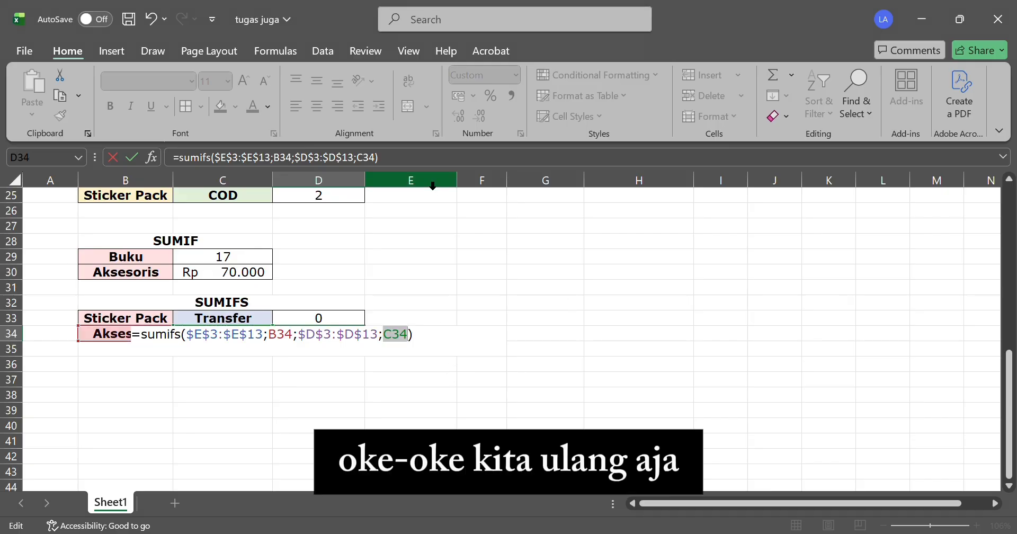
left_click(423, 177)
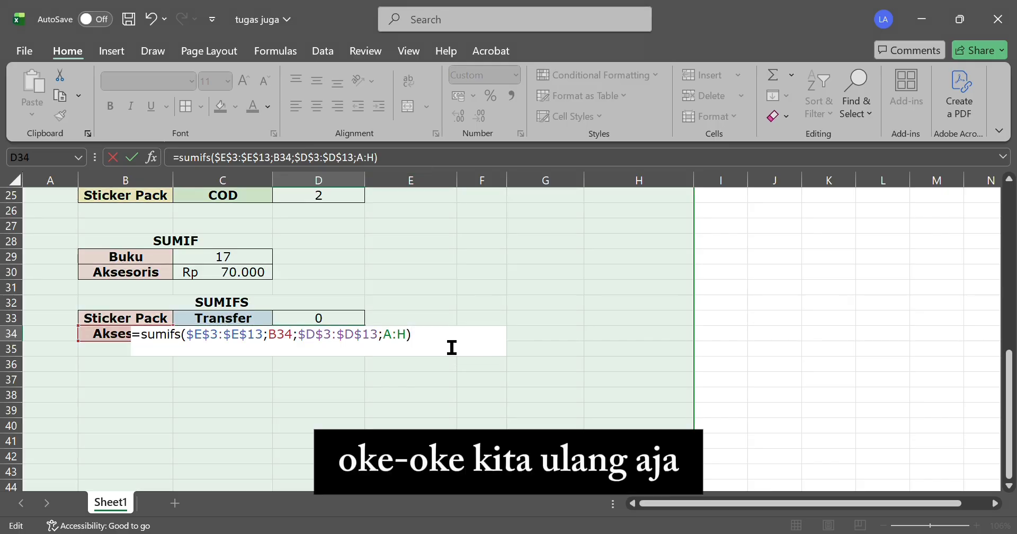
left_click_drag(452, 346, 85, 343)
key("Escape")
left_click(204, 385)
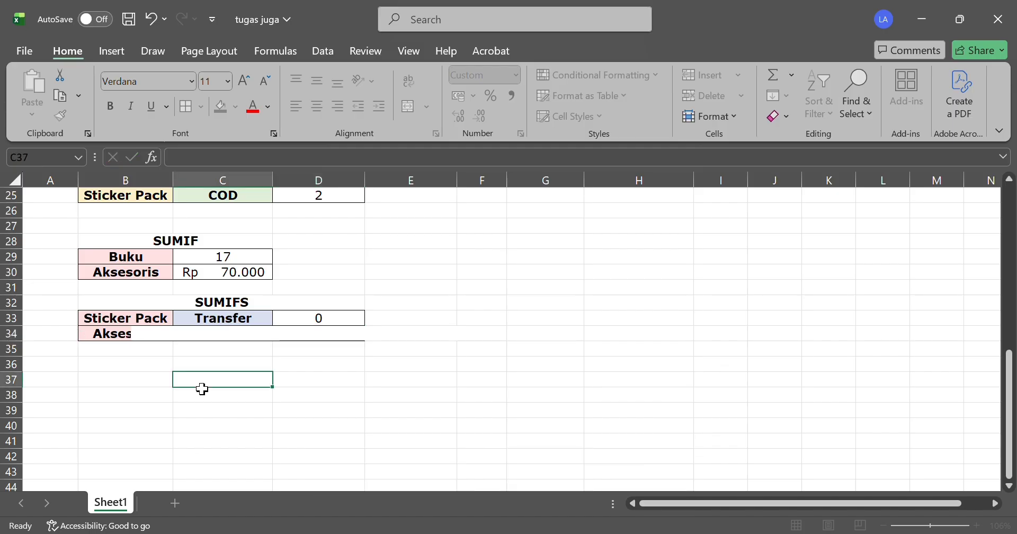
- Restart the SUMIFS formula in D34 with the absolute Kategori range $E$3:$E$13, followed by the Aksesoris cell B34
left_click(341, 335)
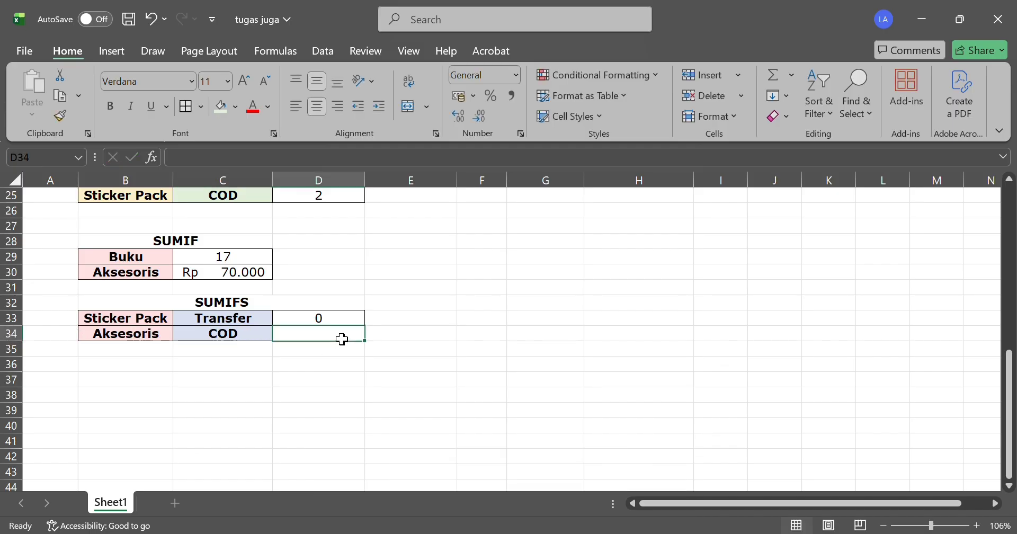
type("=sumifs(")
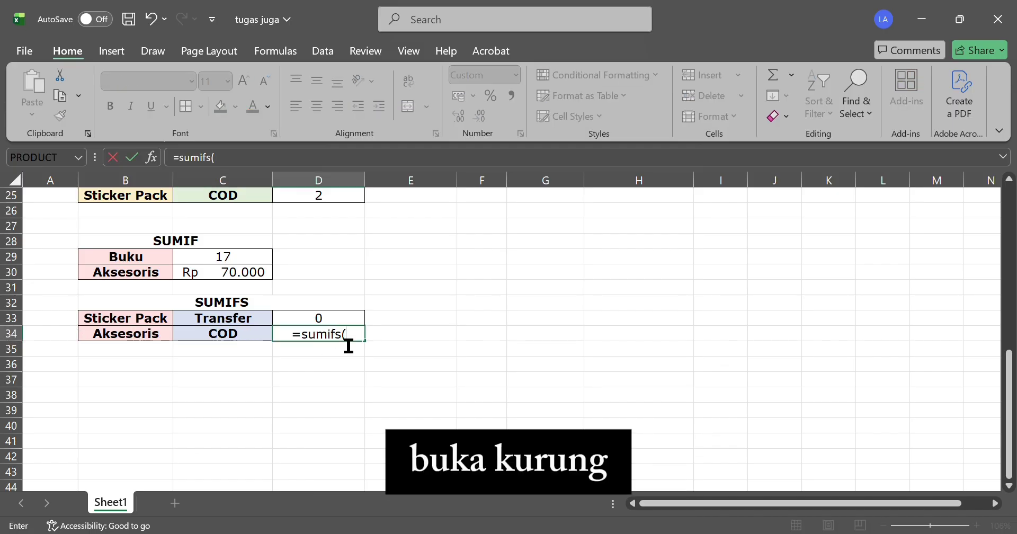
scroll(243, 259, "up", 8)
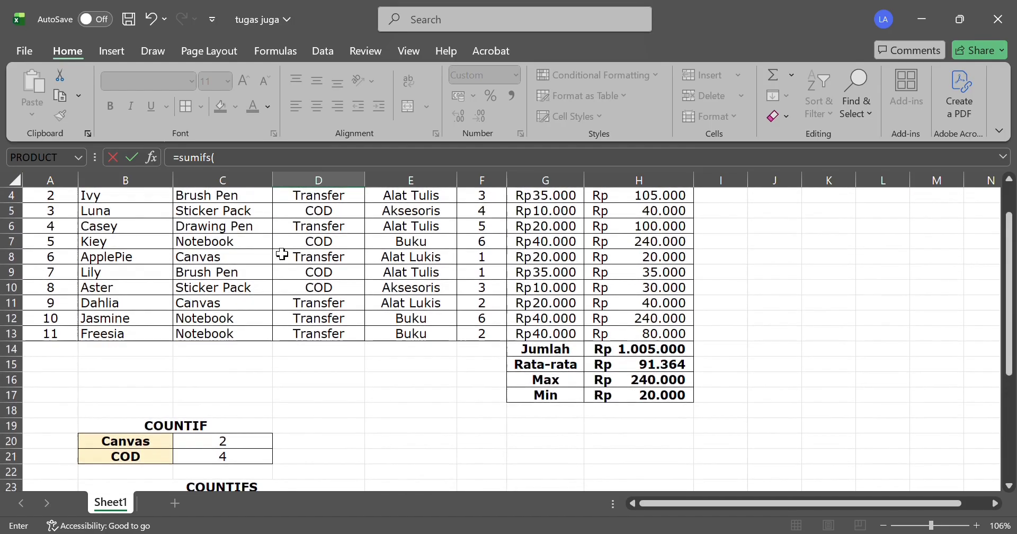
left_click_drag(430, 232, 429, 391)
key("F4")
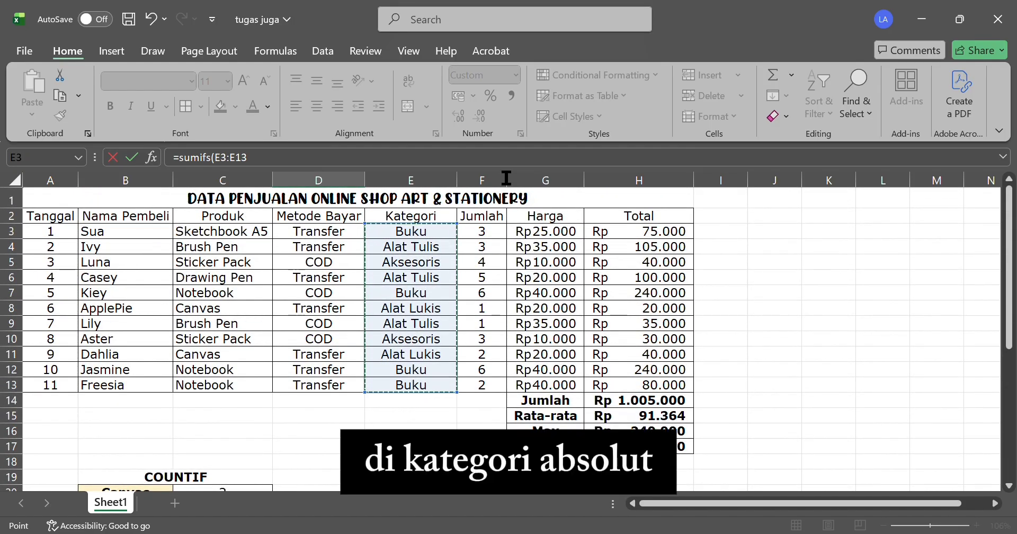
scroll(506, 178, "down", 8)
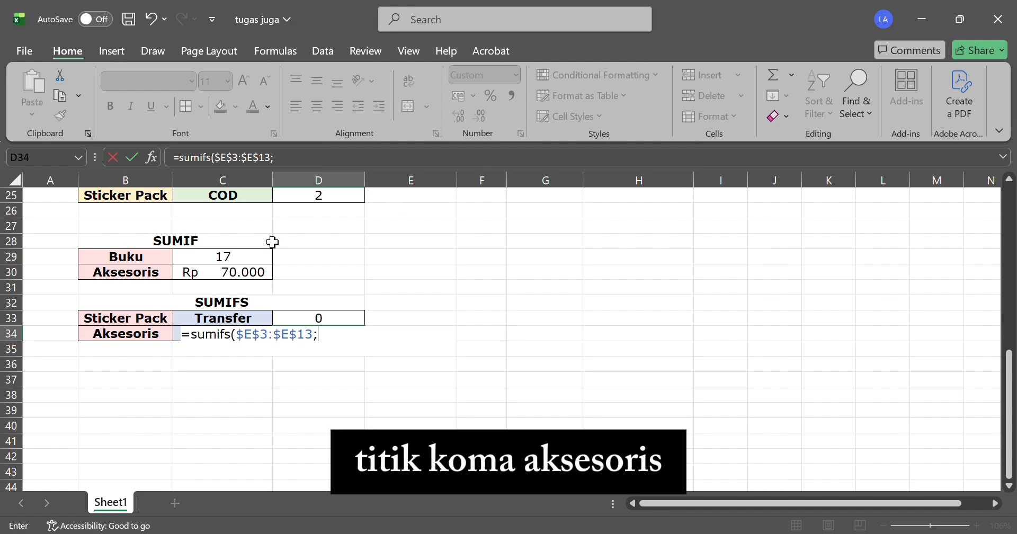
left_click(152, 338)
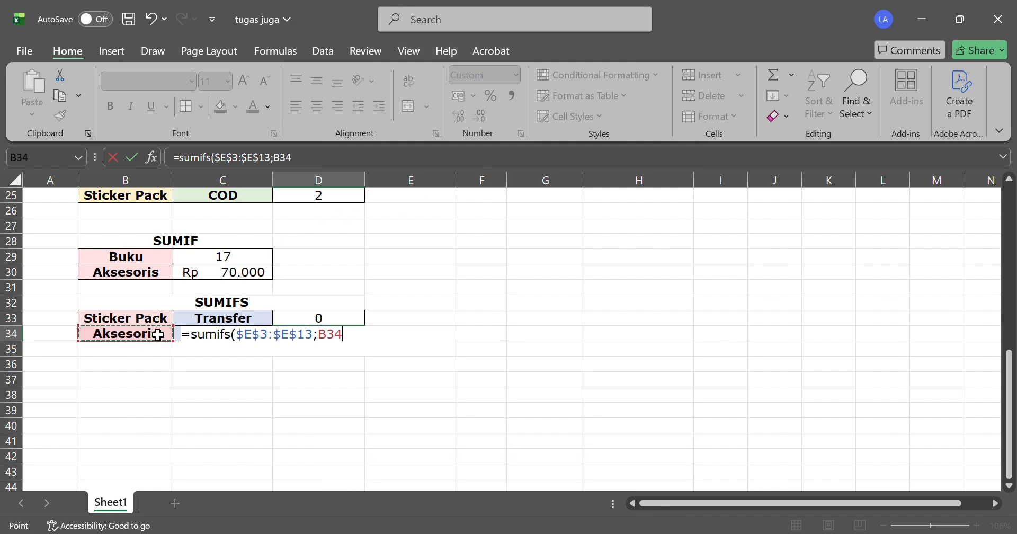
- Add the absolute Metode Bayar range $D$3:$D$13 as the third argument of the D34 SUMIFS
type(";")
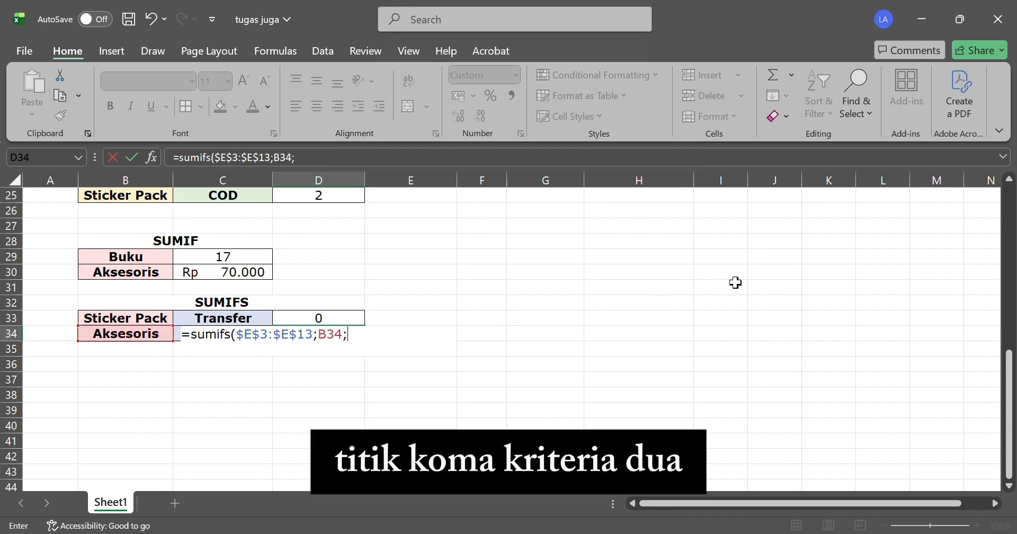
scroll(736, 282, "up", 8)
scroll(735, 282, "down", 4)
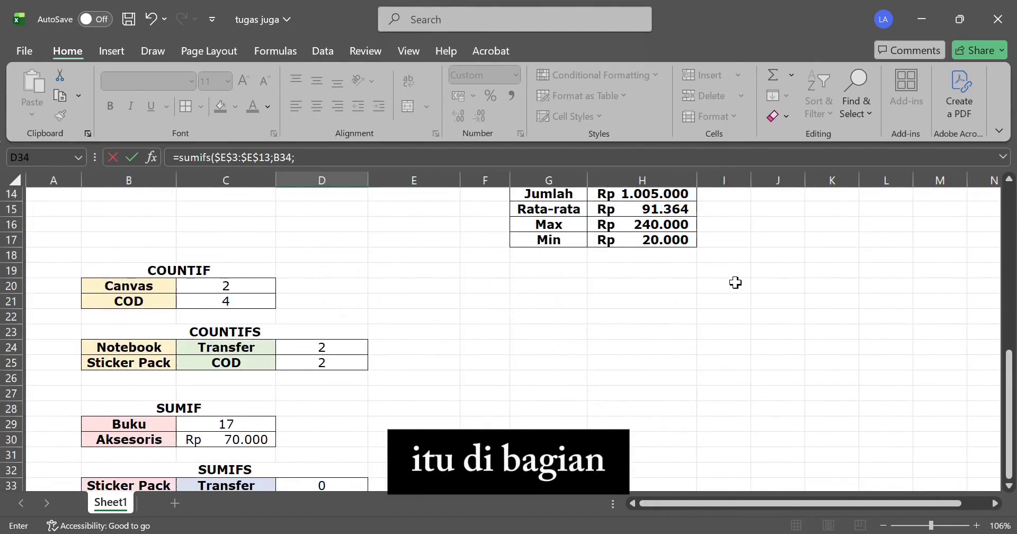
scroll(736, 283, "down", 1)
scroll(736, 281, "up", 5)
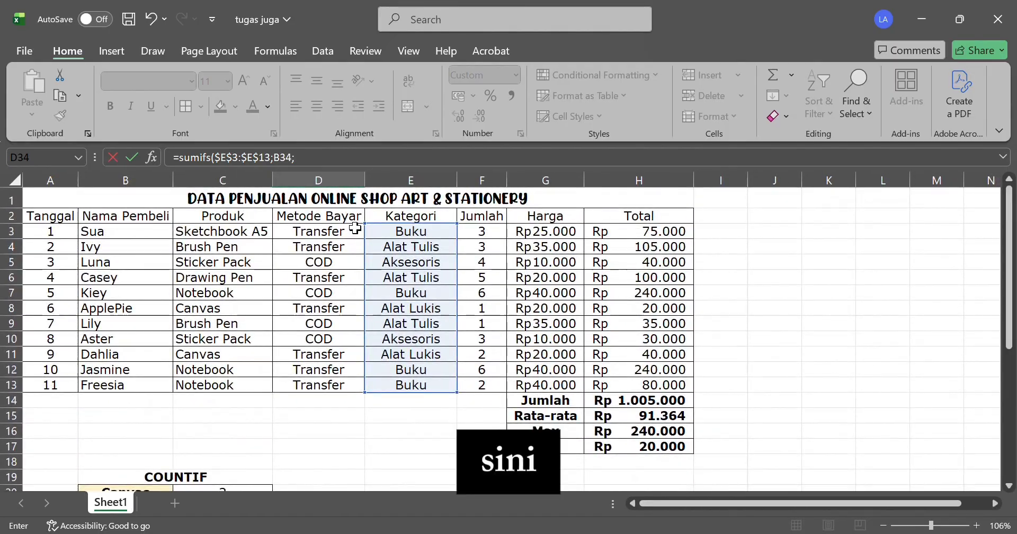
left_click_drag(330, 240, 325, 390)
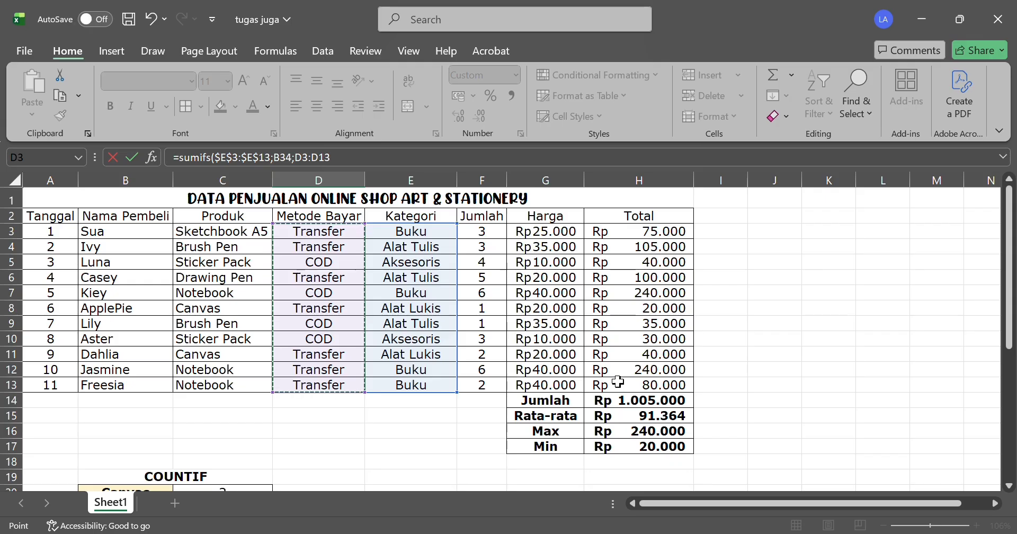
key("F4")
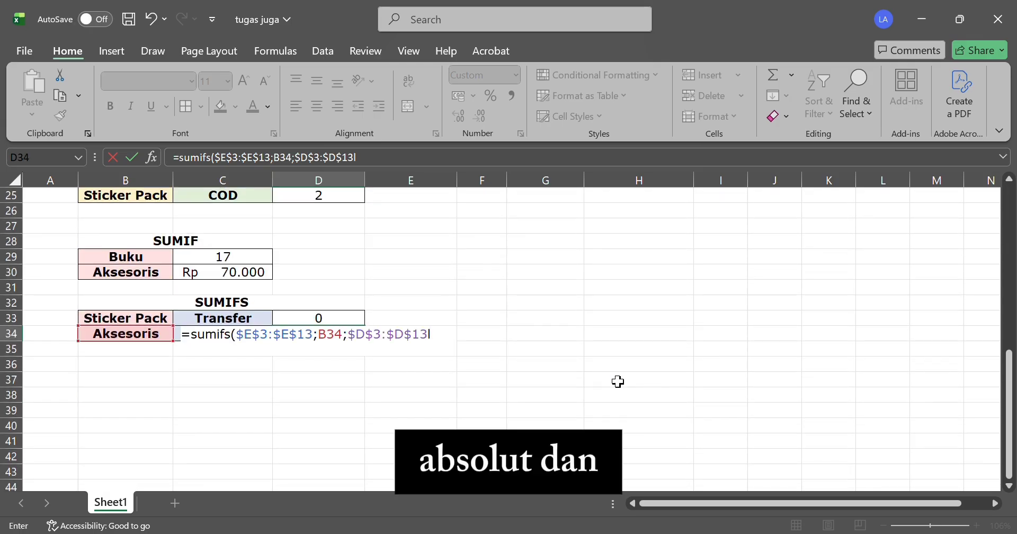
- Try to enter the D34 SUMIFS with the COD cell C34 as its final criterion
type(";")
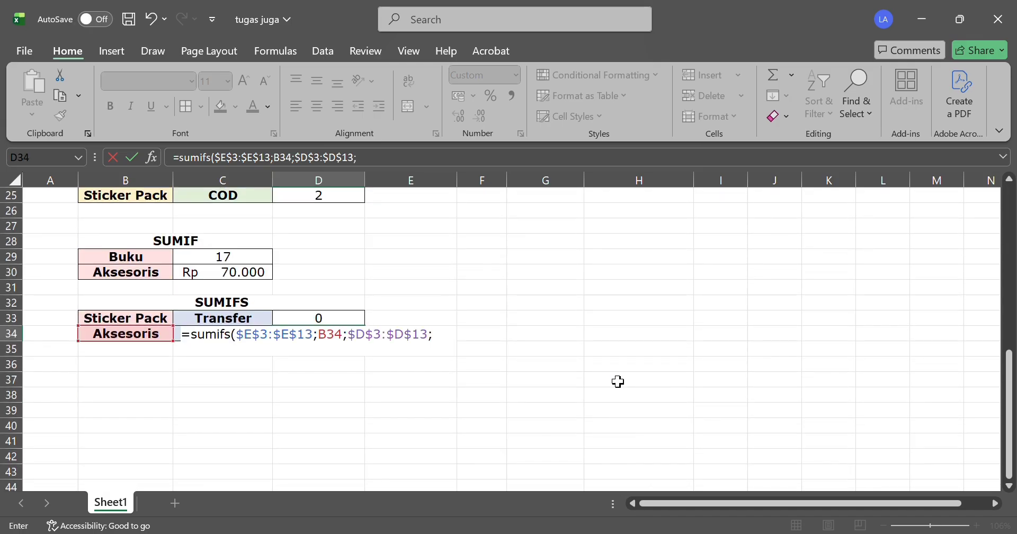
left_click(177, 356)
left_click(184, 366)
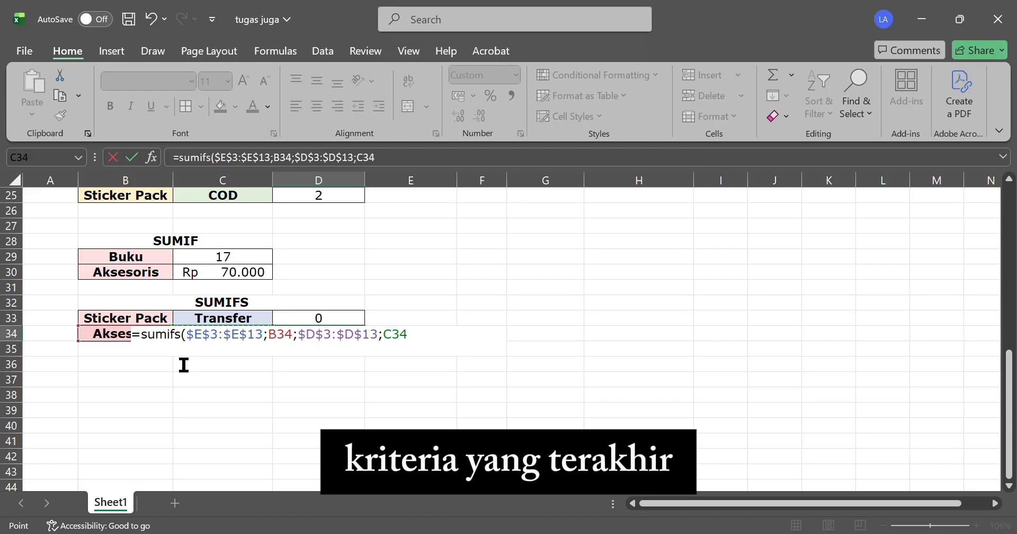
key("Return")
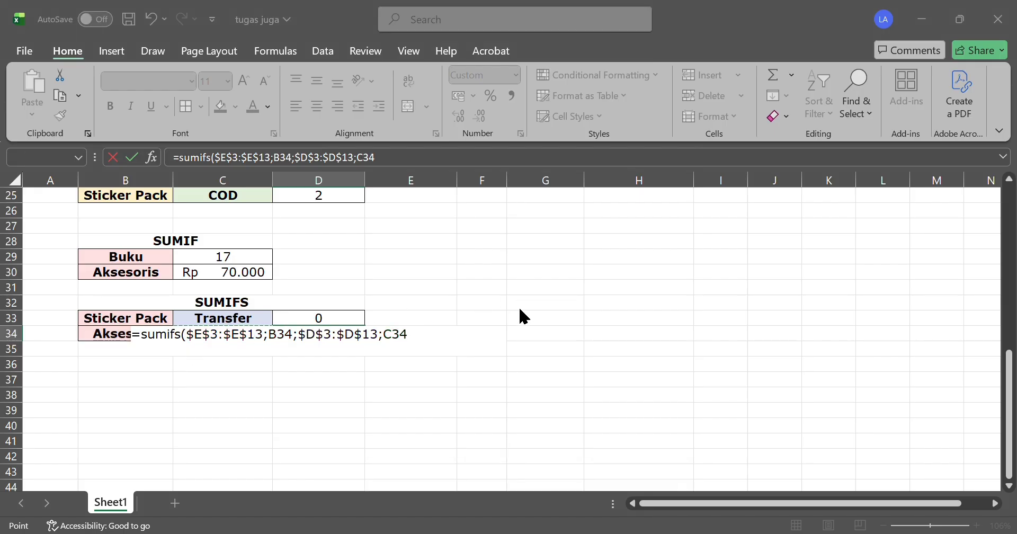
- Clear the whole SUMIFS formula from D34 and leave the cell empty
left_click(398, 157)
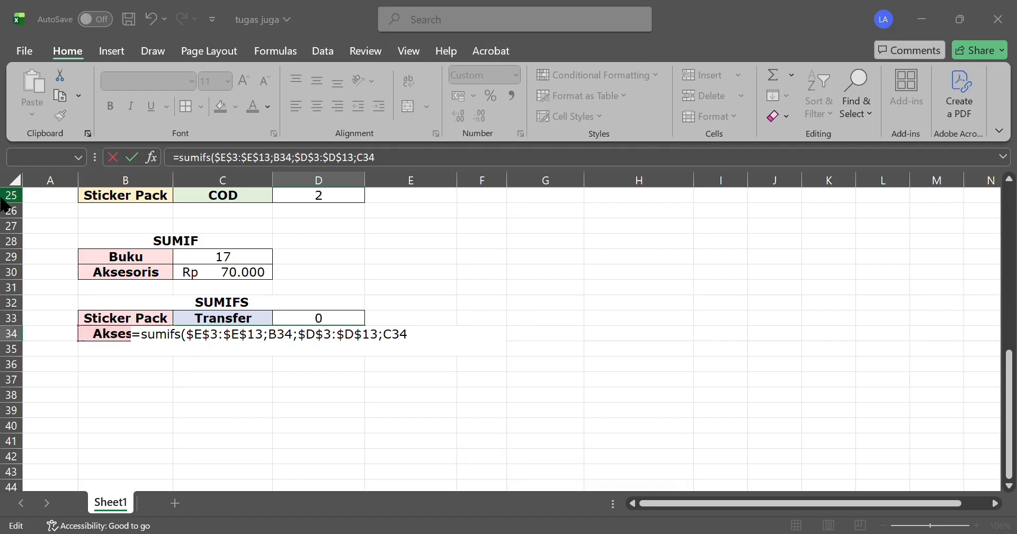
left_click(624, 256)
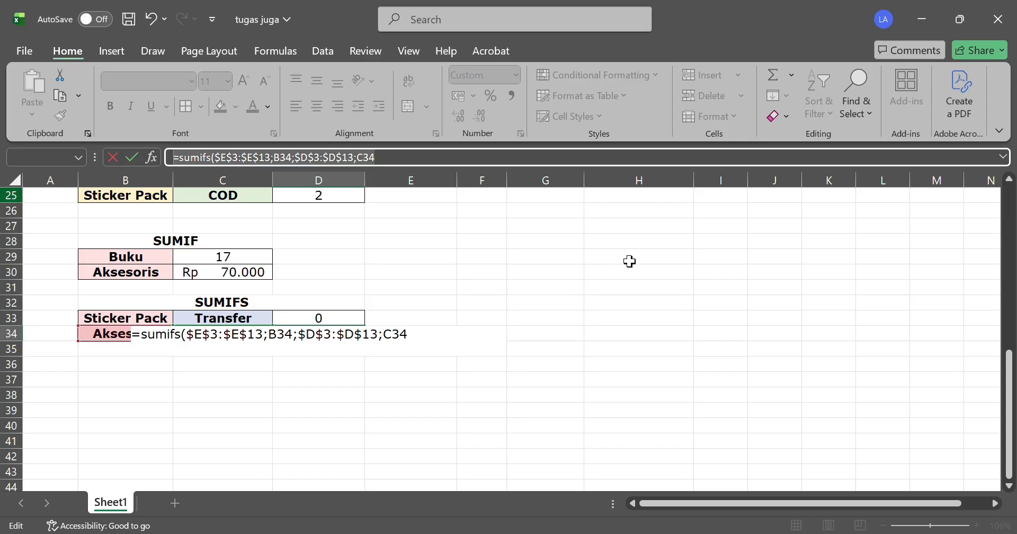
left_click_drag(424, 168, 180, 170)
key("BackSpace")
key("Return")
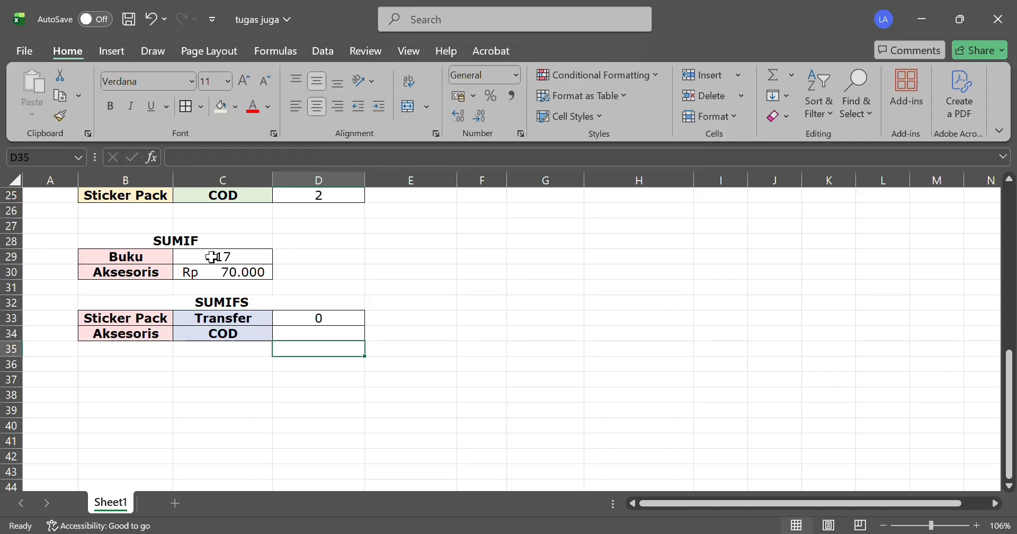
left_click_drag(358, 336, 323, 336)
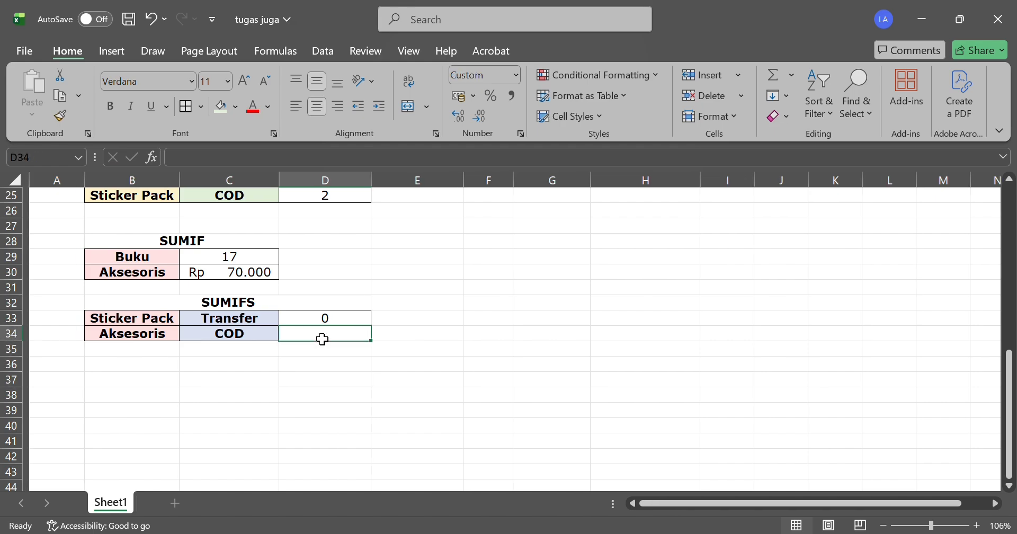
scroll(322, 340, "up", 3)
left_click(797, 366)
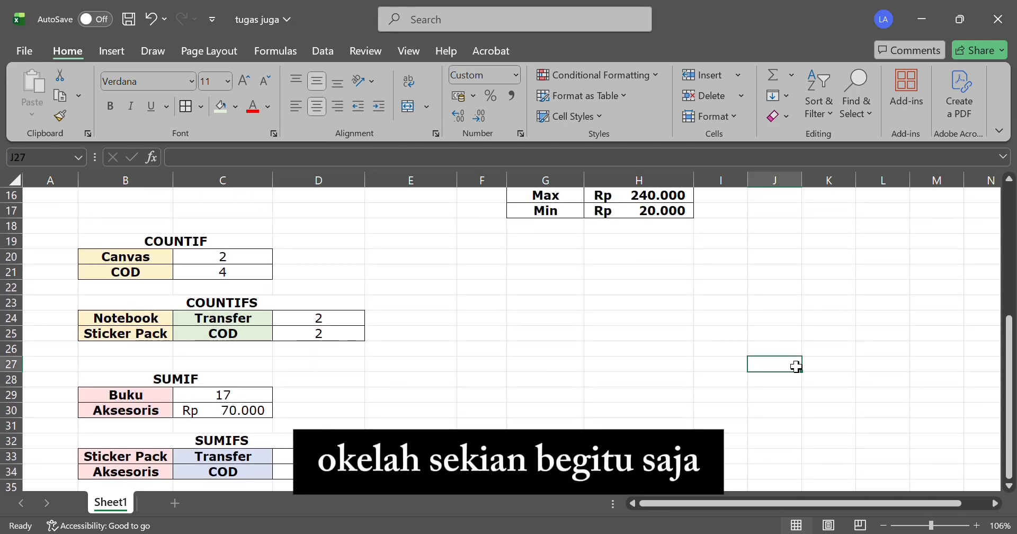
scroll(797, 366, "up", 2)
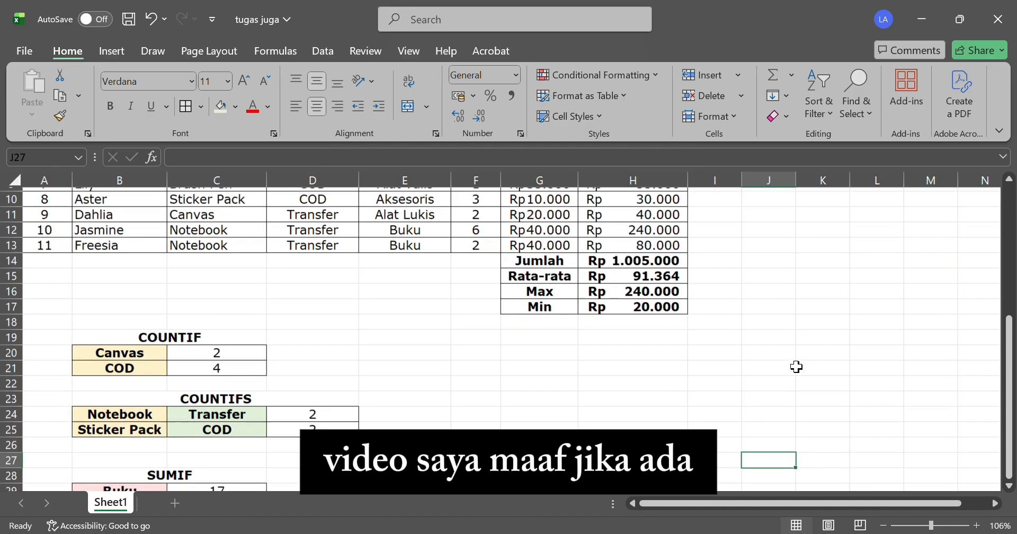